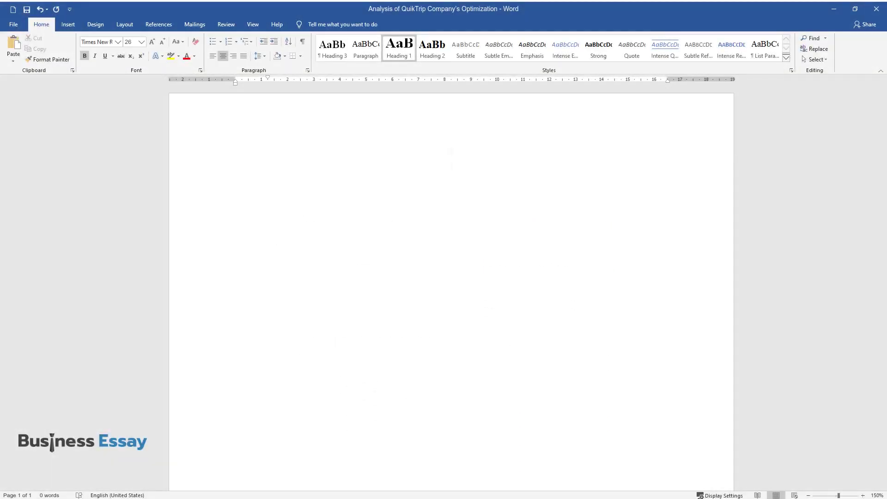
Step: Type the title 'Analysis of QuikTrip Company's Optimization', a 'Background' heading, and an opening paragraph on operations management
type("Analysis of")
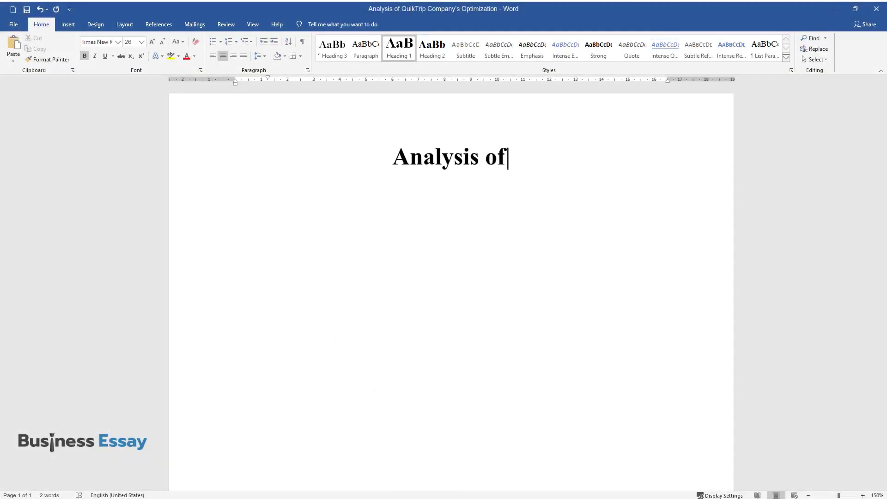
type(" QuikTrip Company's Optimization")
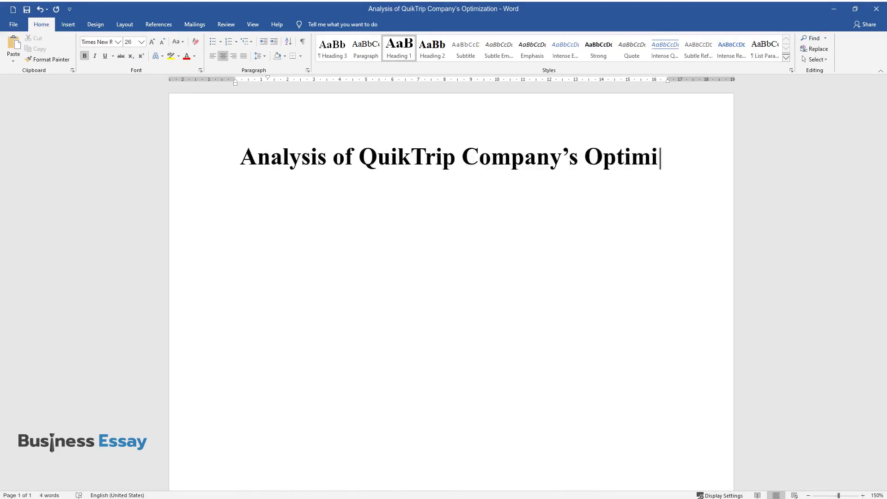
key("Return")
type("Background")
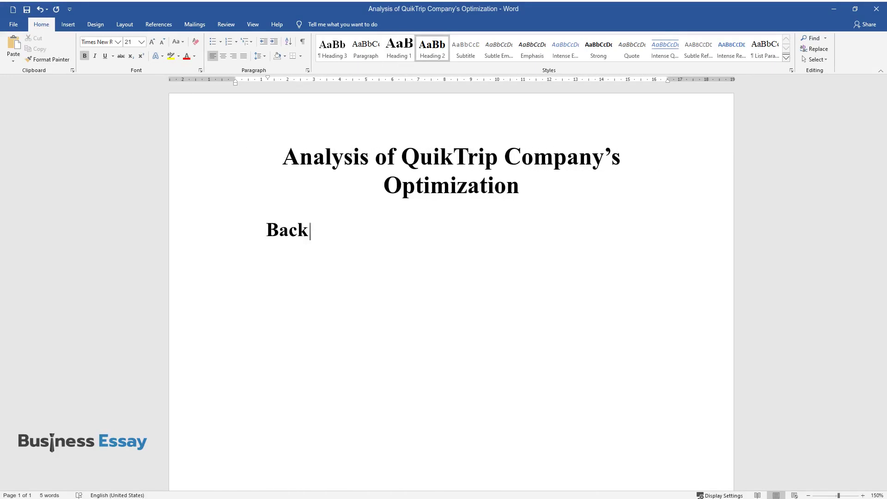
key("Return")
type("The operations management concept is a")
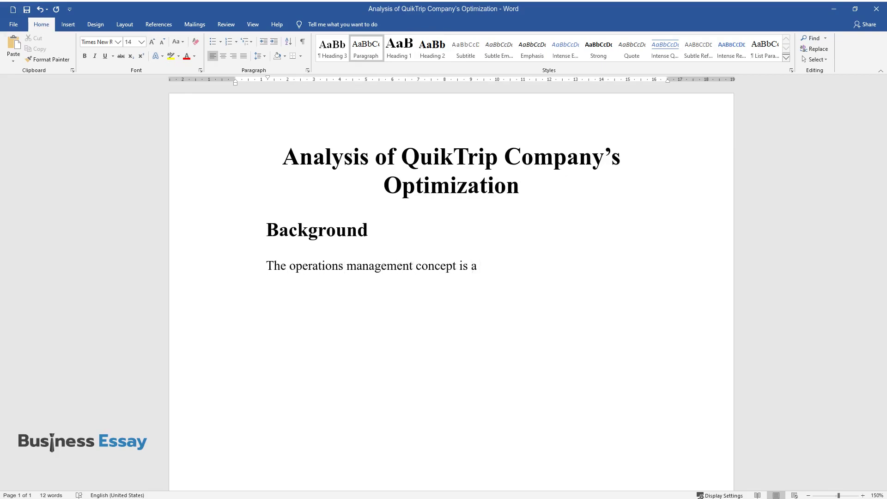
type(" critical element to effective busin")
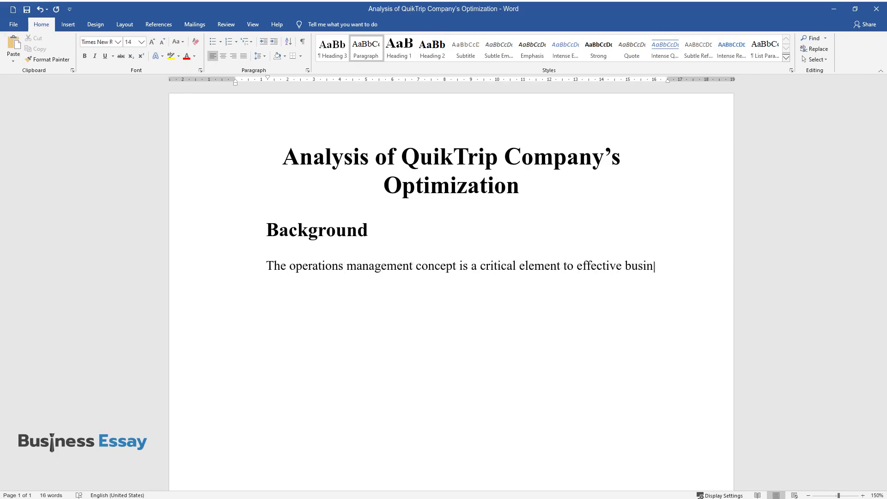
type("esses. QuikTrip is among the many c")
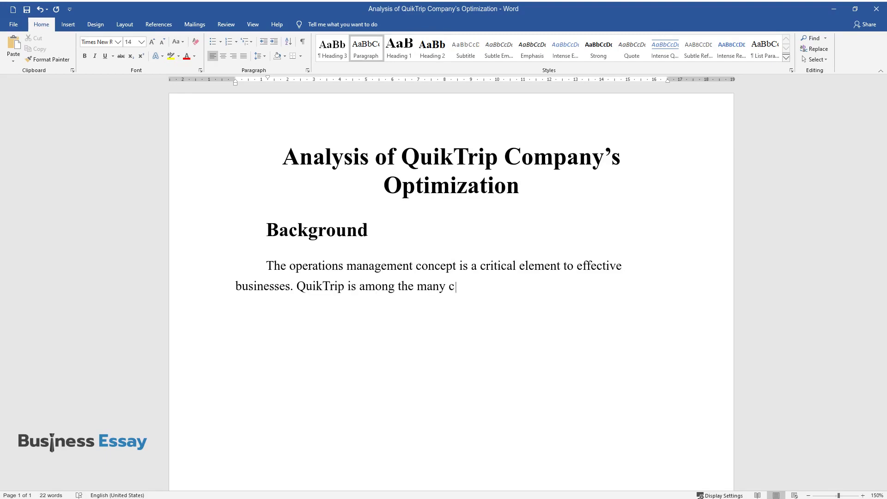
type("ompanies that have effectively appl")
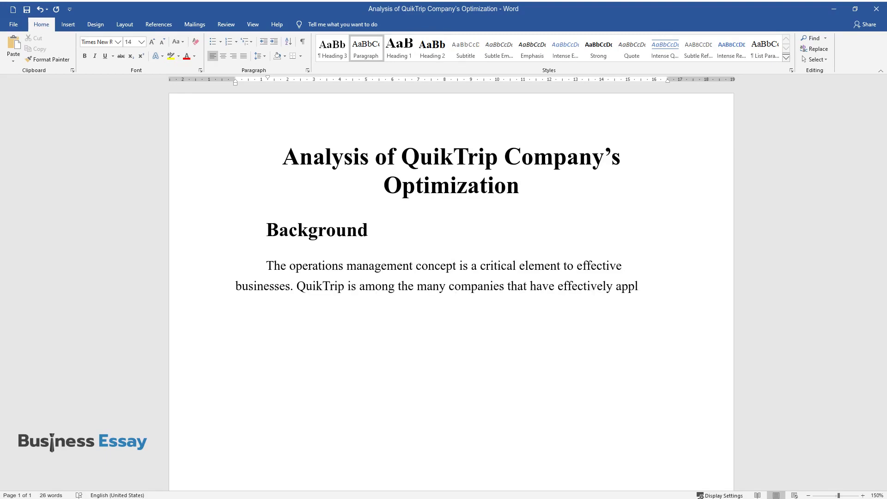
type("ied the concept to optimize its oper")
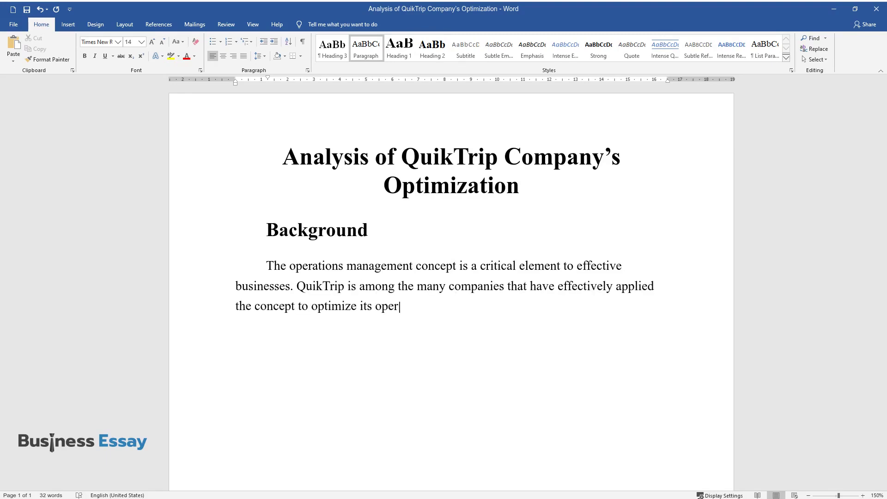
type("ations. The company deployed an e")
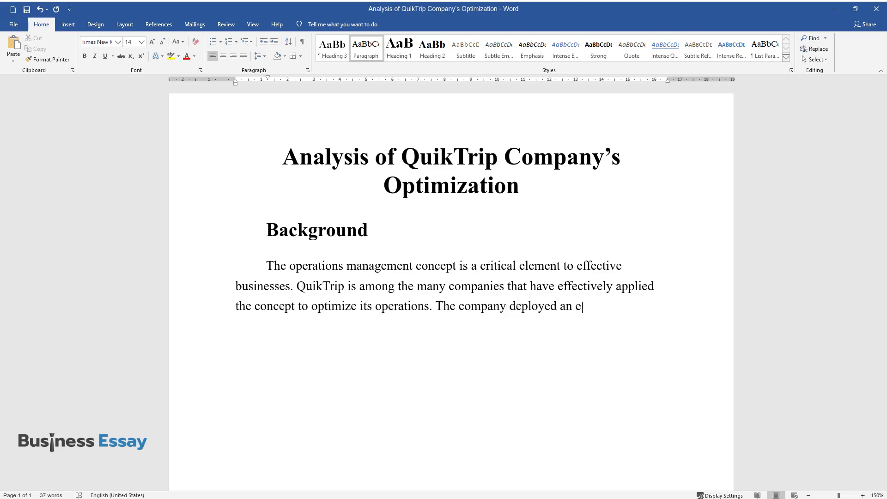
type("ffective strategy to sharpen")
type(" the eff")
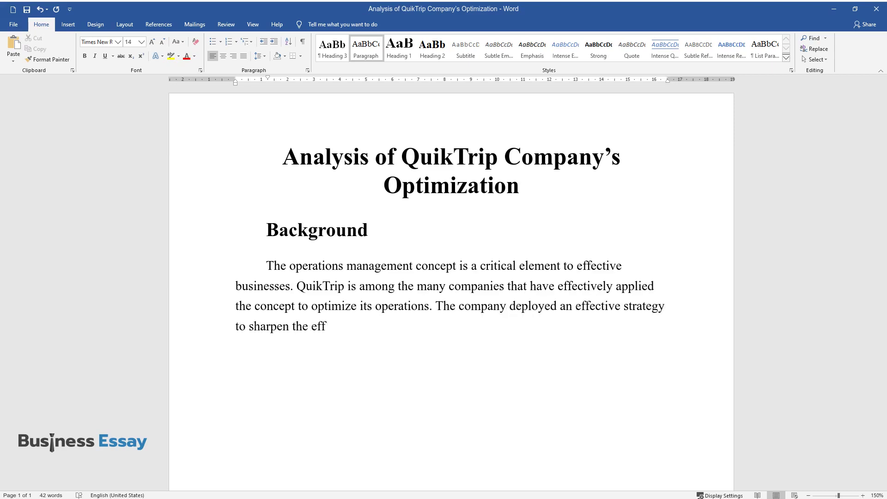
type("icacy of a highly streamlined value ")
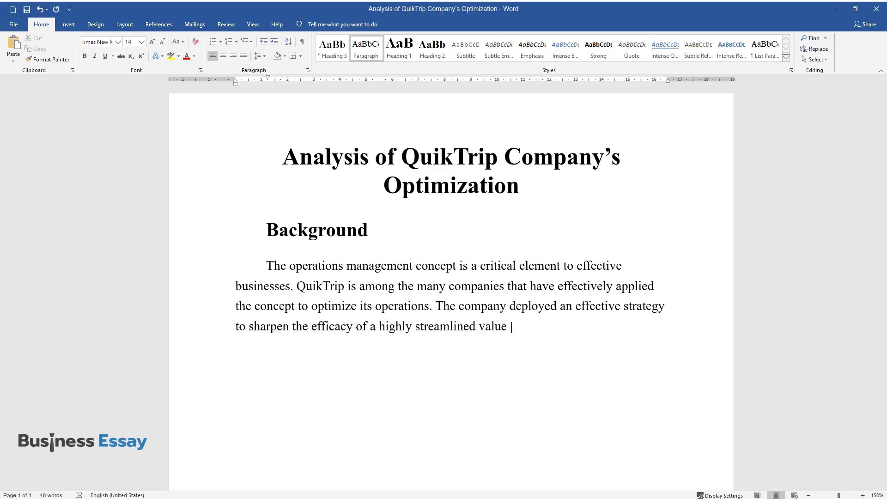
type("chain with modern technologies that")
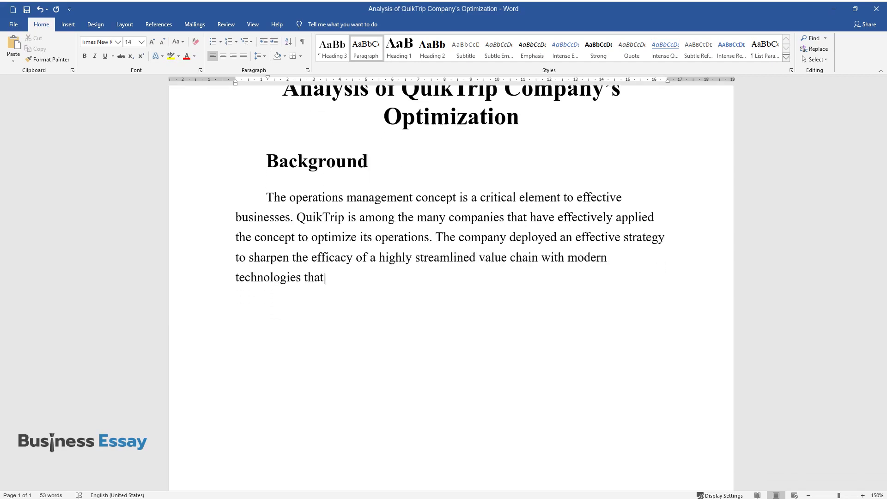
type(" have affected the customer experie")
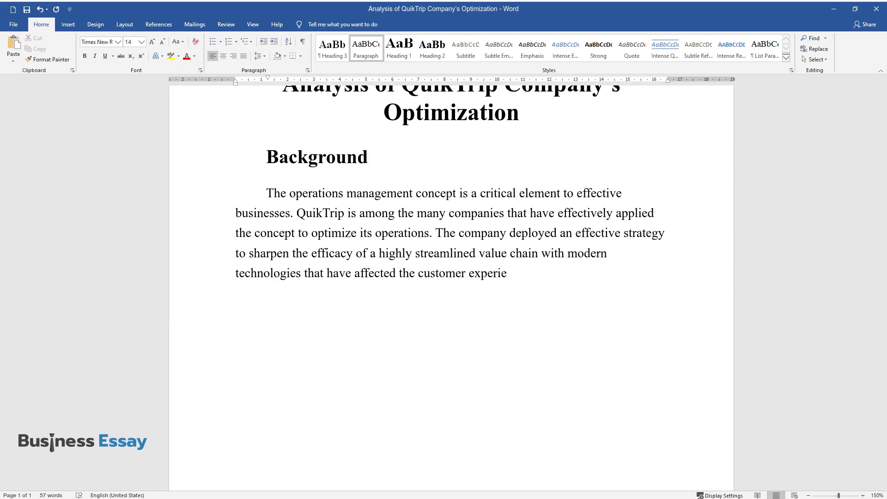
type("nce favorably. The outcome has been")
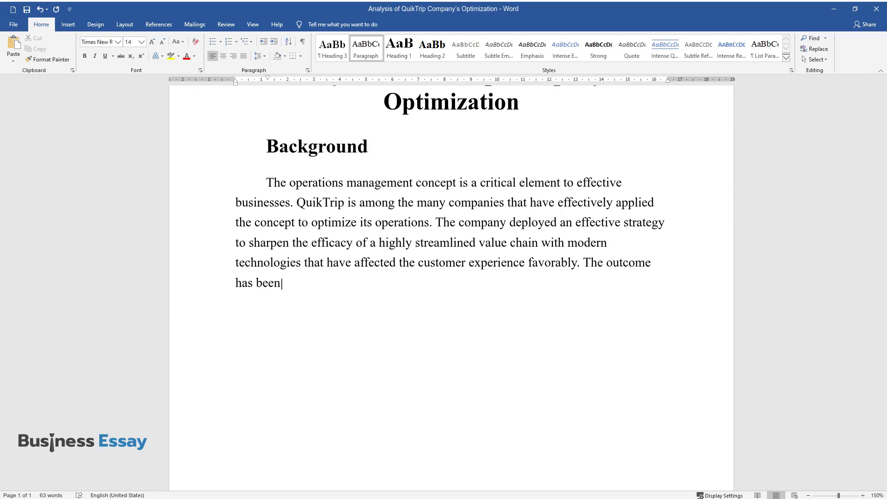
type(" the exceptional performance of Qui")
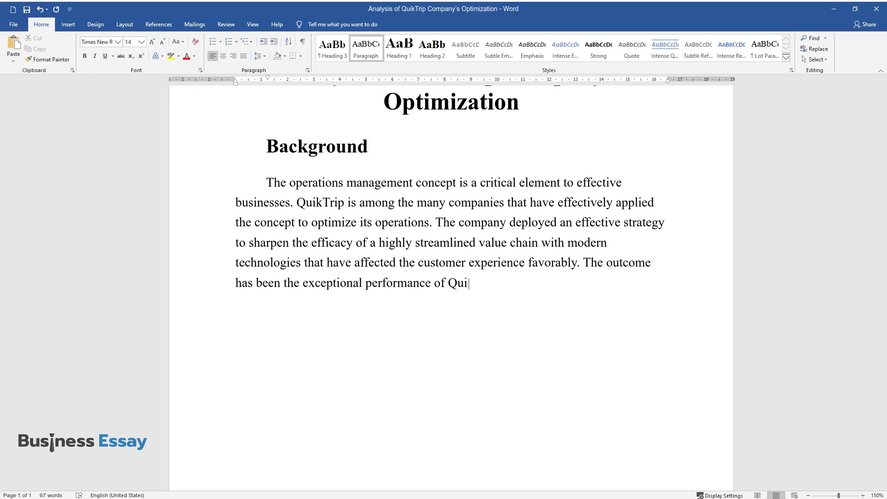
type("kTrip and profit maximization in a")
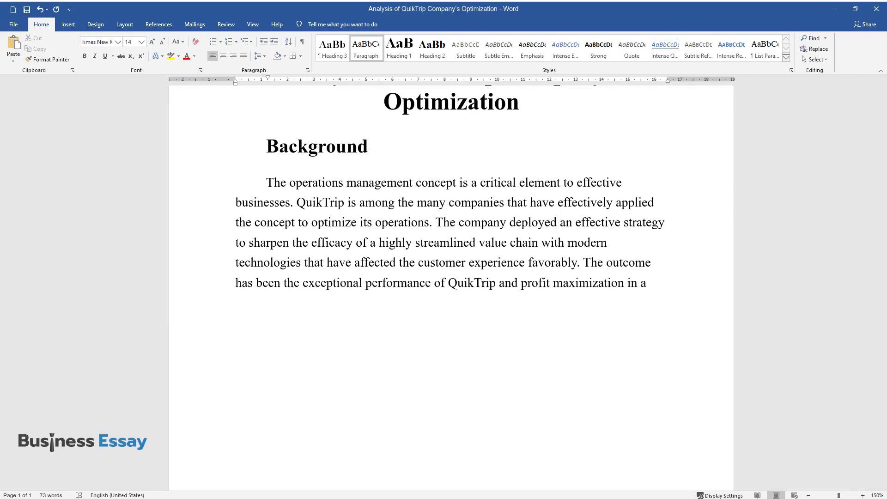
type(" highly competitive environment.")
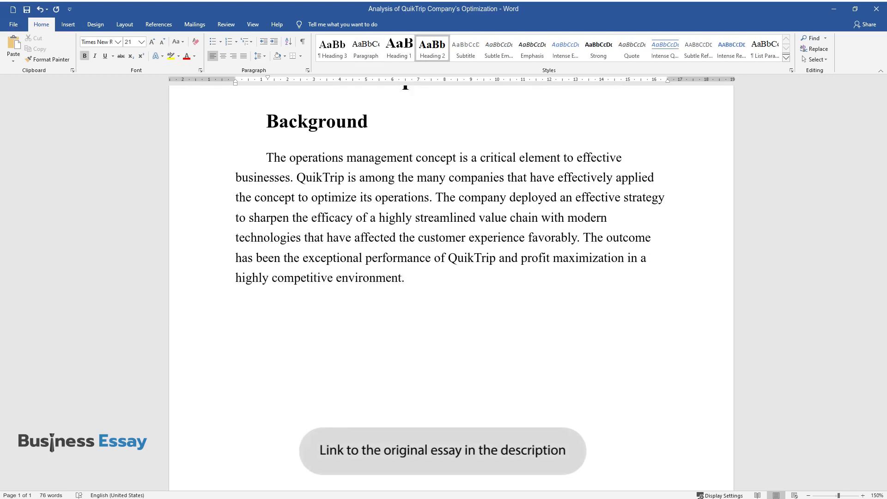
Step: Add the 'Operations Strategy and Competitive Advantages' heading and an operations-management paragraph ending 'control, and processes.'
key("Return")
type("Operations Stra")
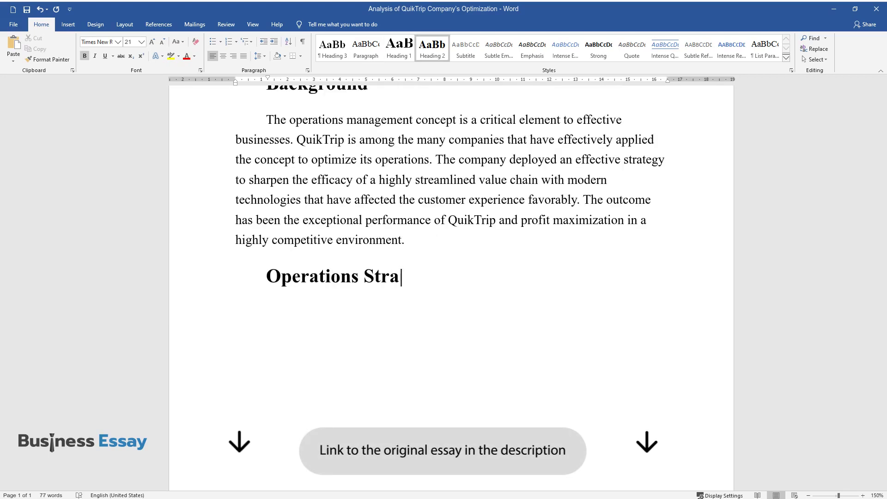
type("tegy and Competitive Adva")
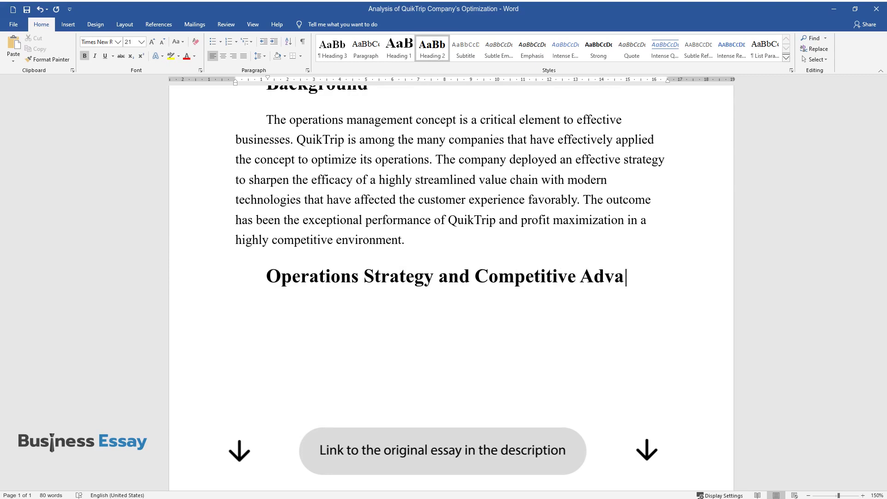
type("ntages")
key("Return")
type("Operation")
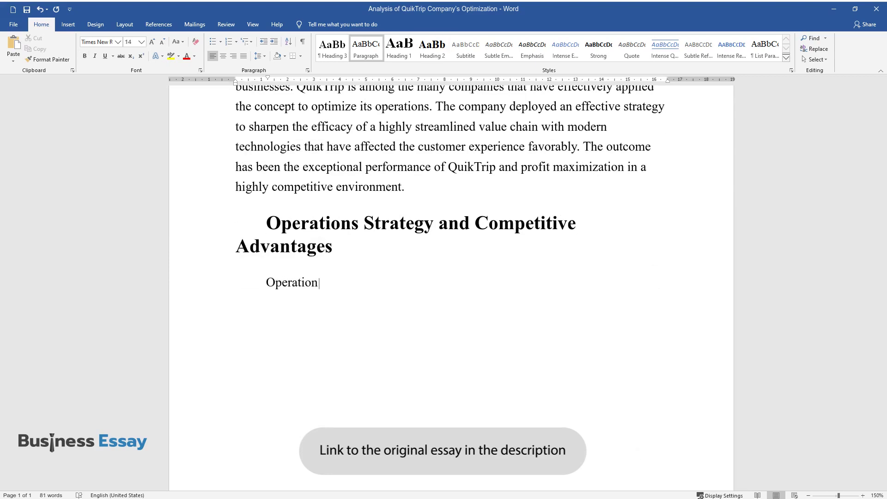
type("s management refers to the cont")
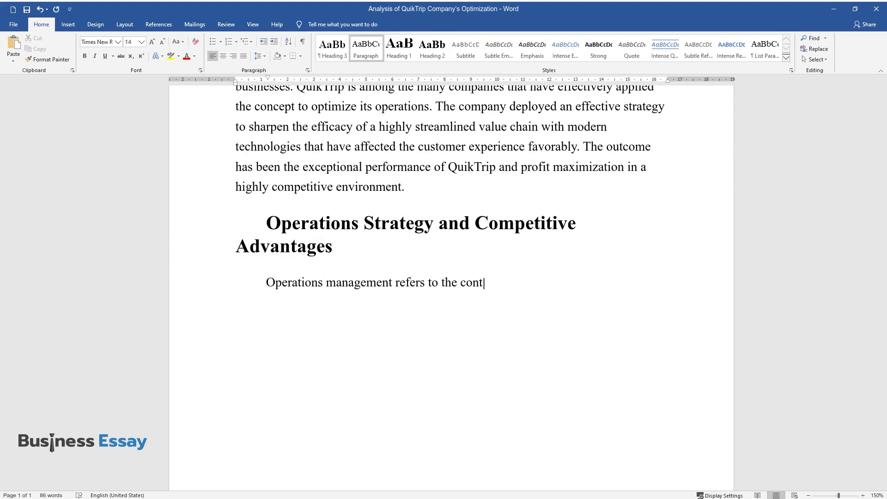
type("rol processes a business incorpo")
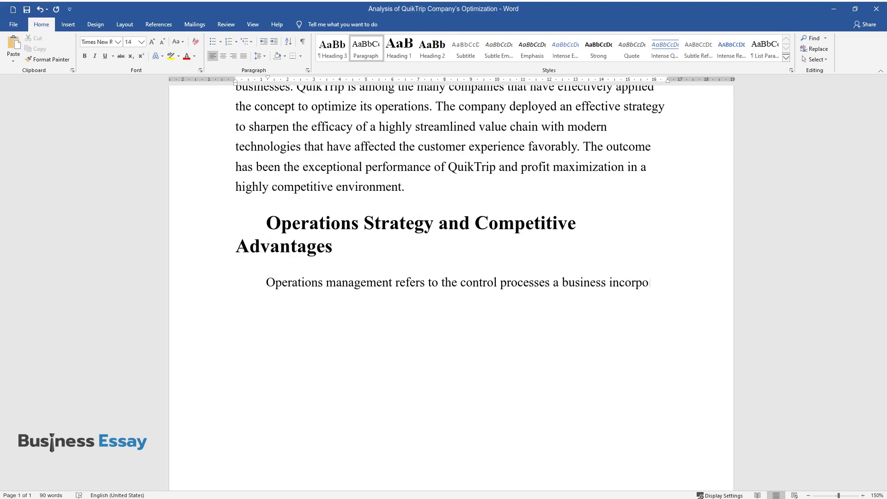
type("rates to achieve efficiency. The")
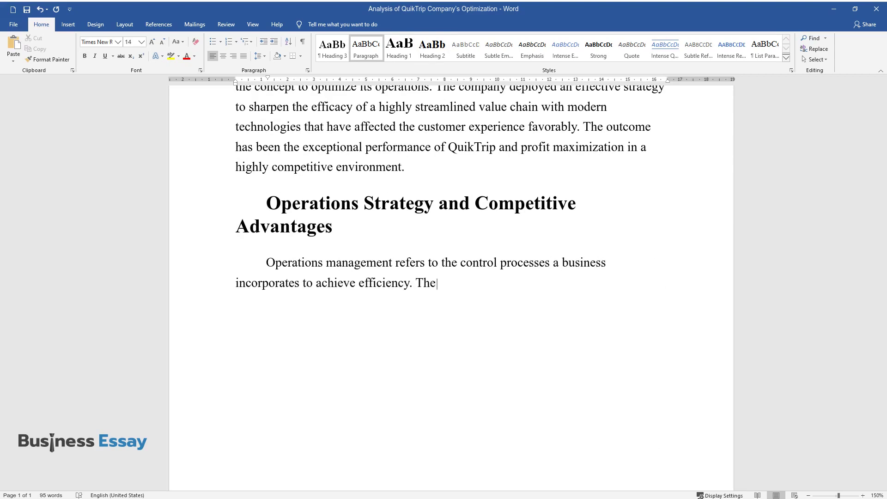
type(" primary focus of the concept is")
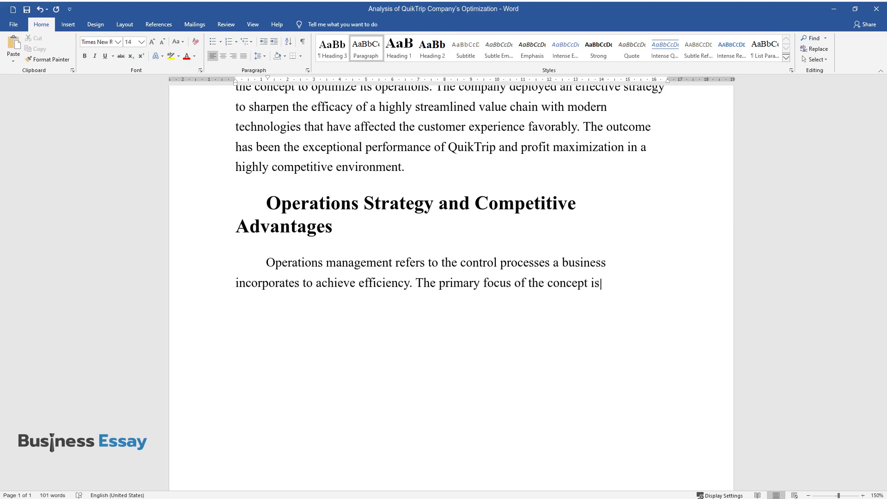
type(" the transformation of labor and raw materials ")
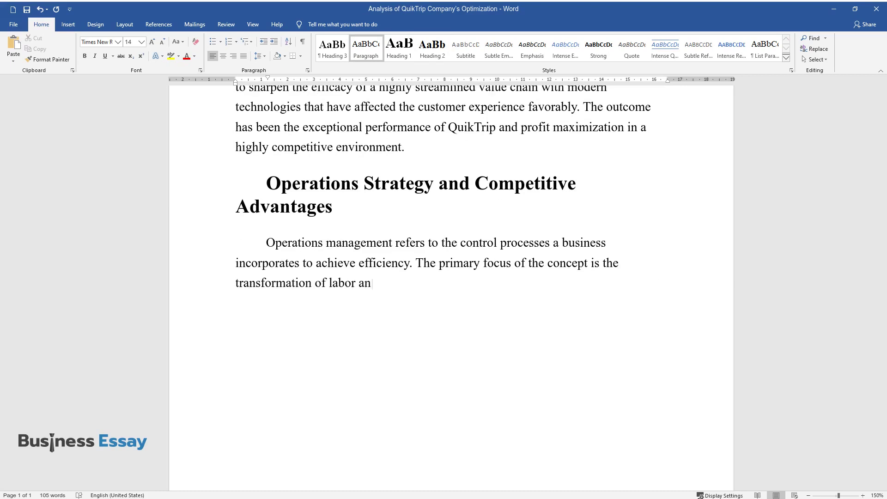
type("into services an")
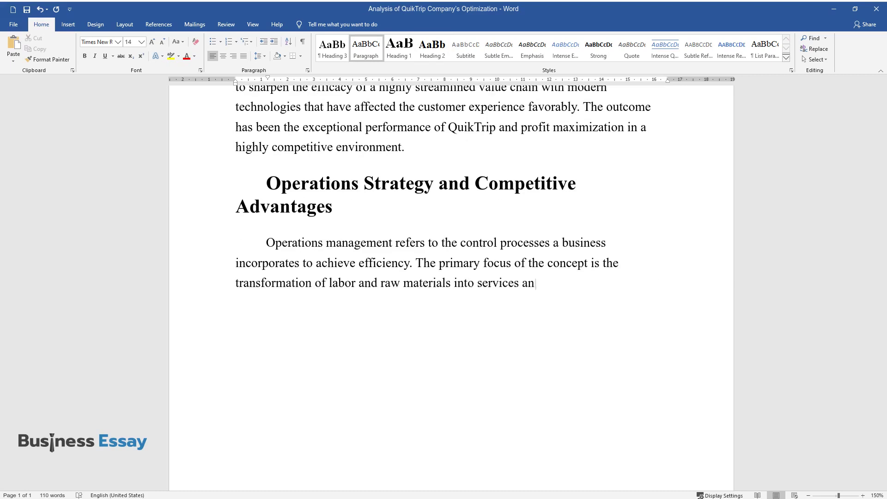
type("d goods efficiently to guarante")
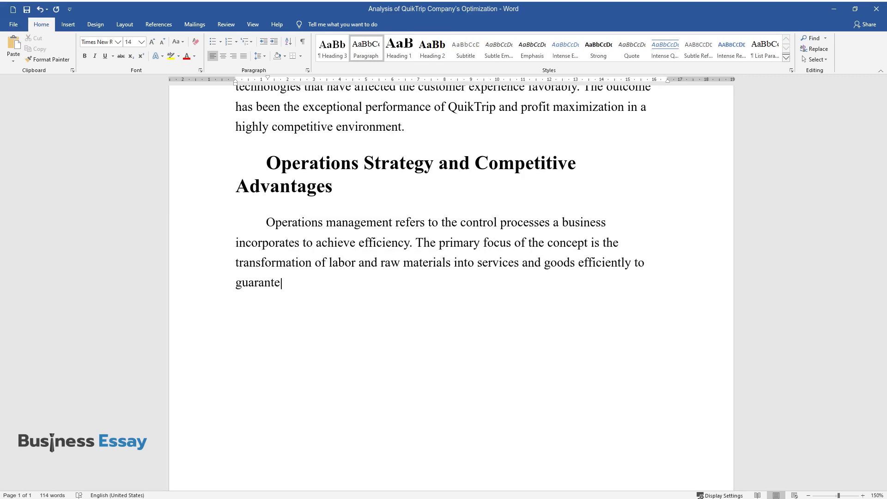
type("e profit maximization. QuikTrip p")
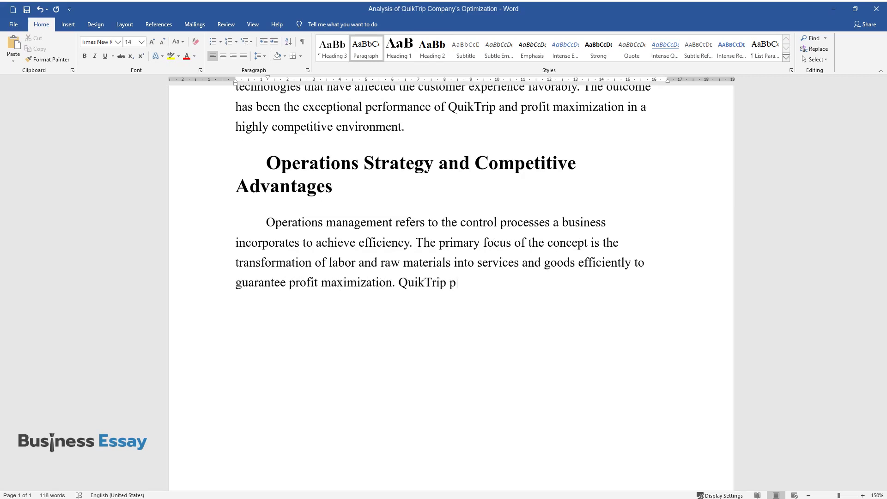
type("riorities are in five areas: in")
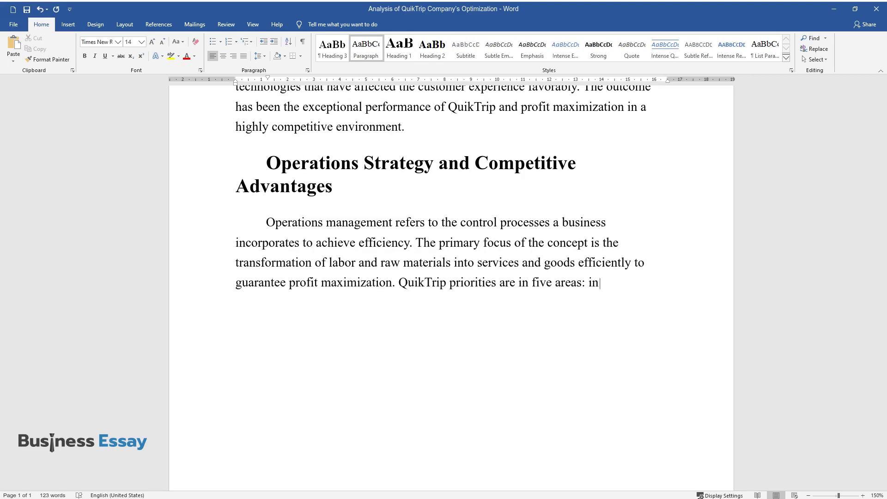
type("novativeness, flexibility, quali")
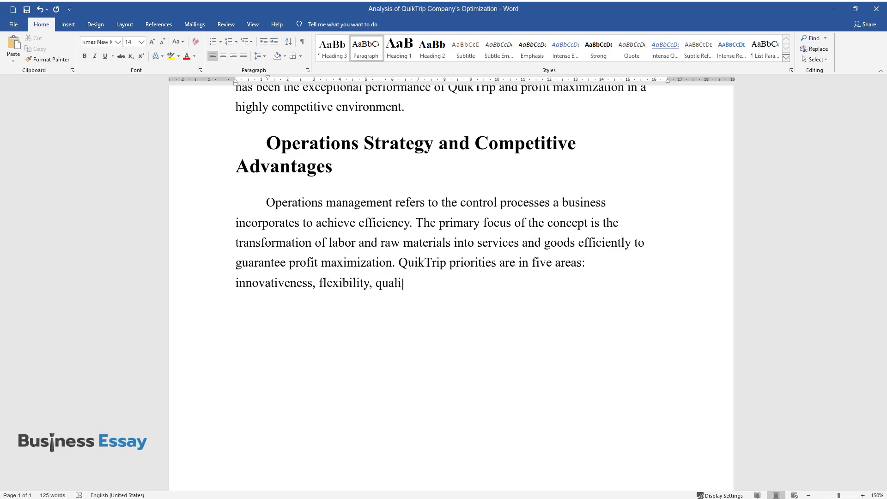
type("ty, and delivery performance. Th")
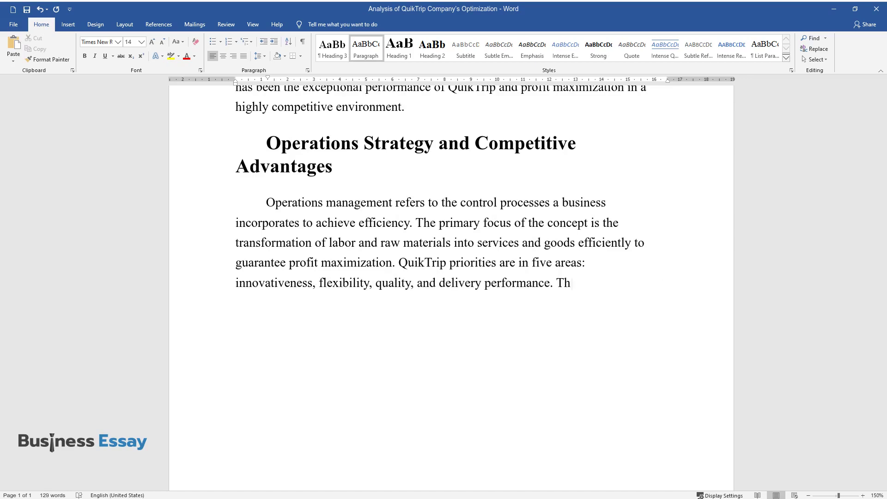
type("e primary aspects concerning cos")
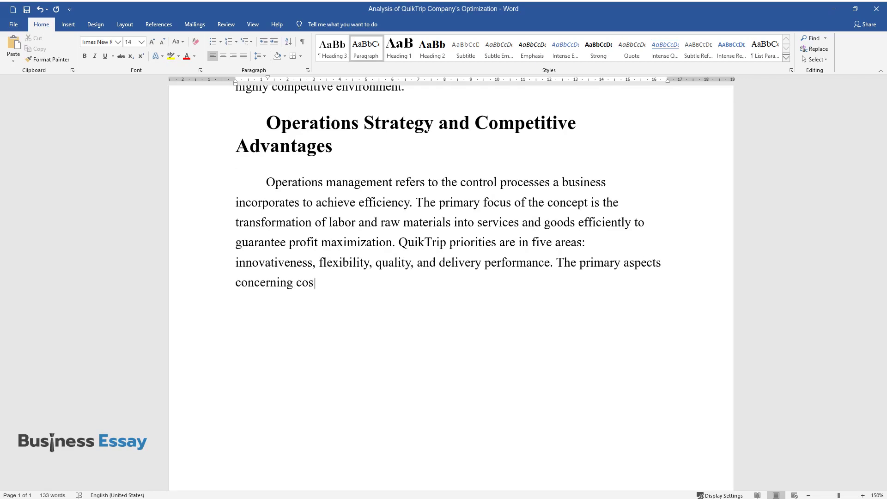
type("ts are effective product distri")
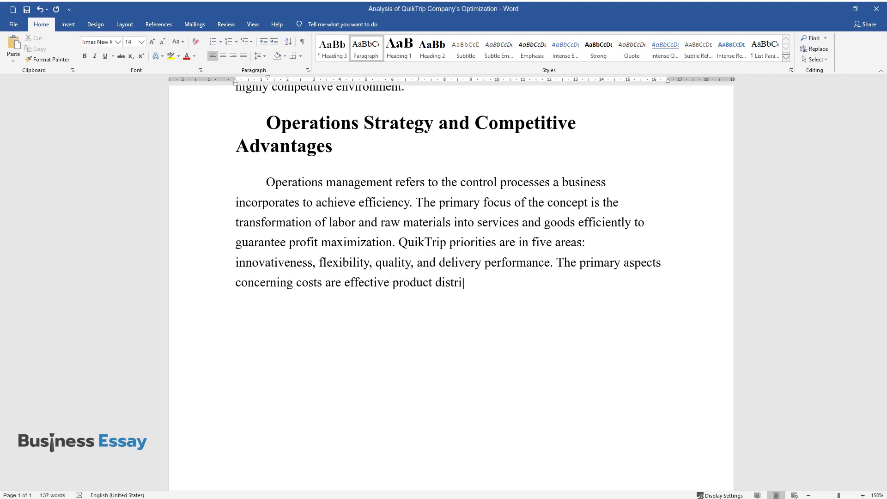
type("bution and cost control. The qua")
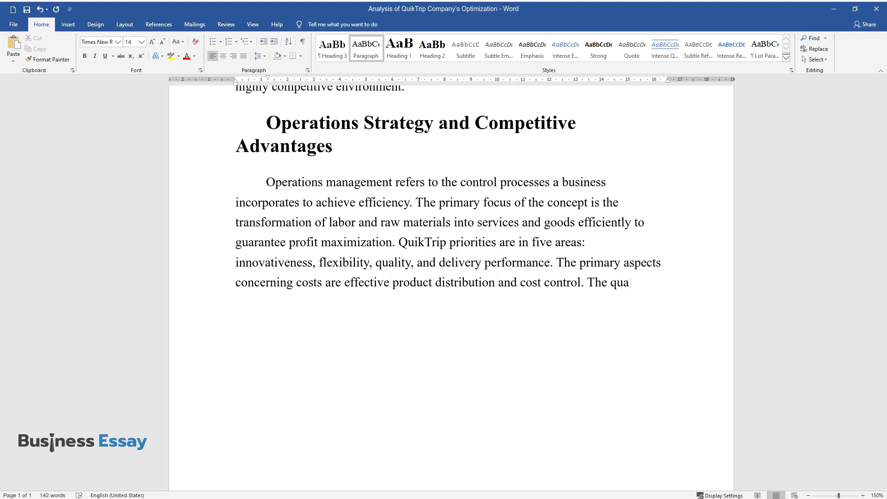
type("lity aspect emphasizes ensuring ")
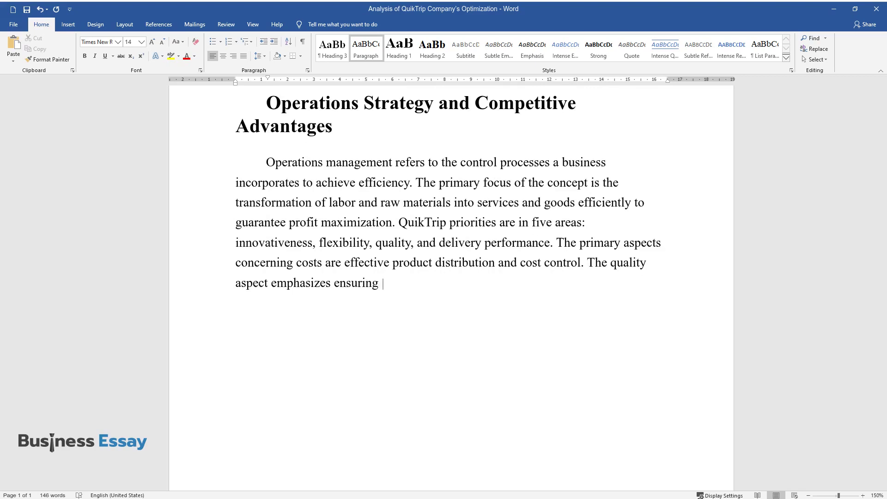
type("that working processes and goods")
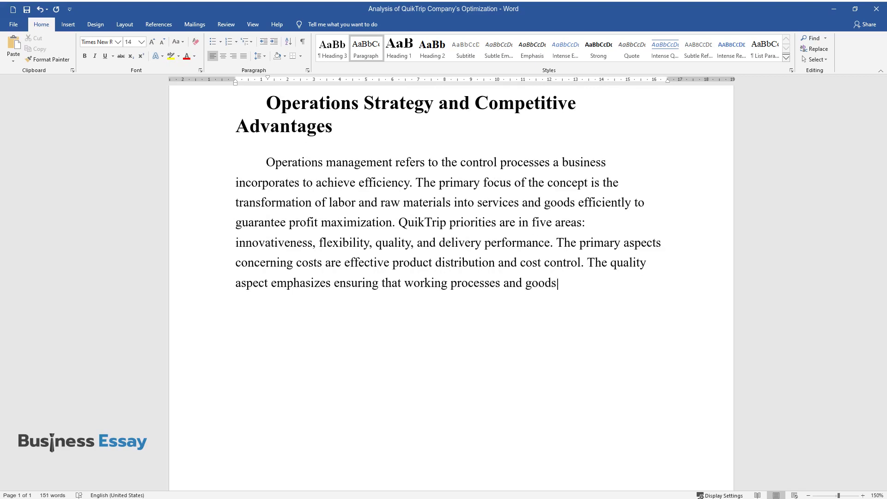
type(" are per specifications")
type(". At the")
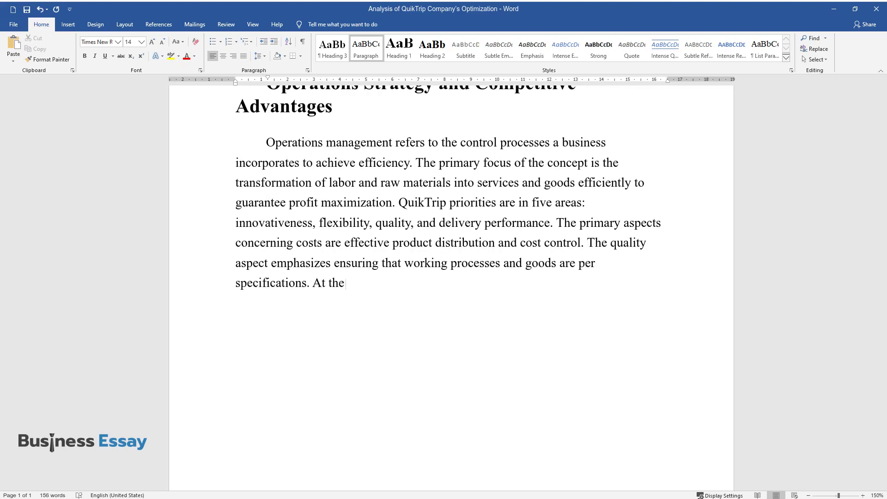
type(" same time, flexibility implies ")
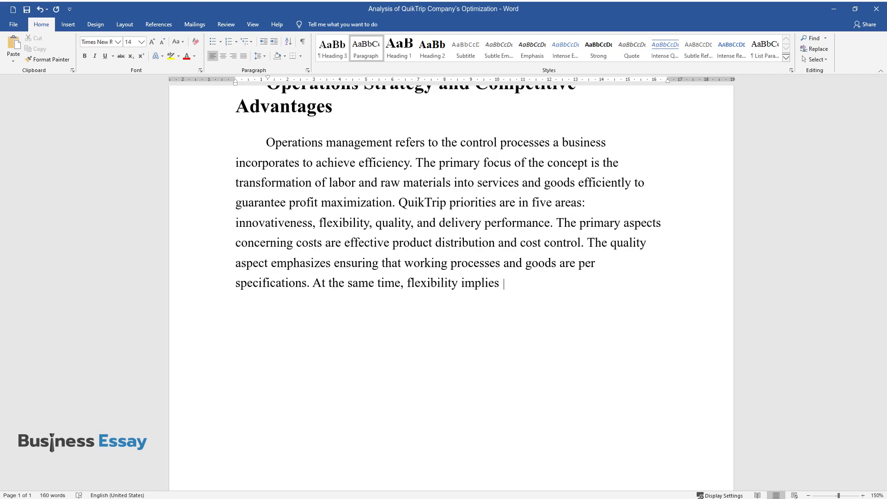
type("changing product mix and volume ")
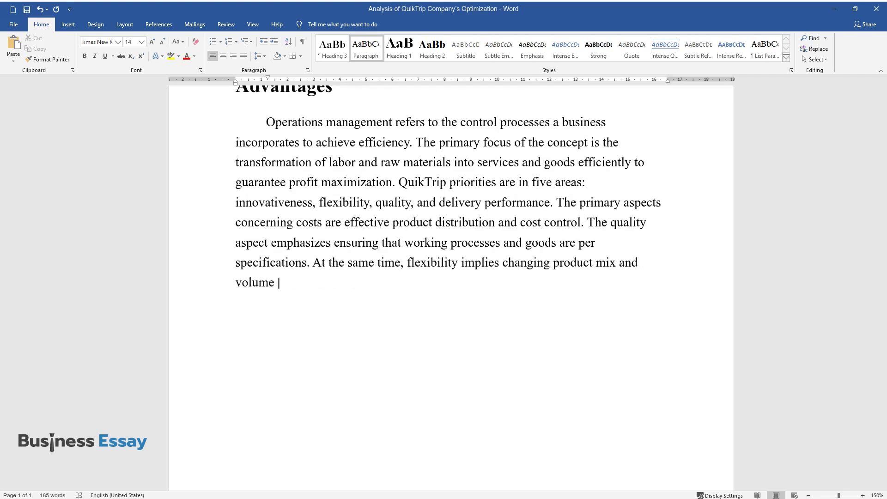
type("and production processes as per ")
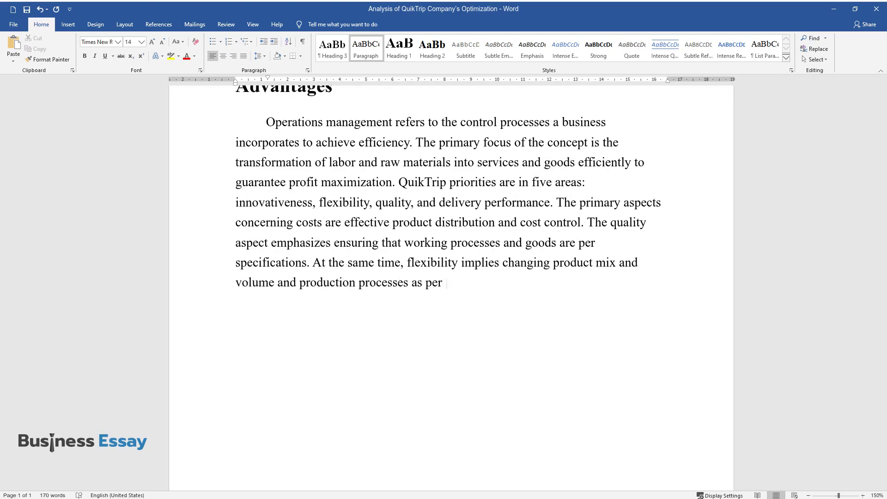
type("the changing needs. For innovat")
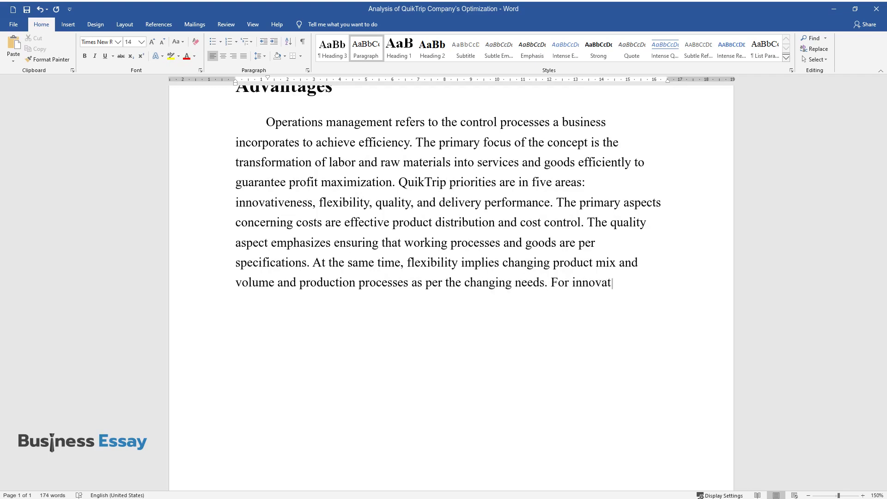
type("iveness, QuikTrip is always inve")
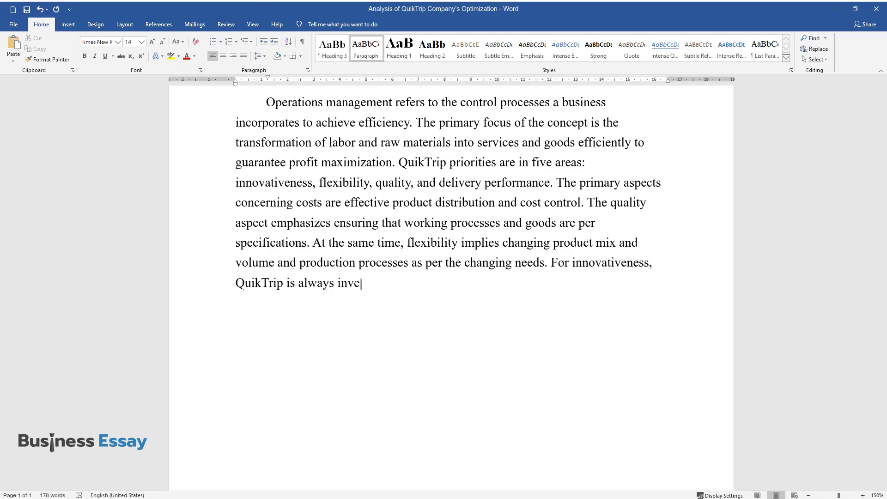
type("sting in R&D to establish effec")
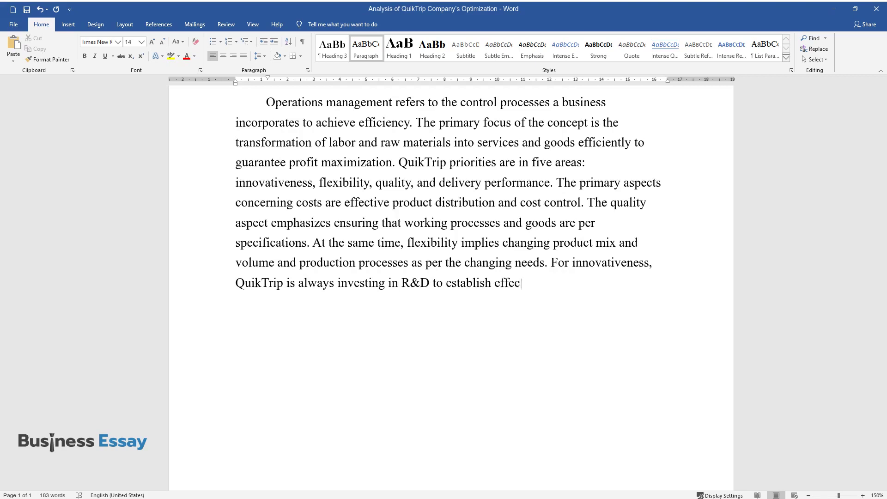
type("tive ways to improve and market its products. Merging th")
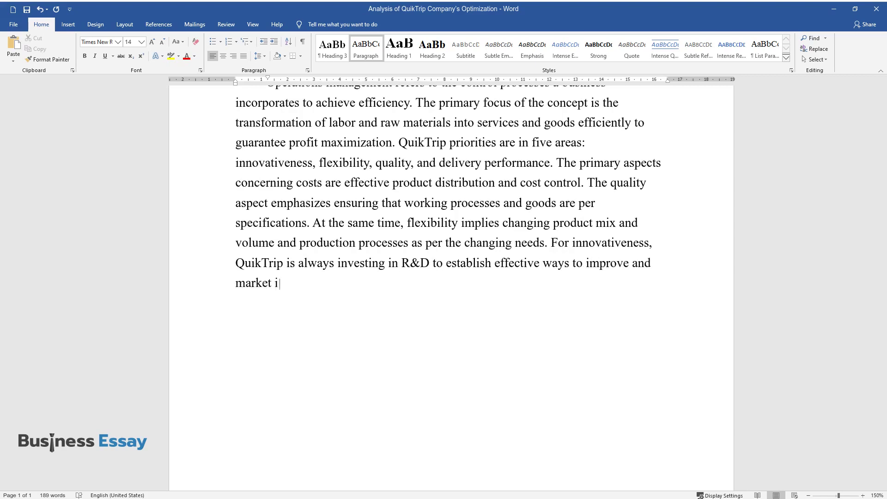
type("ese prio")
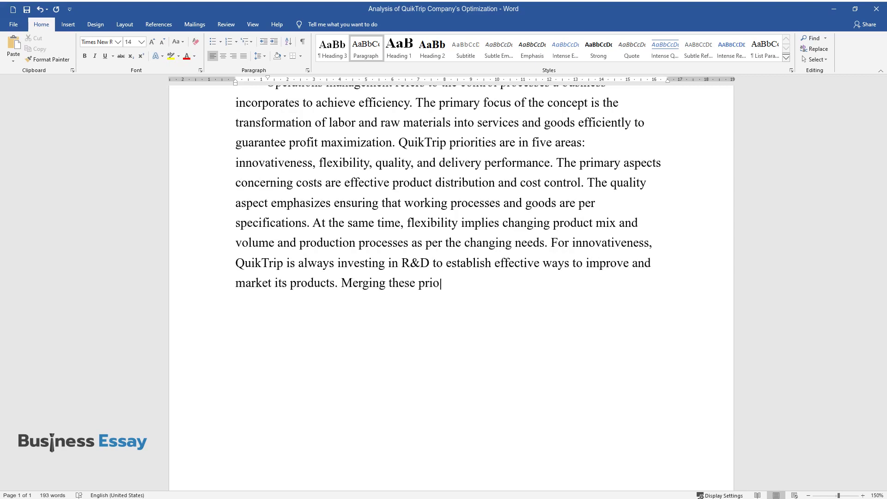
type("rities, QuikTrip has developed a")
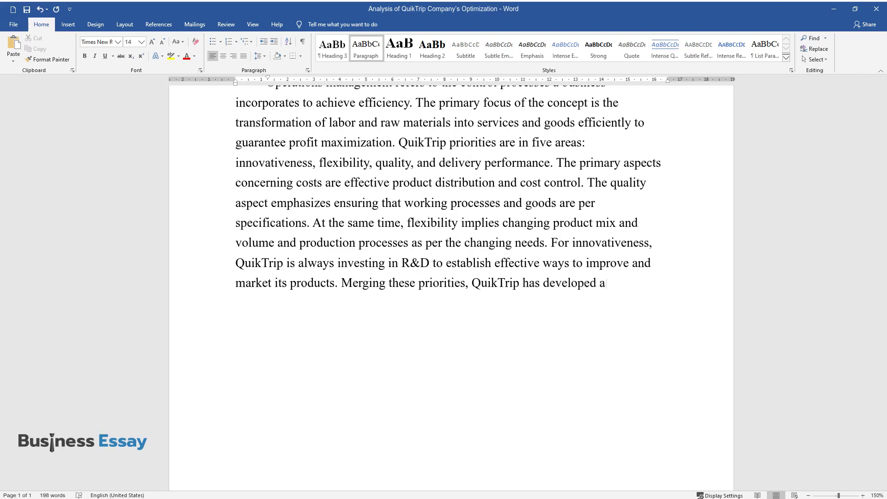
type(" robust strategy to enha")
type("nce its ")
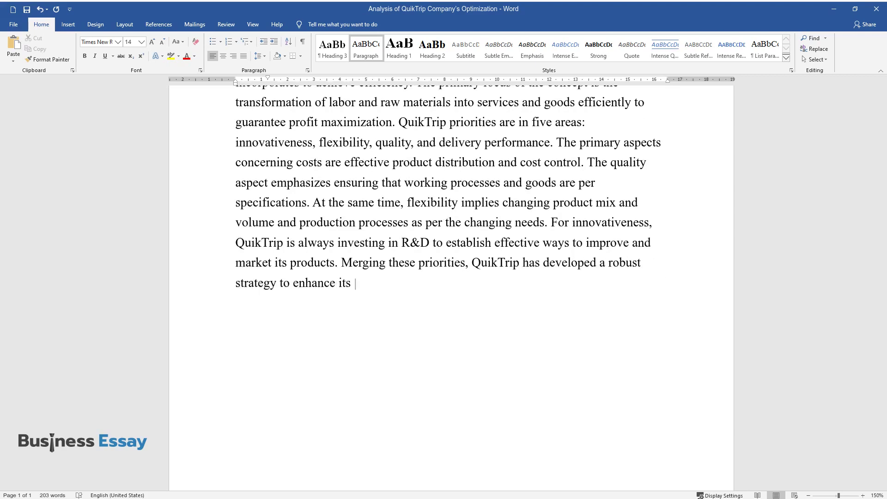
type("position in the market and provi")
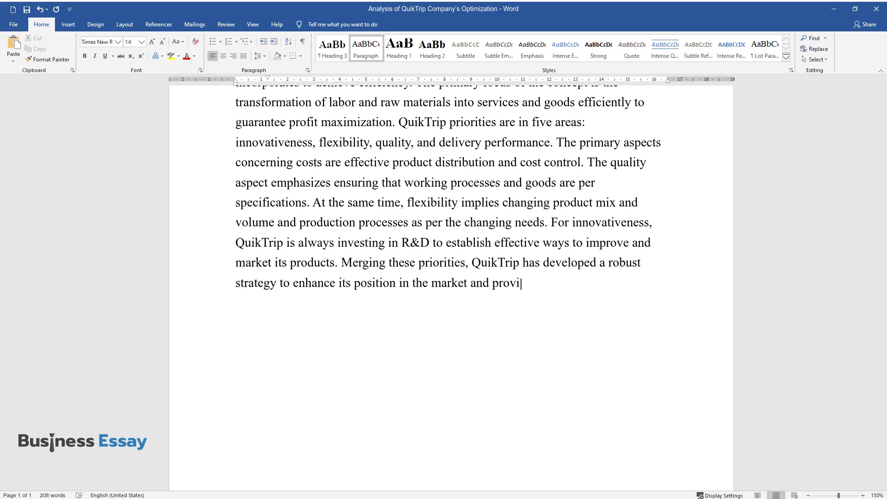
type("de a framework of decision-maki")
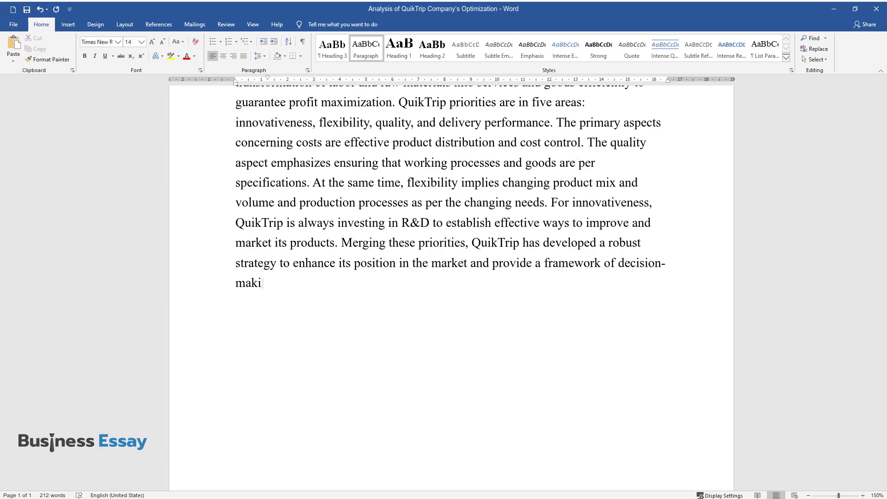
type("ng about planning, capability, c")
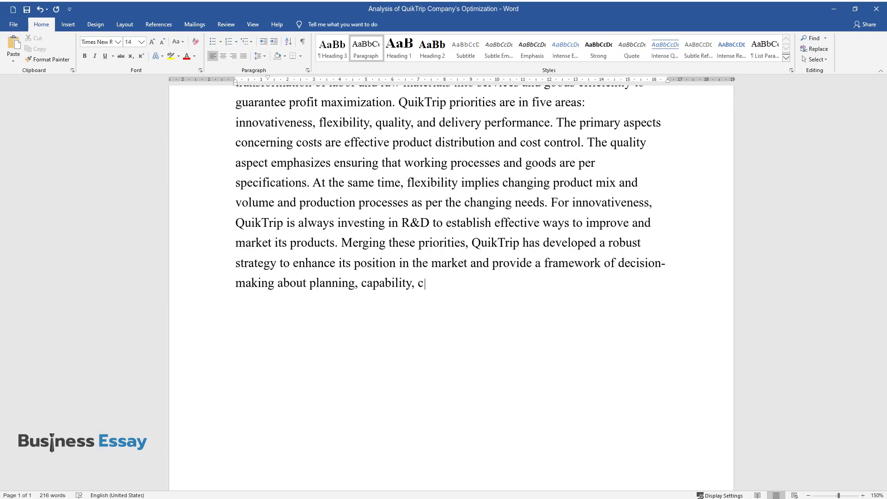
type("ontrol, and processes.")
key("Return")
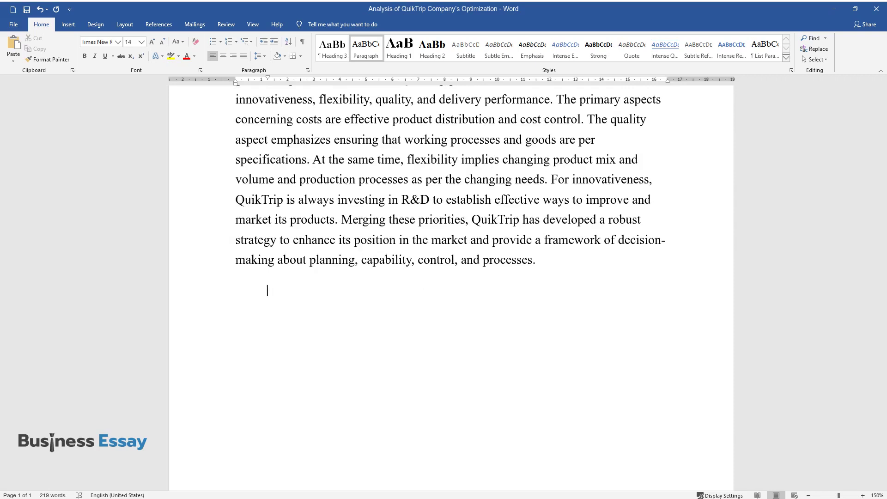
Step: Write a paragraph starting 'QuikTrip's operation strategy is a smart combination of products', ending 'aligned with environmental changes.'
type("QuikTrip's operatio")
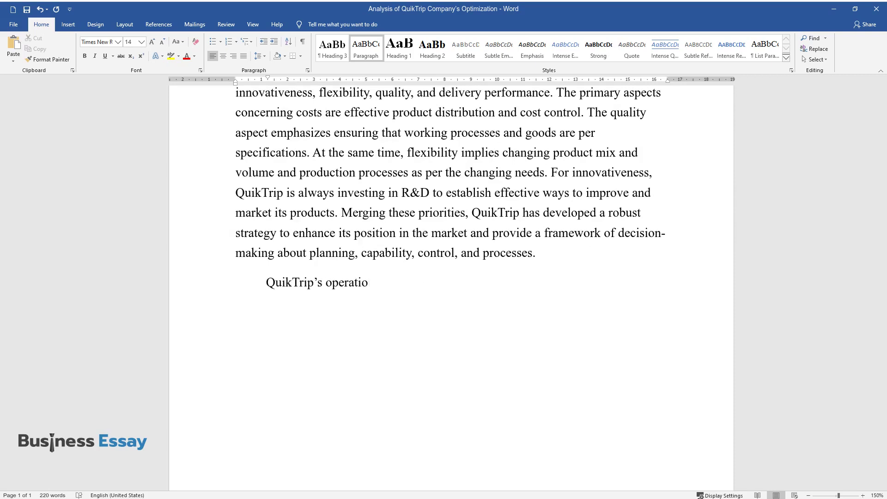
type("n strategy is a smart combination")
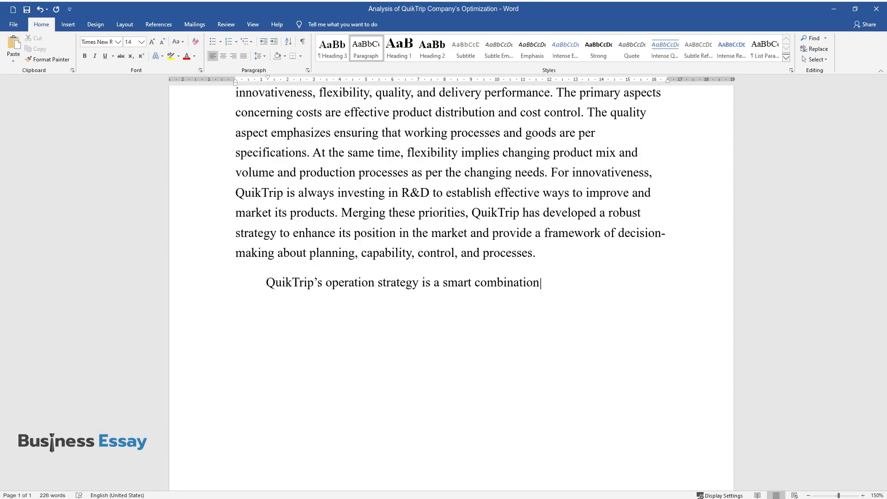
type(" of products, including gasoline,")
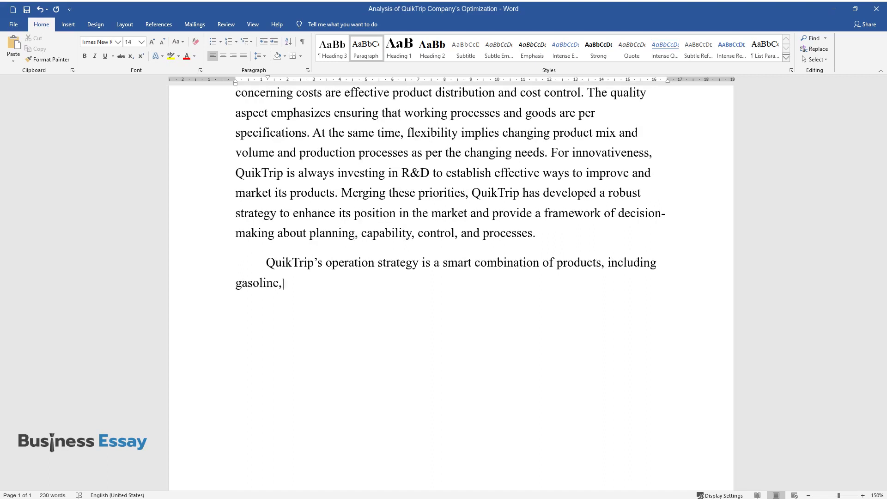
type(" fresh foods, tobacco products, ")
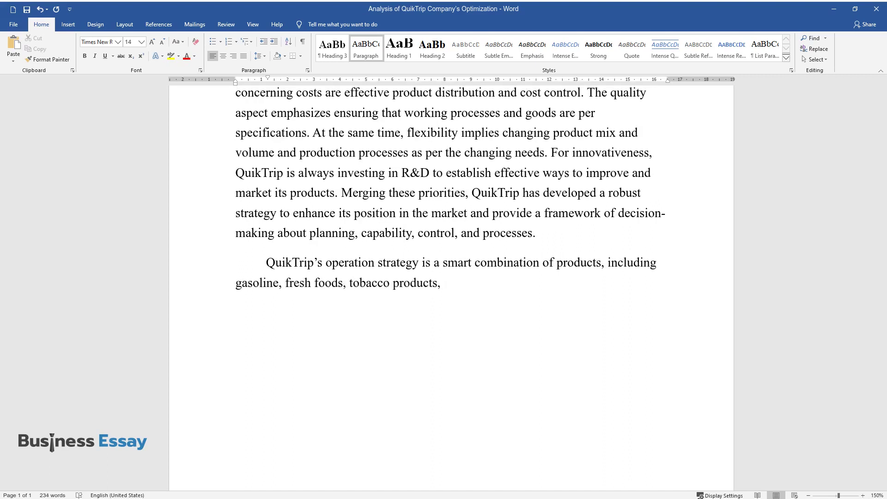
type("processed foods, and beer. The co")
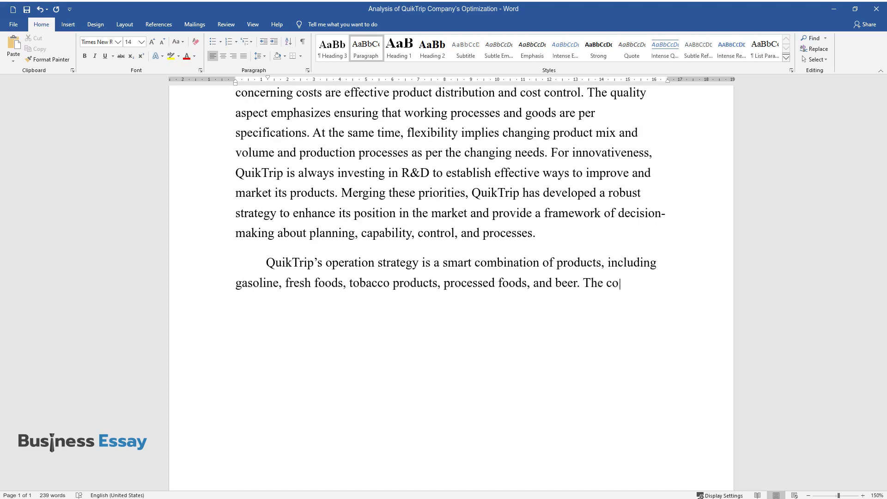
type("mpany's f")
type("ocus is on quality and t")
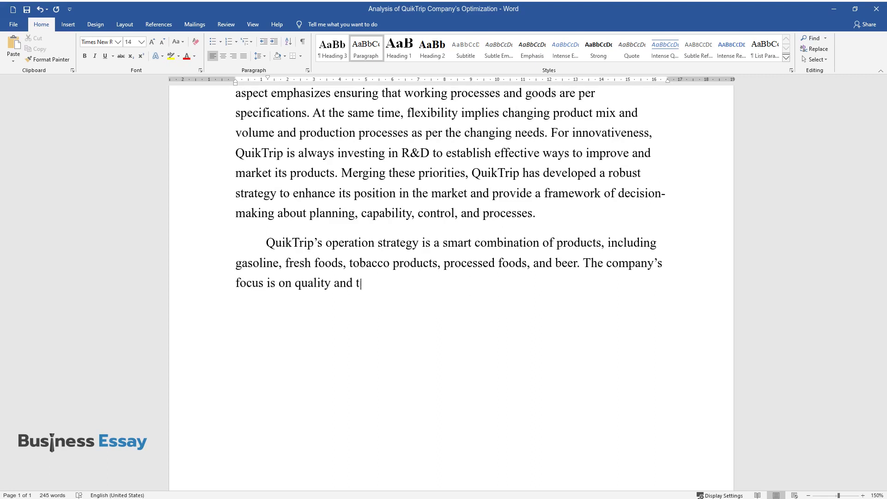
type("ime as the topmost priorities. Cu")
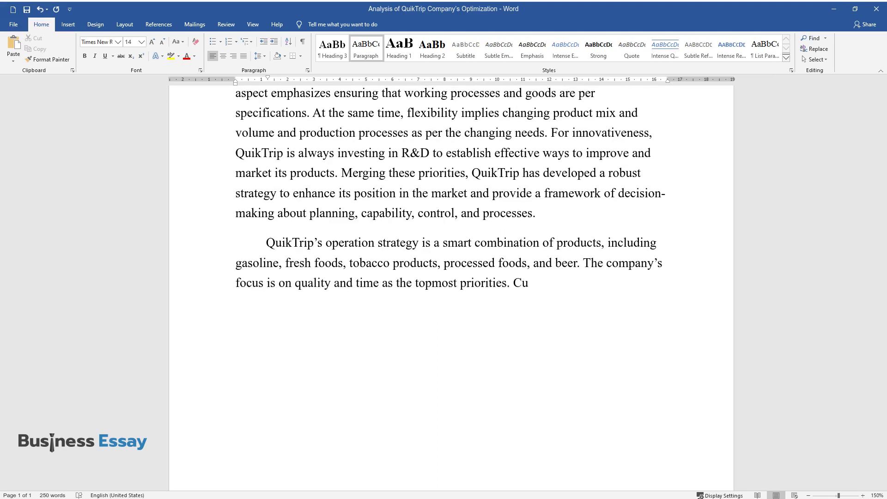
type("stomers benefit from a package o")
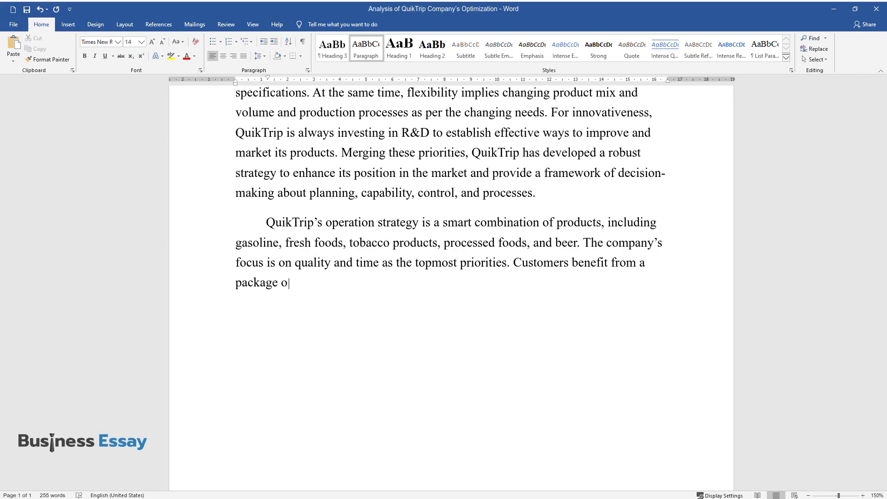
type("f convenient location, great cust")
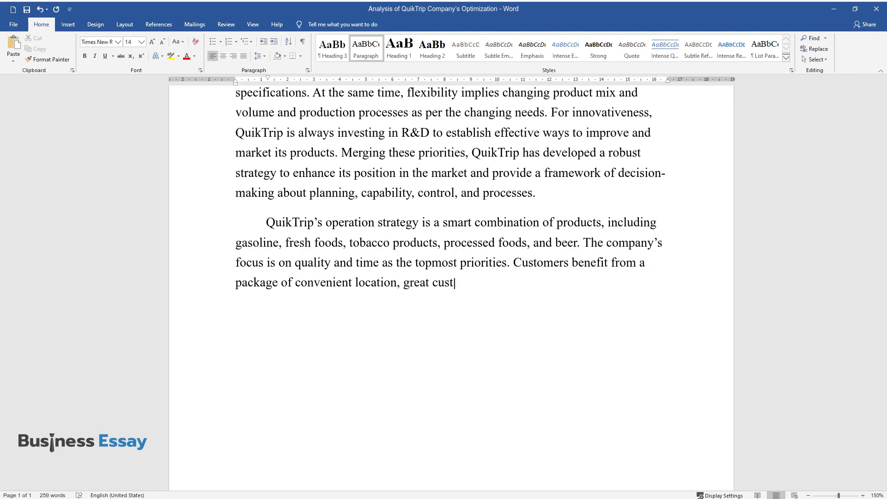
type("omer services, speedy delivery, a")
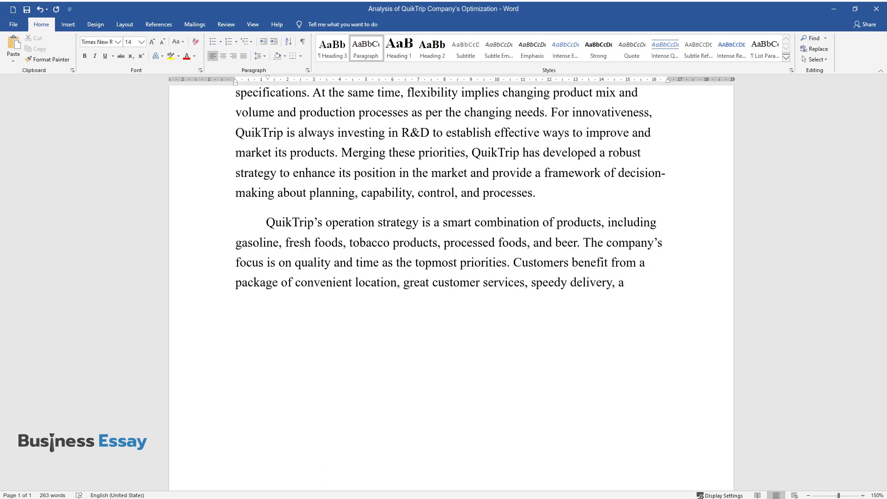
type("nd free commodities. The company ")
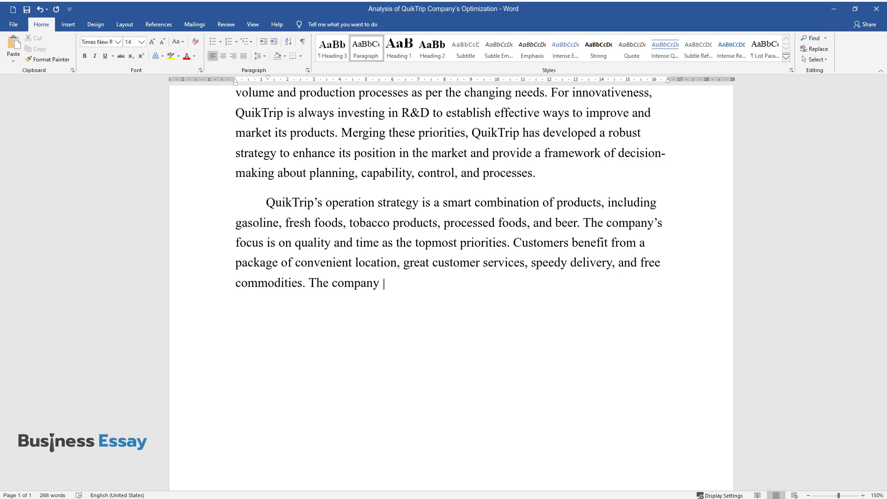
type("enjoys its competitive edge based")
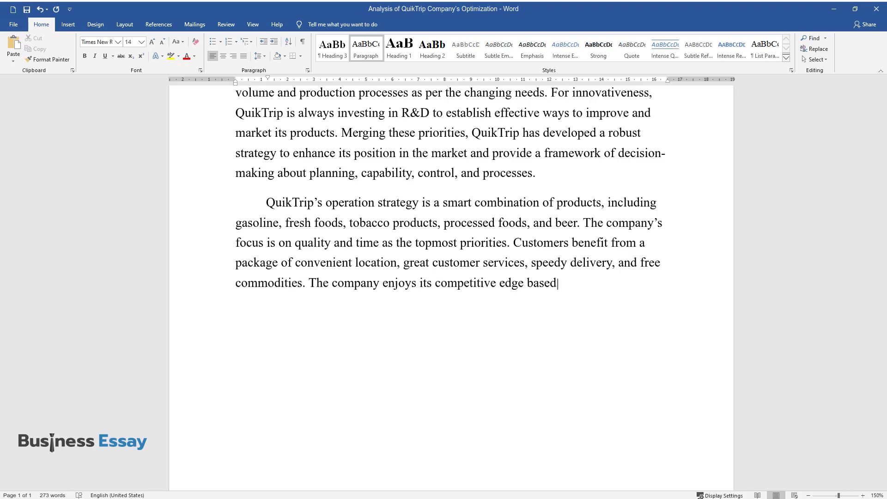
type(" on quality and efficiency, toget")
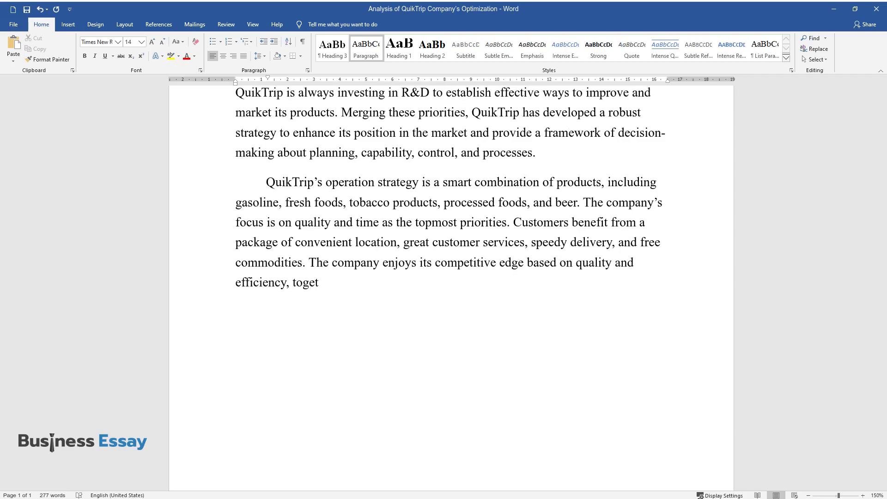
type("her with an attractive service de")
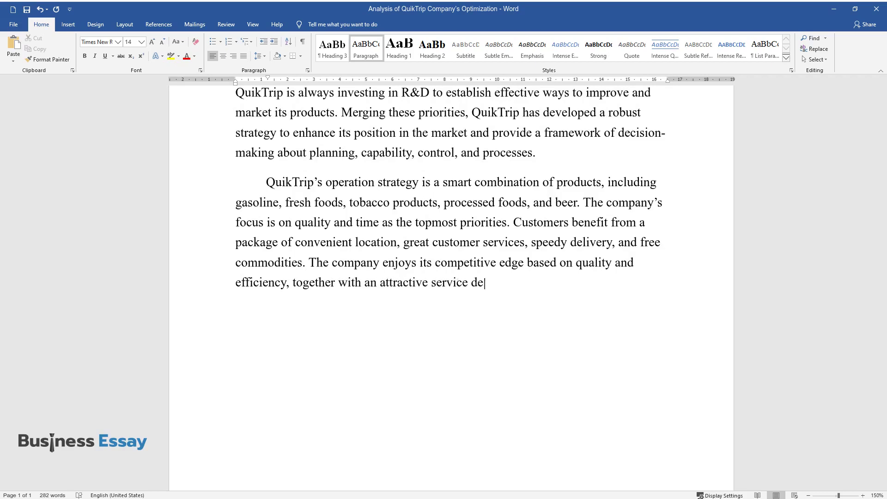
type("livery system. Product efficienc")
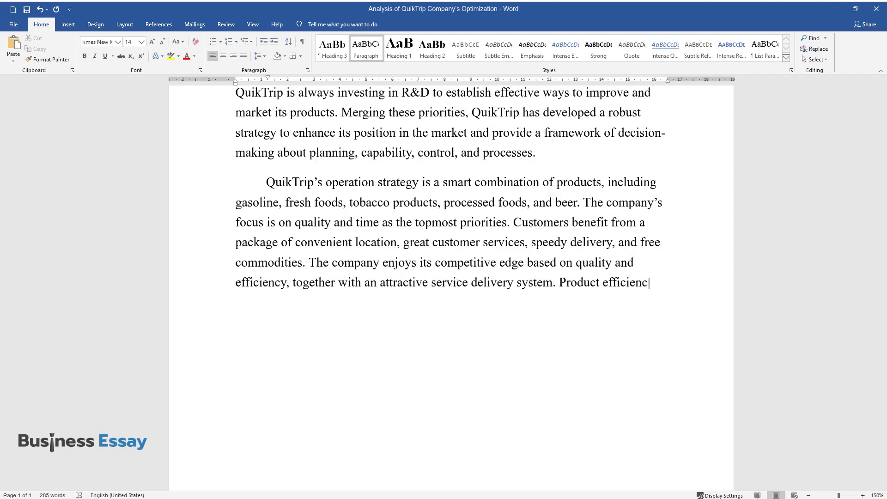
type("y incorporates the suppl")
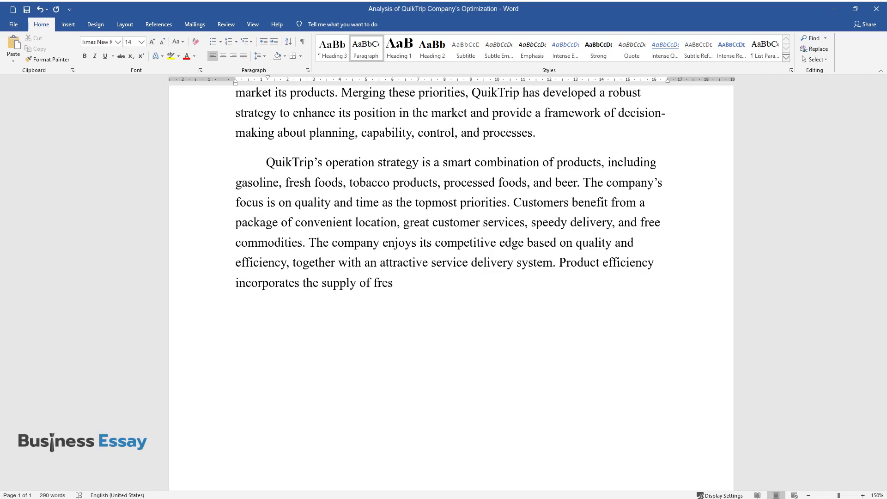
type("y of fresh food commodities and quality gu")
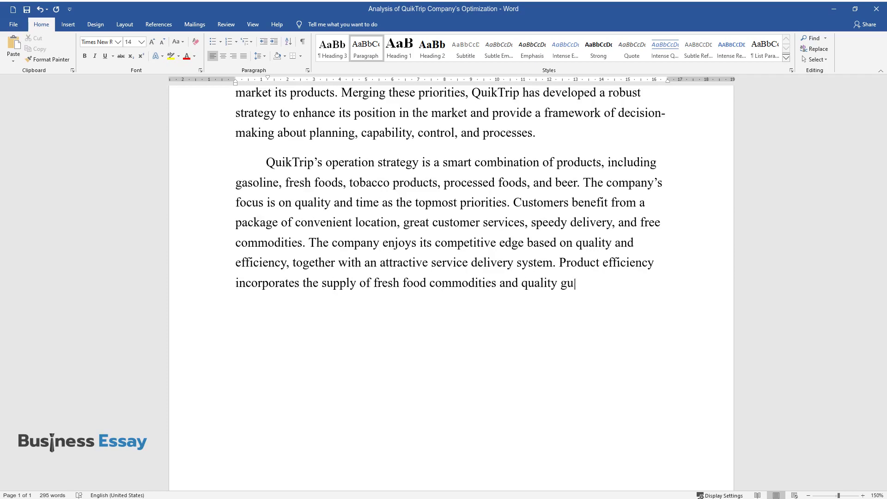
type("arantees and affordable ")
type("prices, ")
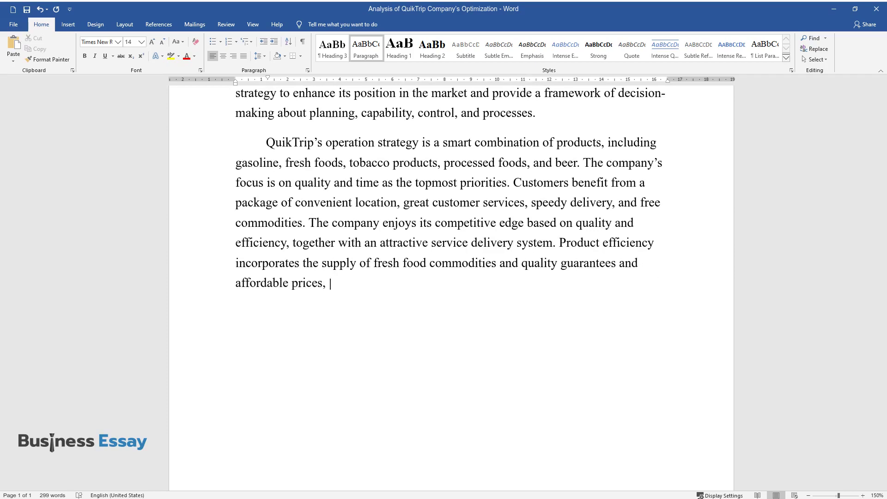
type("and product variety. The other co")
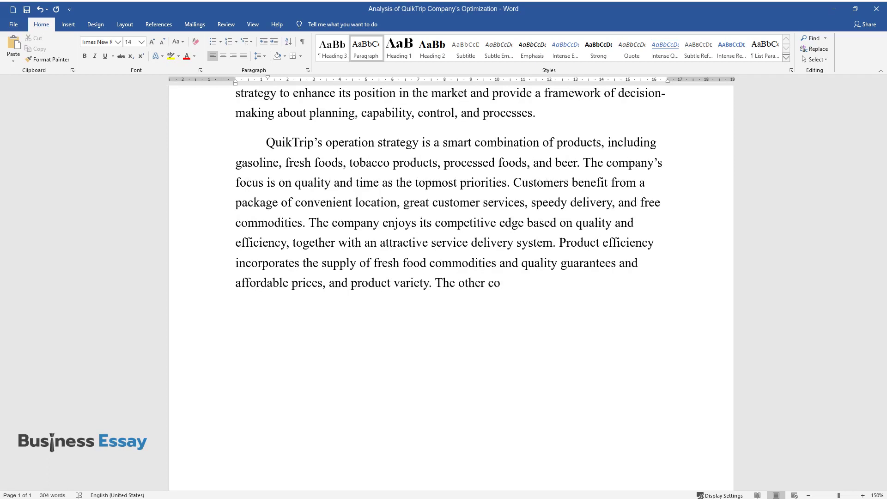
type("mpetitive advantage of QuikTrip i")
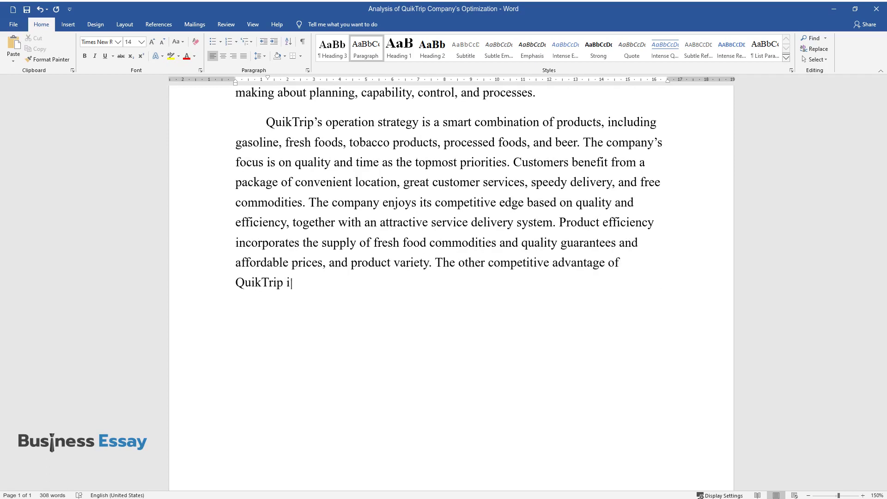
type("s its consistency in implementing")
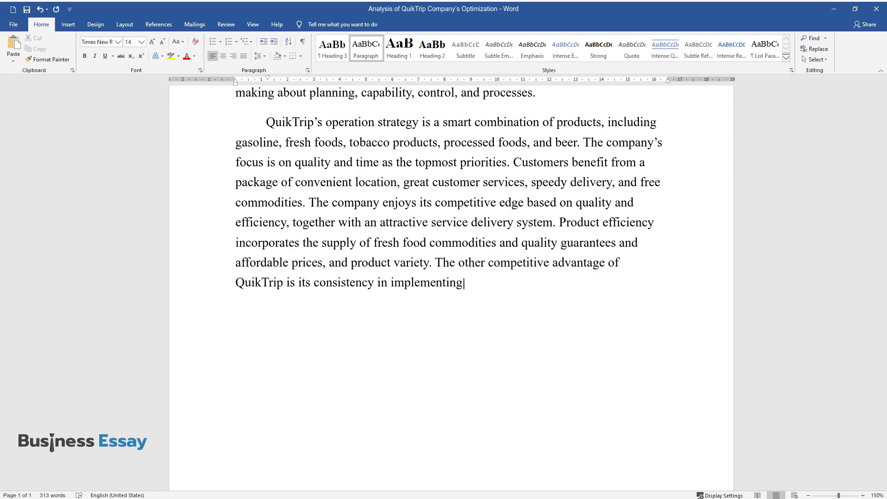
type(" a workable strategy on managemen")
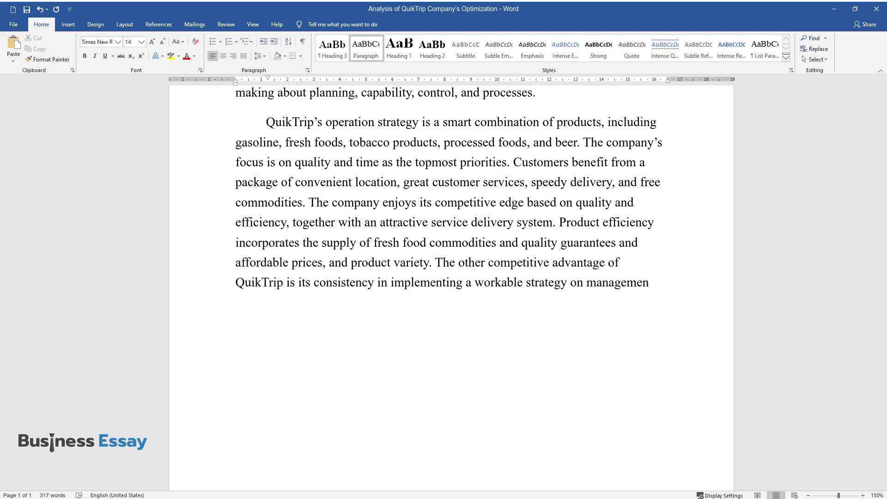
type("t. These priorities have allowed ")
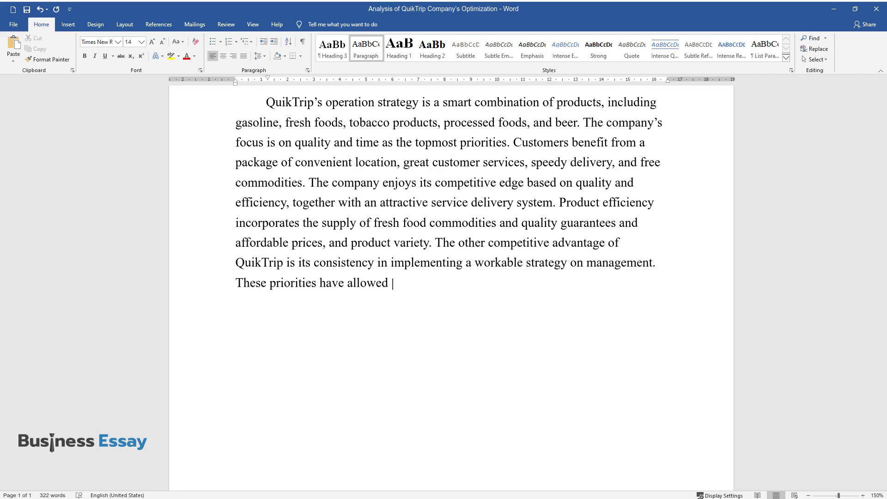
type("the company to acquire new produ")
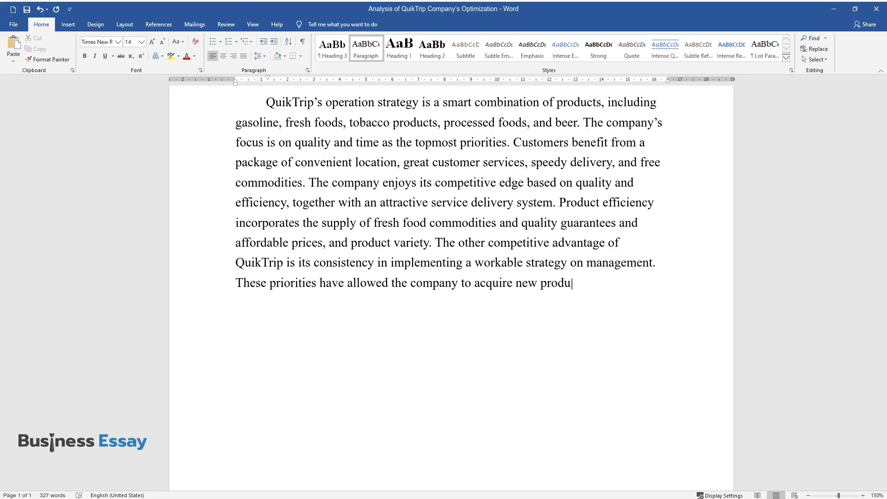
type("ct orders and fend off competiti")
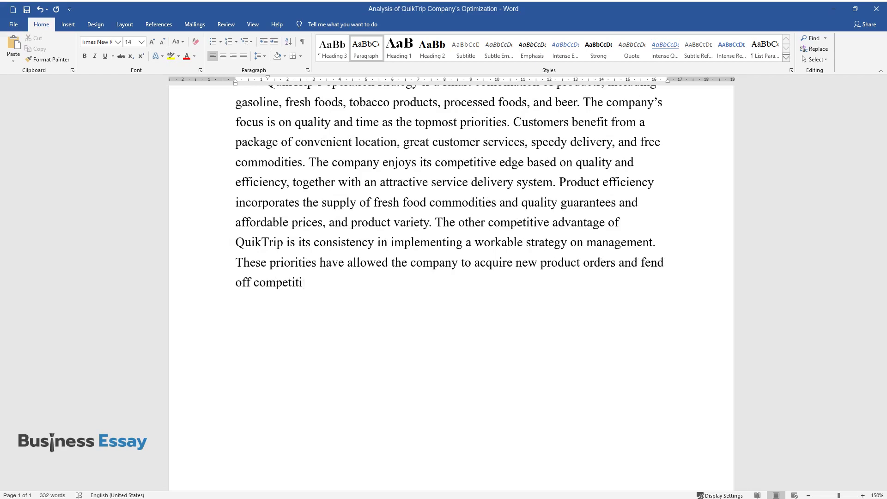
type("on from rivals. It frequently ree")
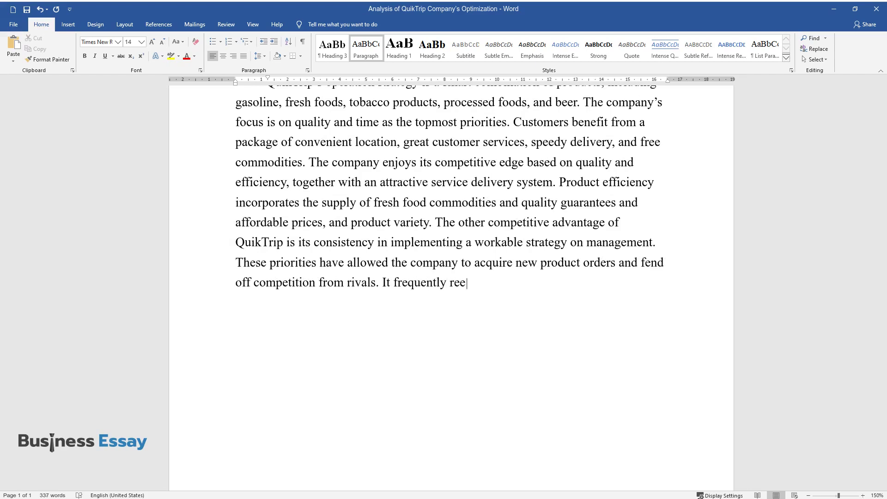
type("valuates these priorities and adj")
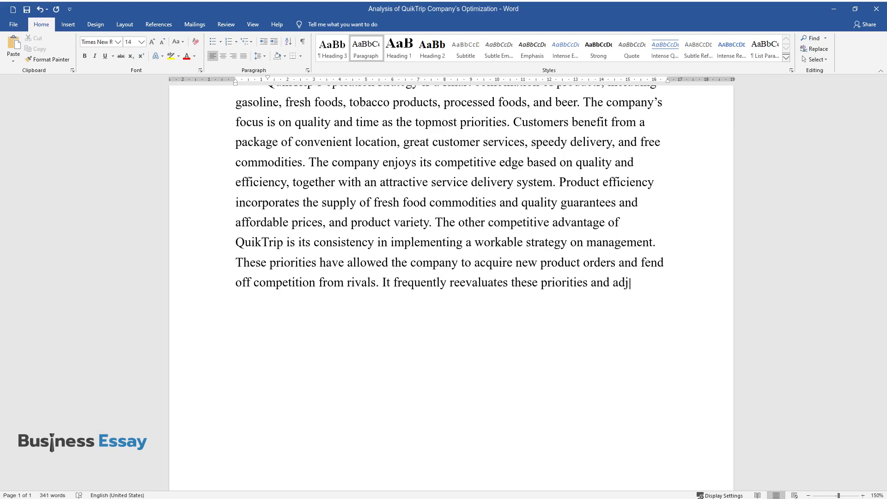
type("usts them to ensure it remains co")
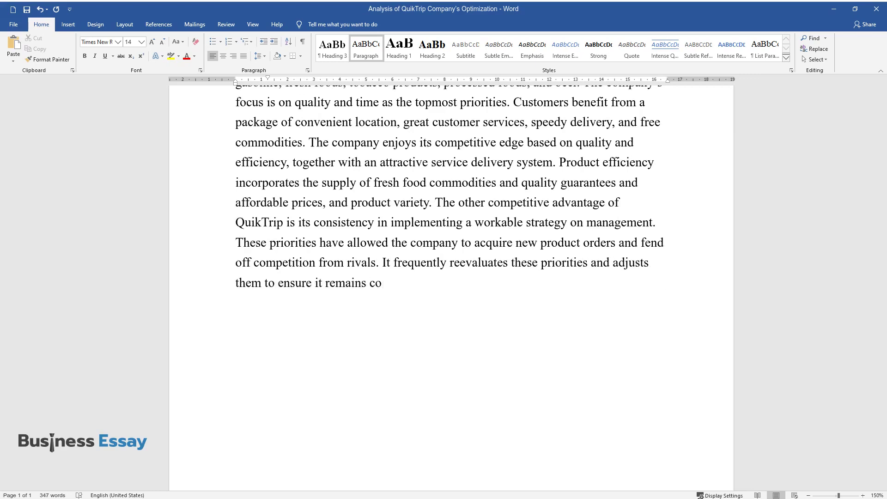
type("mpetitive and guarantees that the")
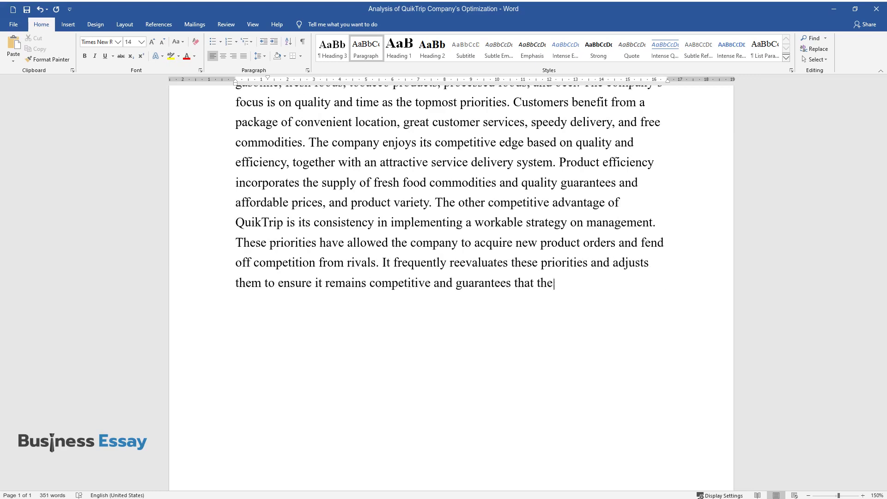
type("y are aligned with environmental changes.")
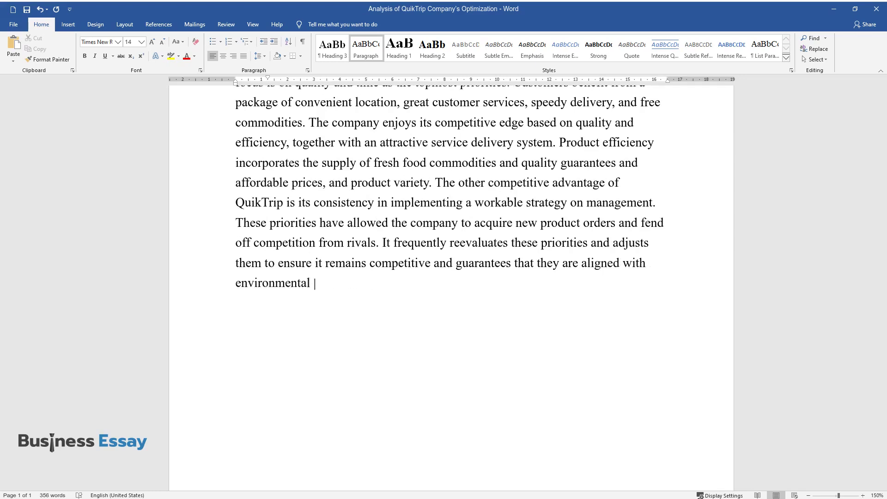
key("Return")
Step: Write the sustainability paragraph ending 'catch the eyes of customers through what they see.'
type("QuikT")
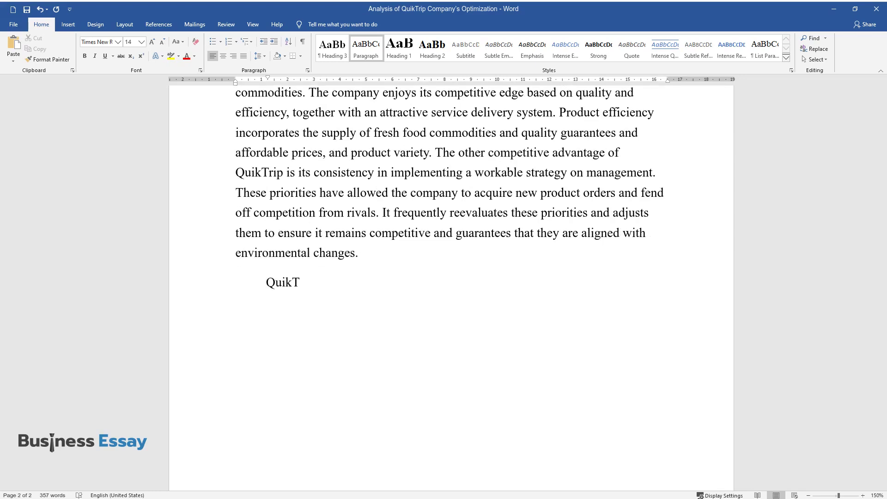
type("rip's strategy has assisted the company in guarante")
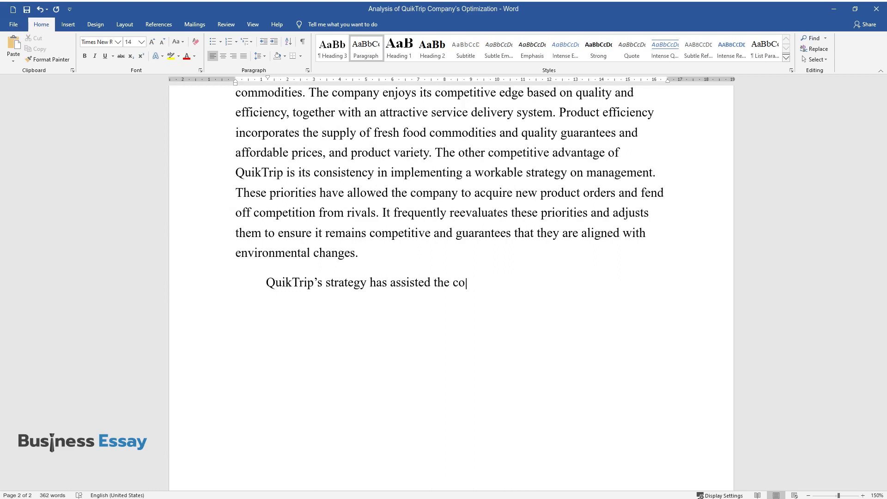
type("eing sustainabil")
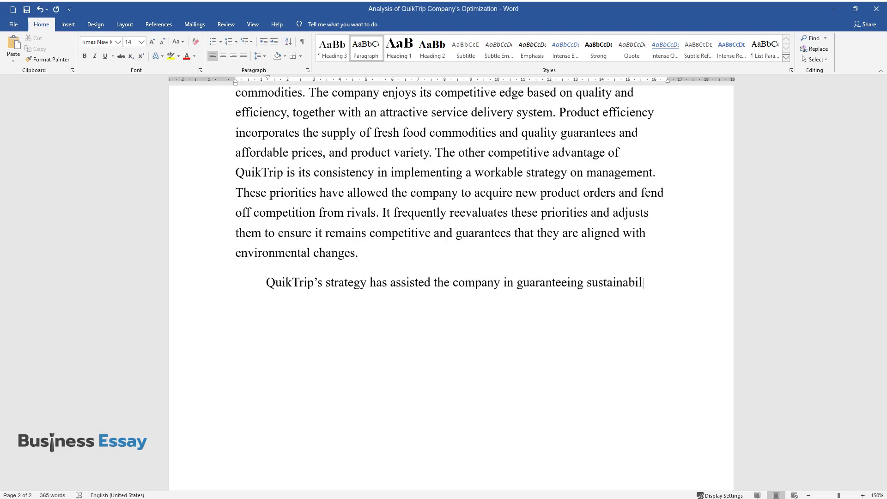
type("ity by providing quality services")
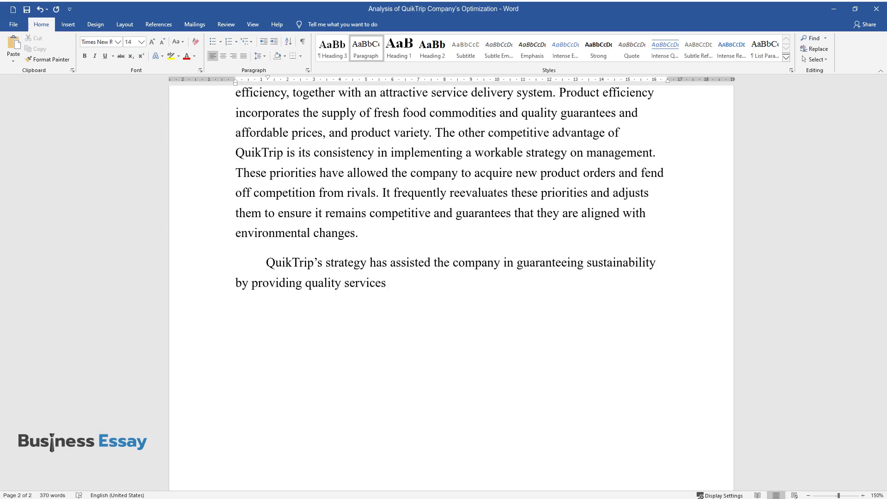
type(" and products conveniently and spe")
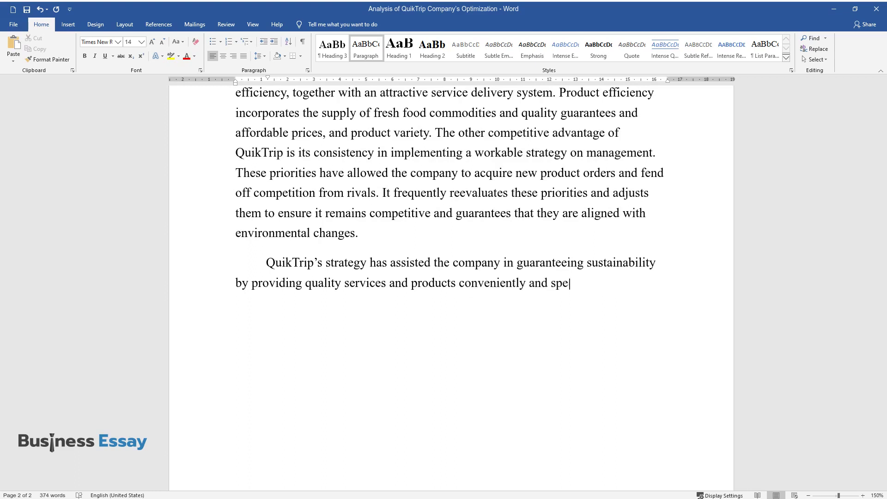
type("edily. According to Schönsleben, it ensure")
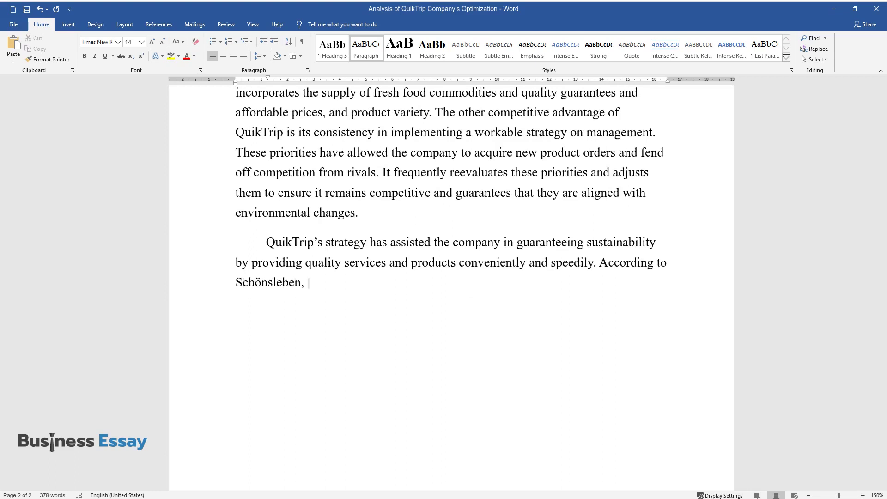
type("s marginal wastage of ma")
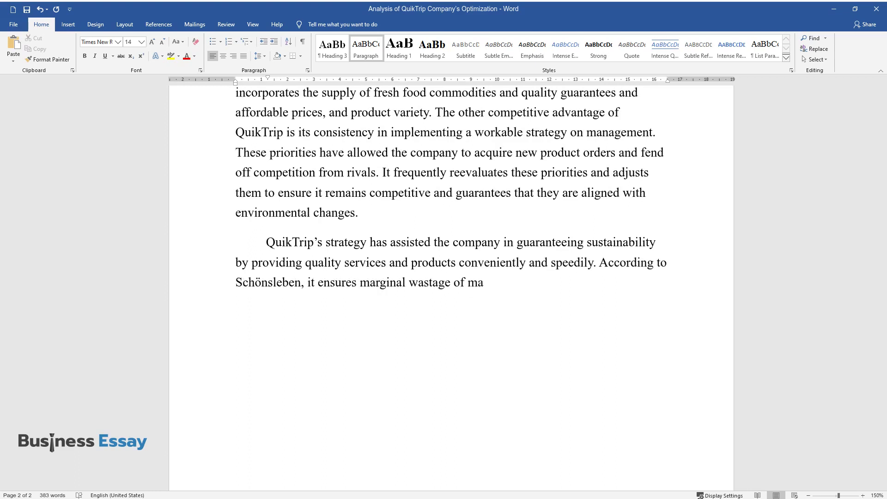
type("terials and time, high customer re")
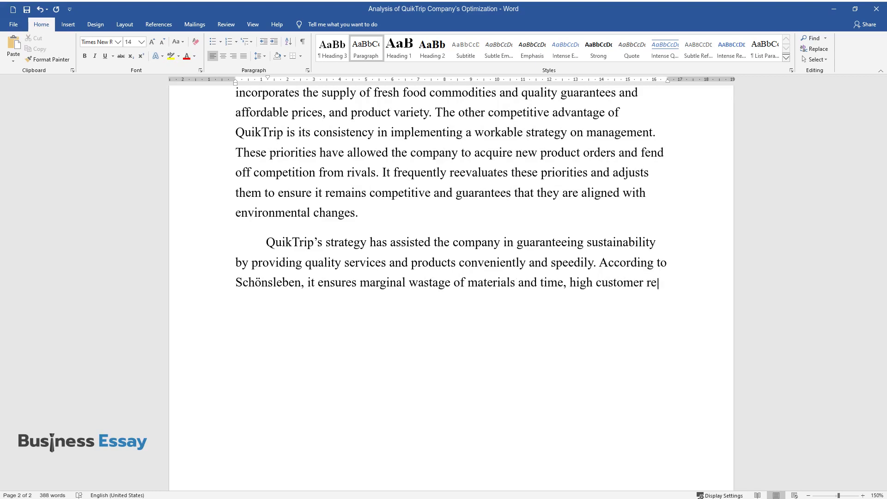
type("tention, and quality customer ser")
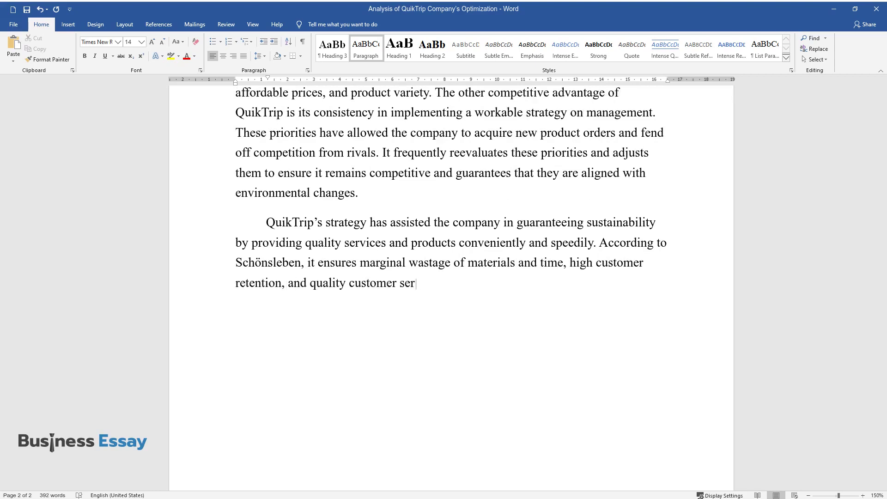
type("vice. Due to value creation, the ")
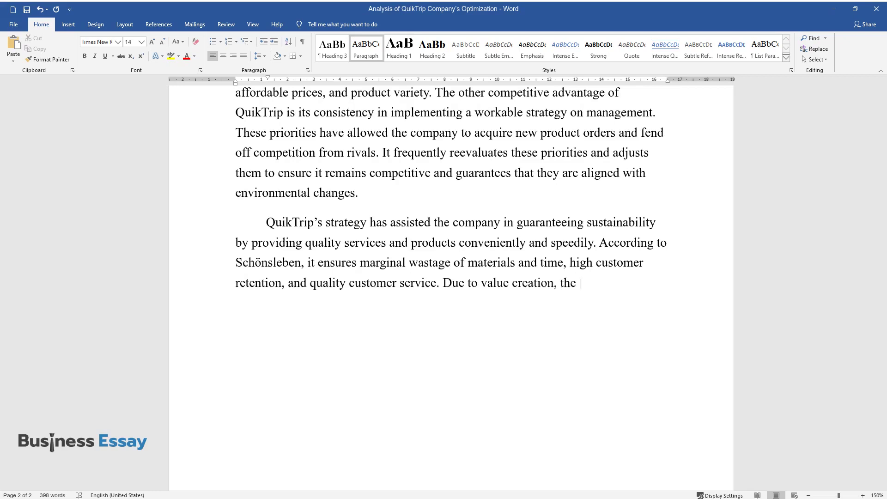
type("company provides ample tim")
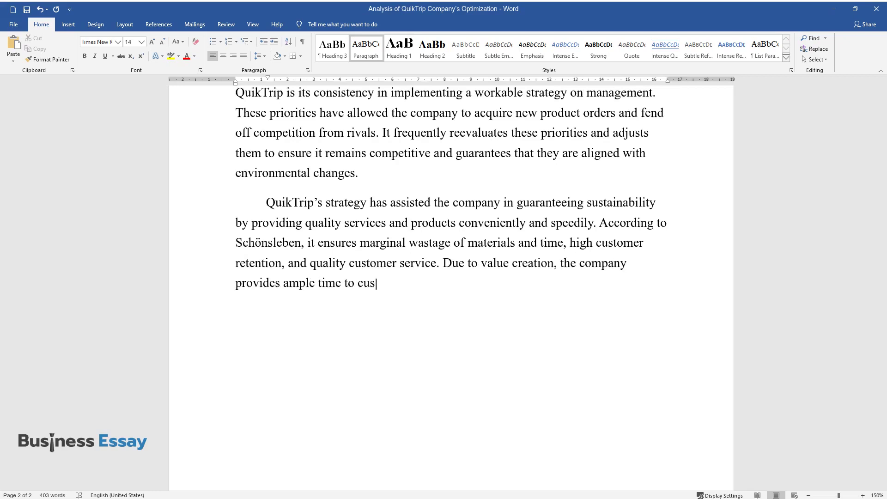
type("tomers to review products after ")
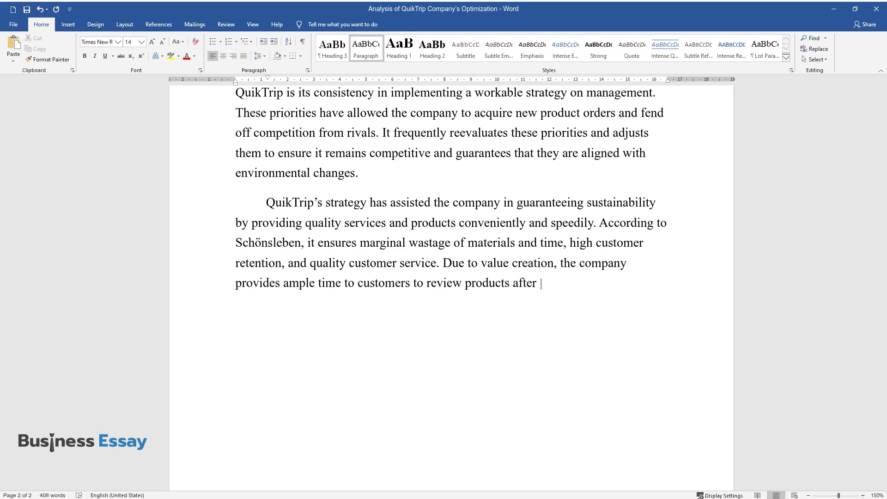
type("purchase. It strives to catch the ")
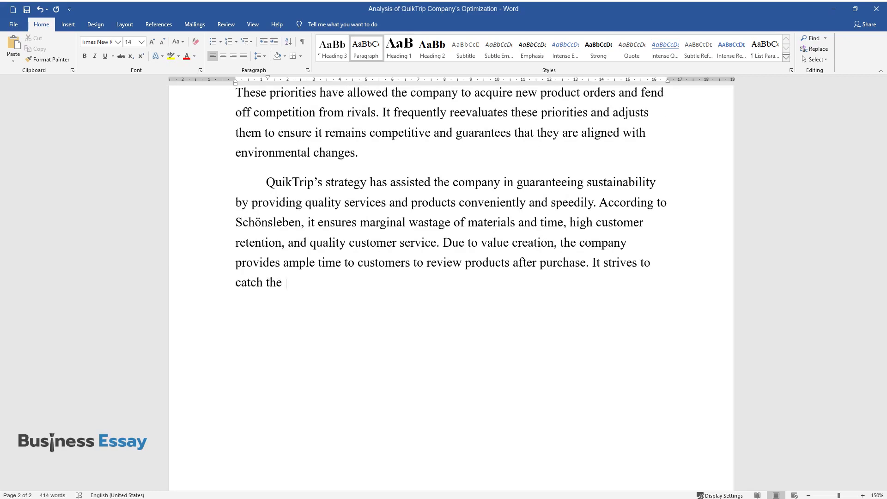
type("eyes of customers through what the")
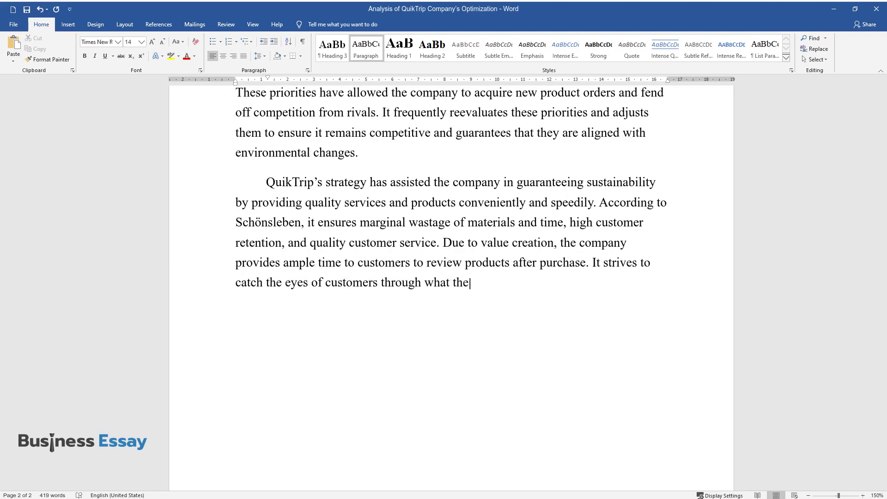
type("y see.")
key("Return")
Step: Add the 'Impact of Operations Management Activities on Customer Experience' heading and a paragraph beginning 'For QuikTrip, activities impact customer experience'
type("Impact o")
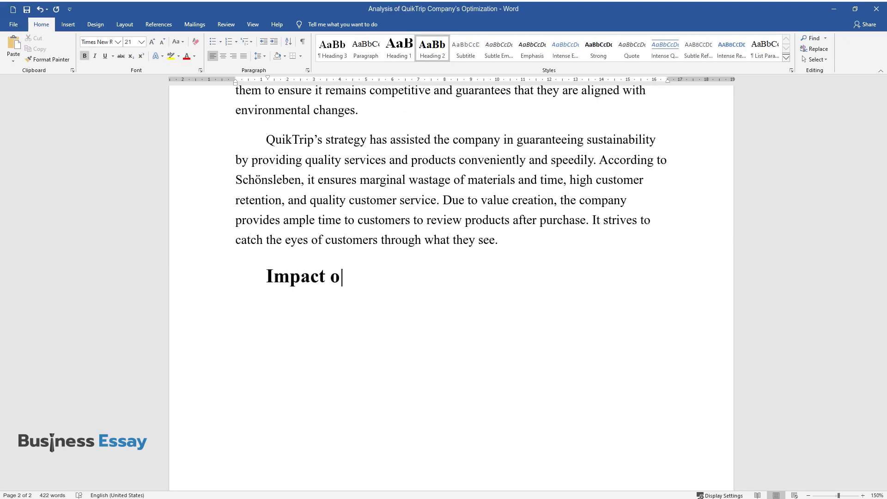
type("f Operations Management Acti")
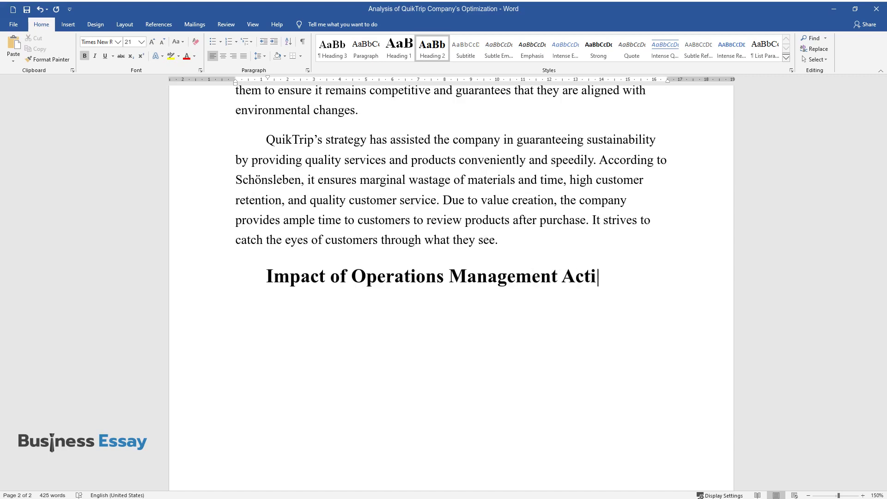
type("vities on Customer Experience")
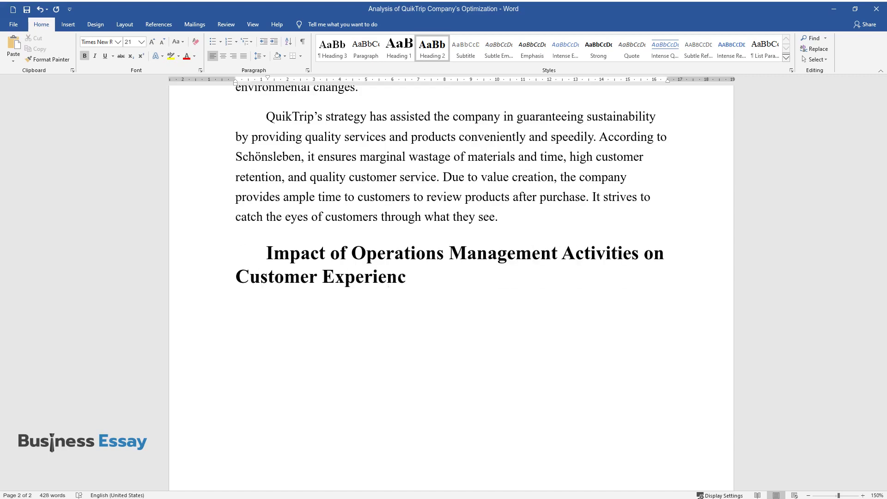
key("Return")
type("For QuikTri")
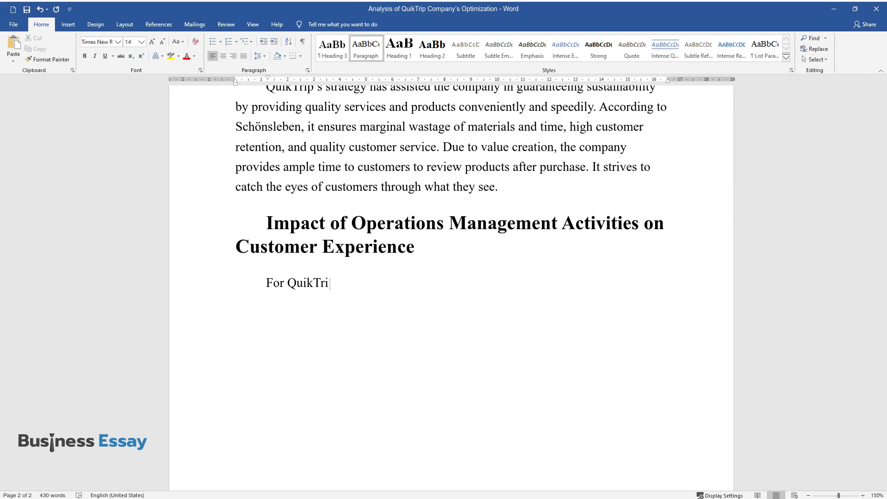
type("p, activities impact customer exp")
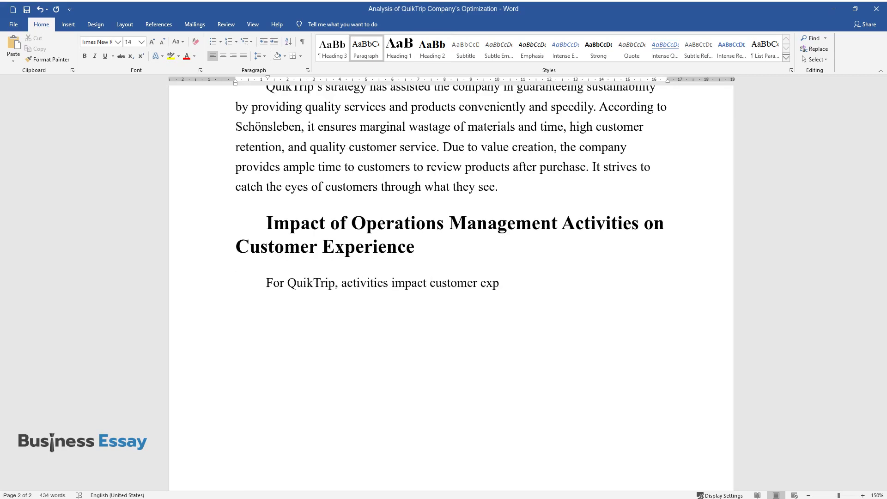
type("erience in numerous ways. For inst")
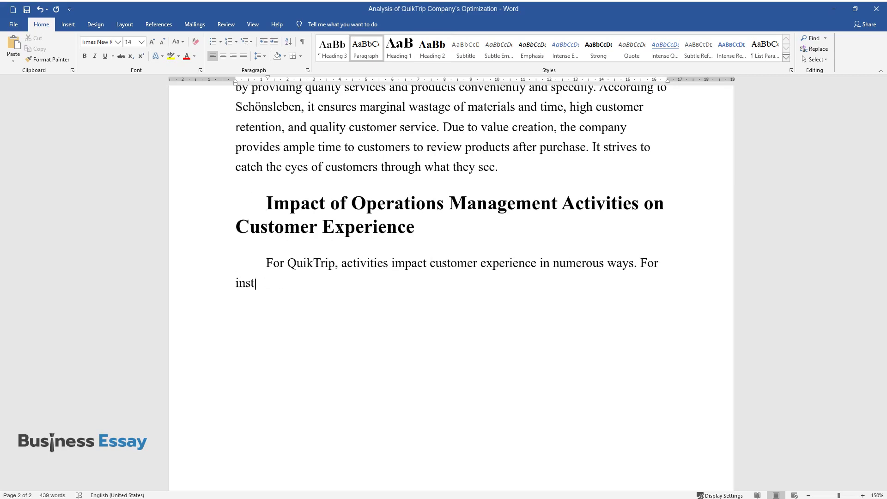
type("ance, the company has developed a")
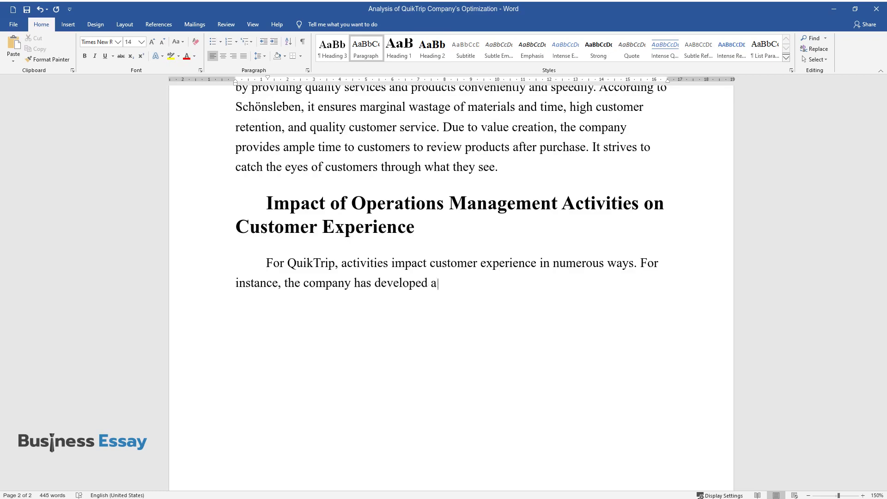
type(" system that promotes the rapid a")
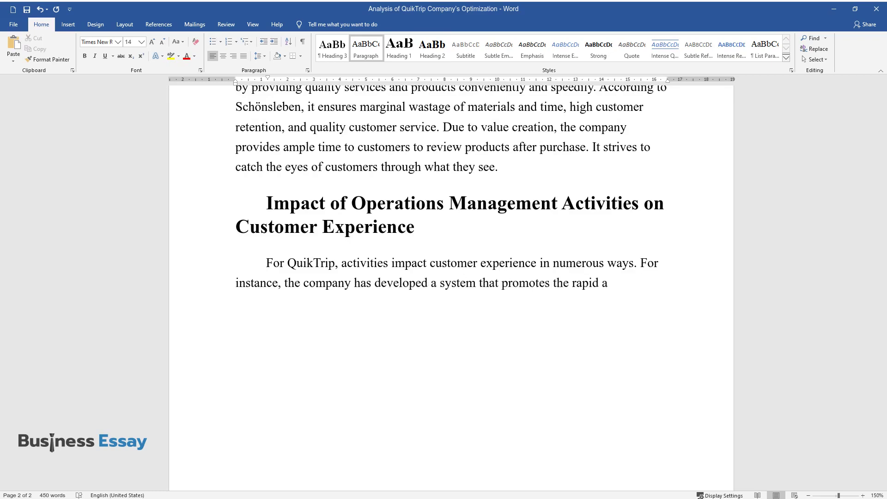
type("cquisition of gasoline products and delive")
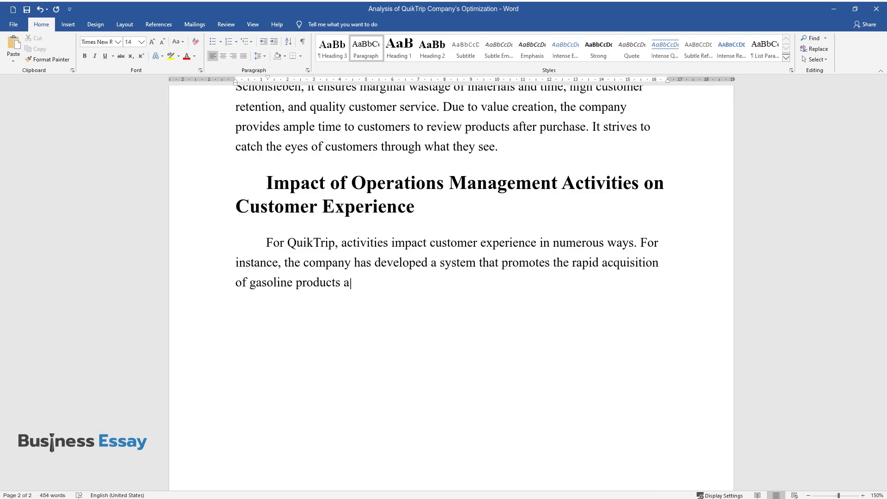
type("ry of quality food commod")
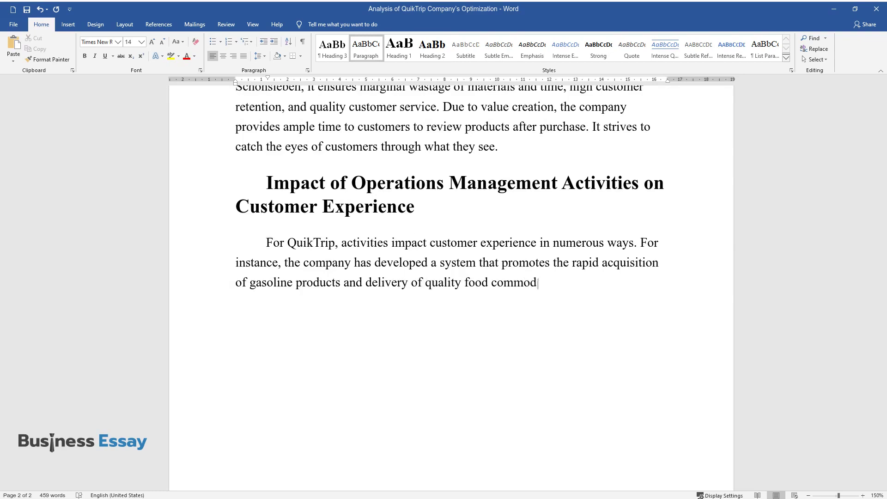
type("ities to customers in a timely fashion. The main challenge ")
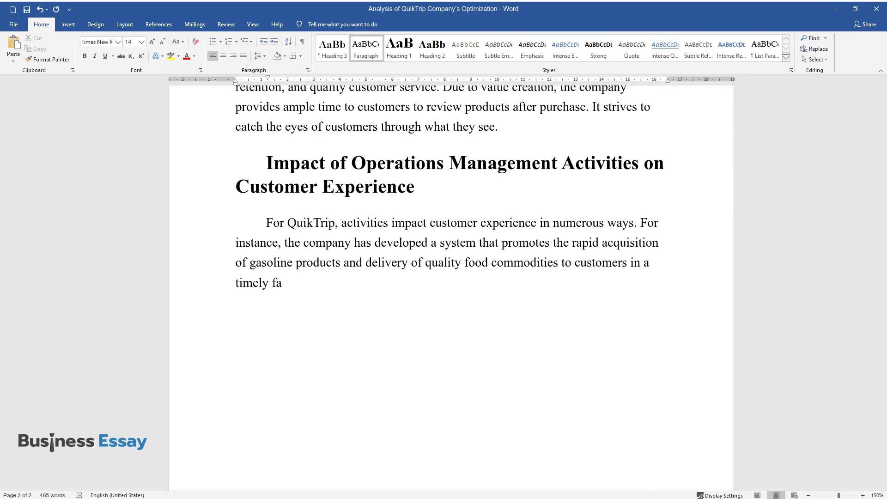
type("QuikTrip")
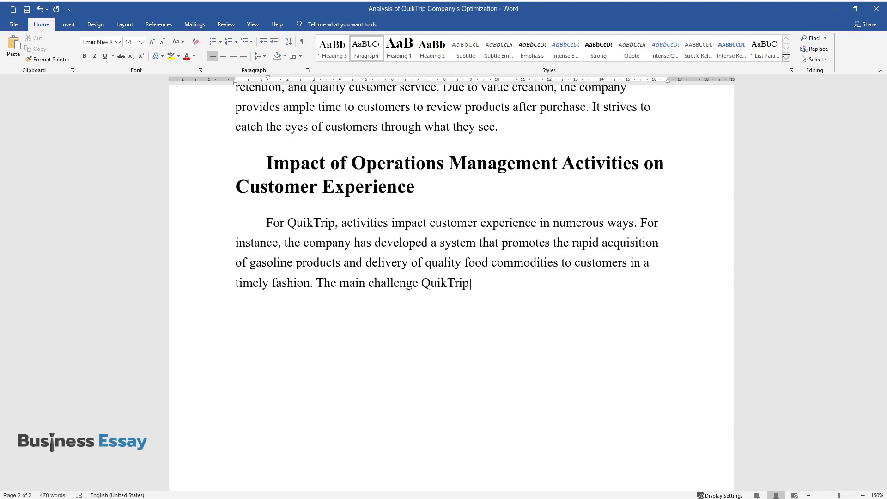
type(" confronts is its facility design")
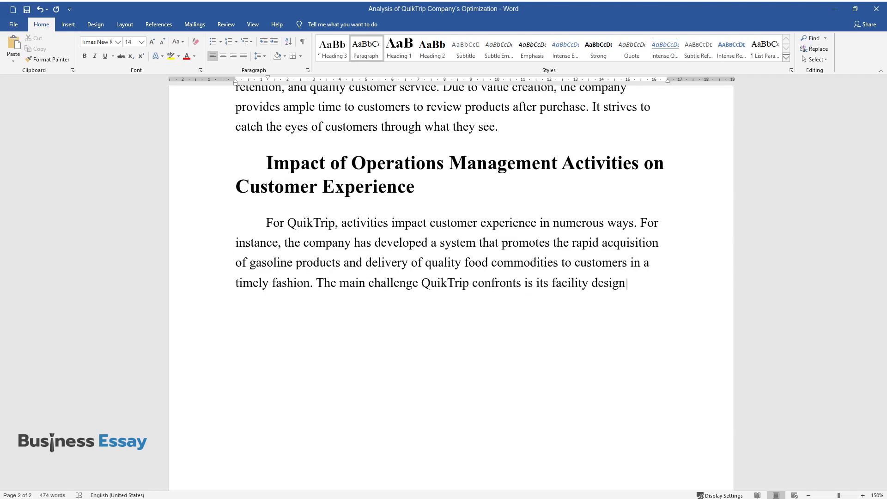
type(". Customer experience can be imp")
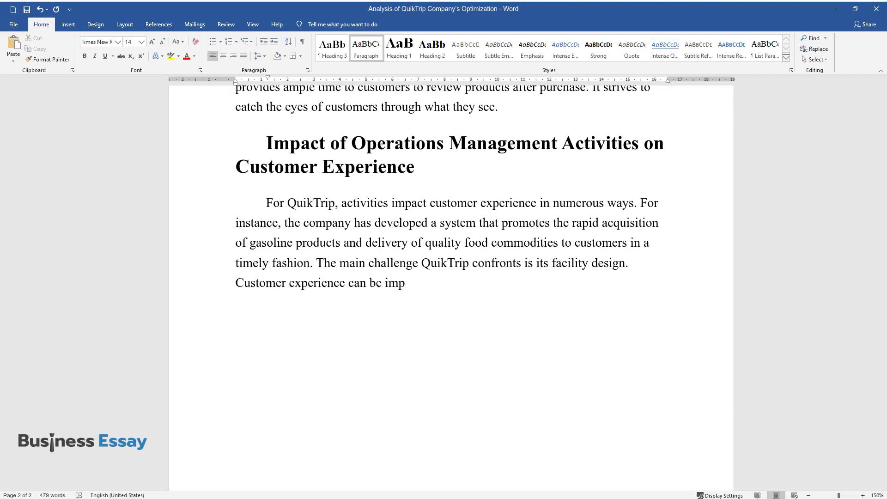
type("acted significantly by the poor lo")
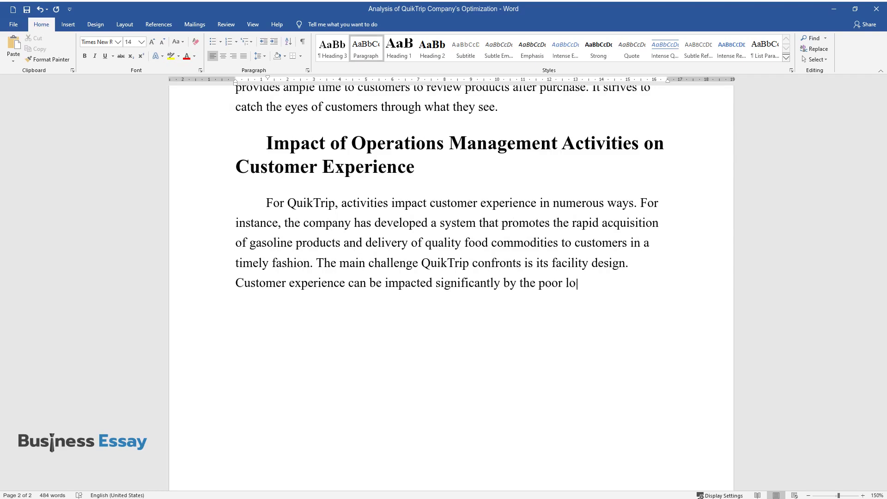
type("cation of its facility because other stores are wit")
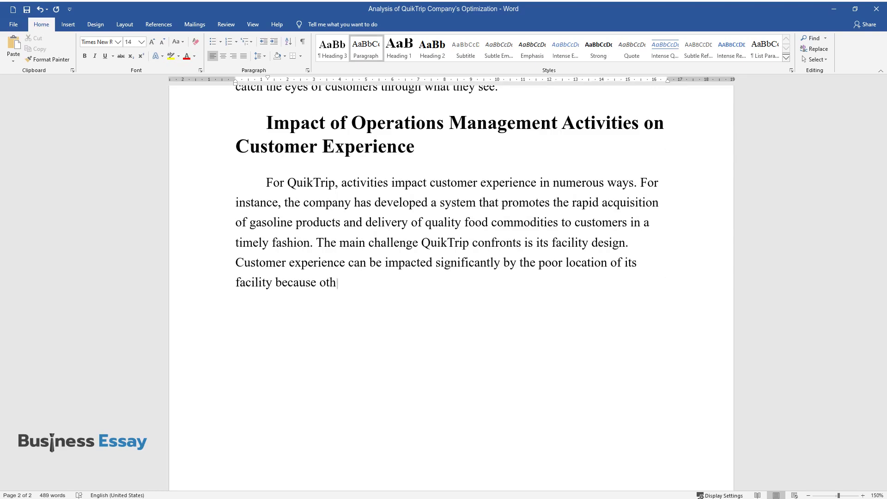
type("hin prime locati")
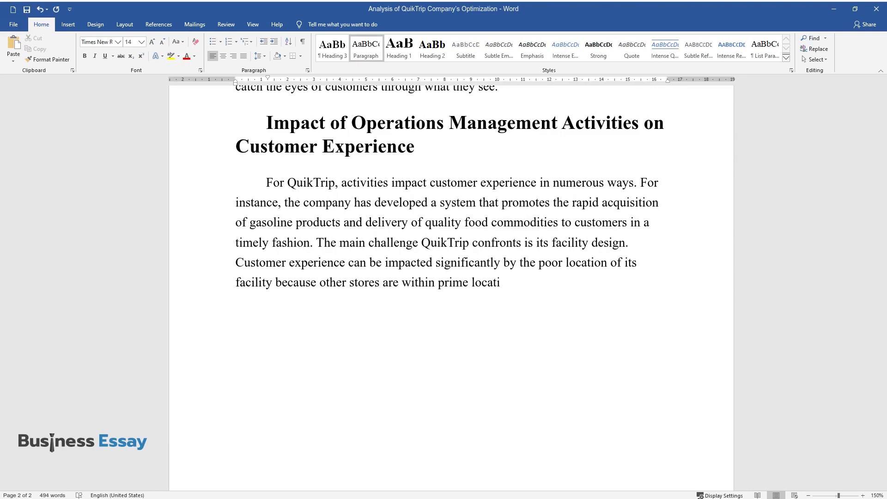
type("ons.Another c")
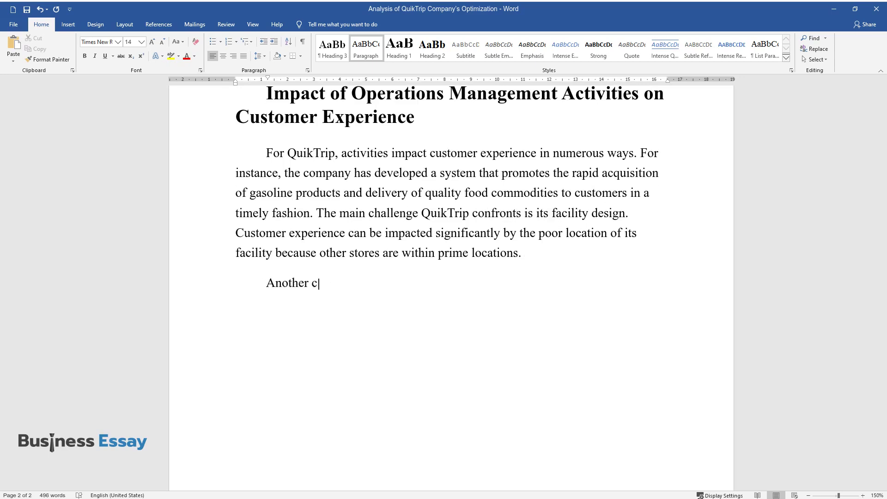
type("hallenge concerns incompatible int")
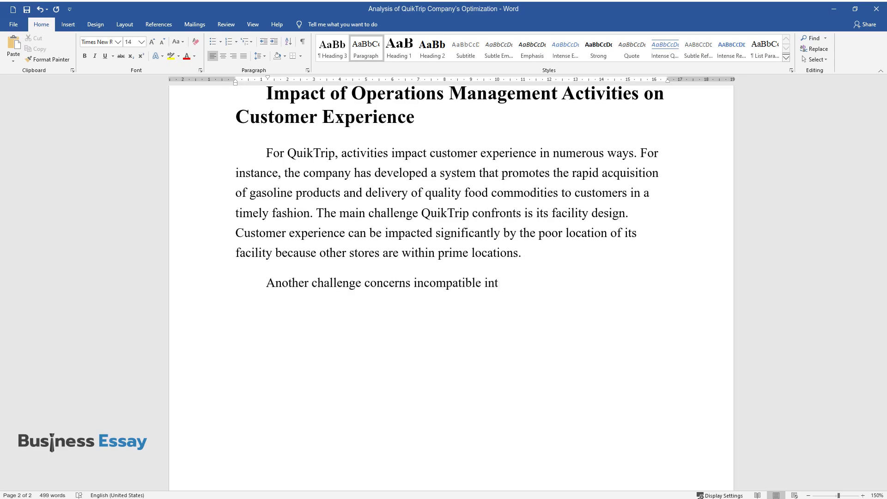
type("ernal processes, which involve emp")
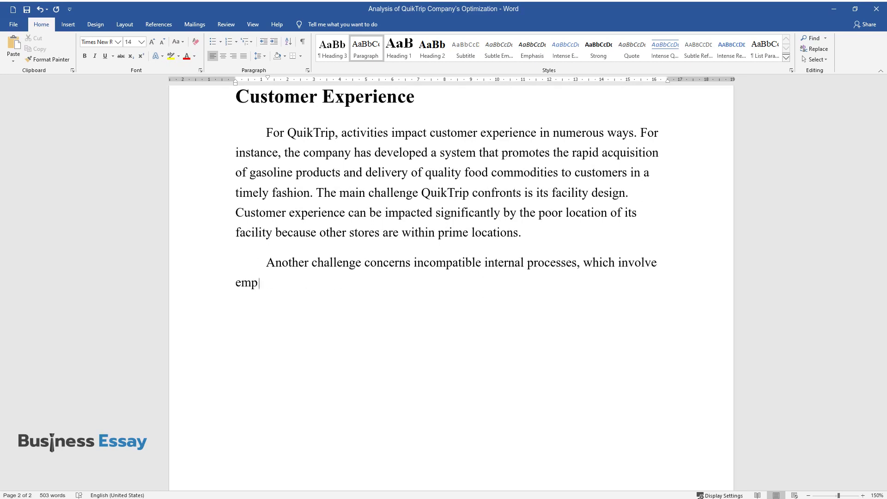
type("loyee shifts and the non-standardized food preparation modes at its")
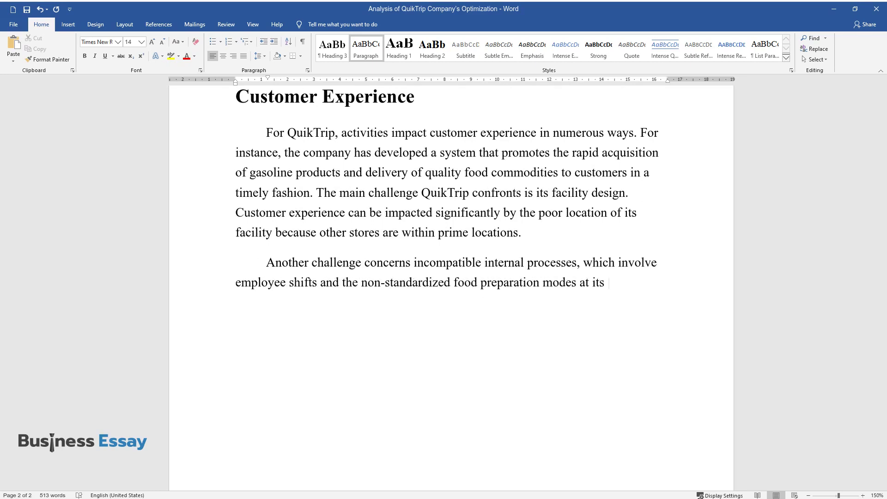
type(" stores. Inconsistency also stems f")
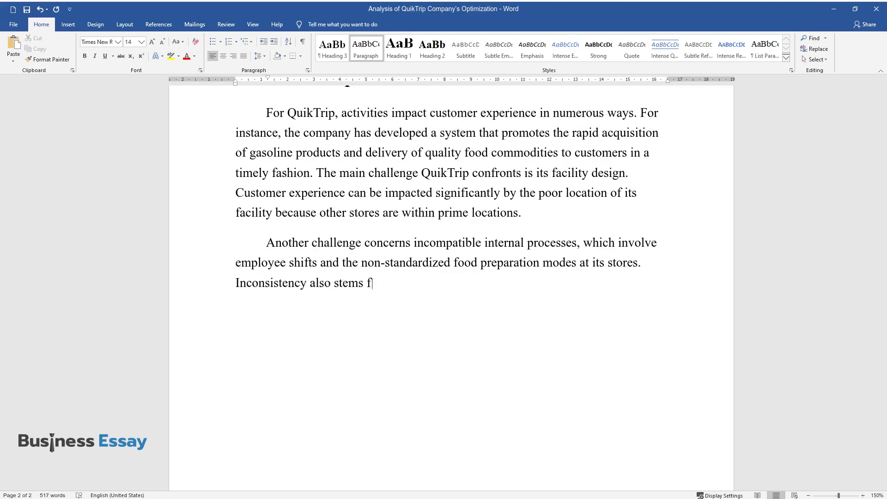
type("rom the differing quality of gasol")
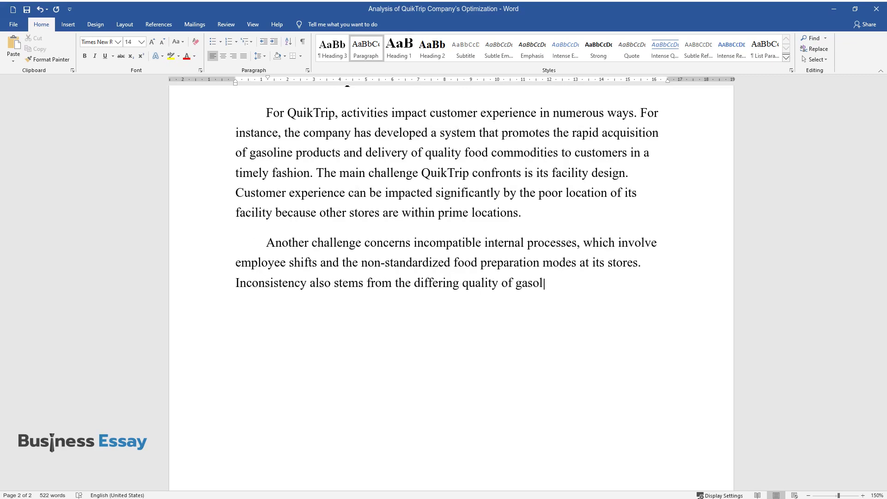
type("ine and food products acr")
type("oss its ")
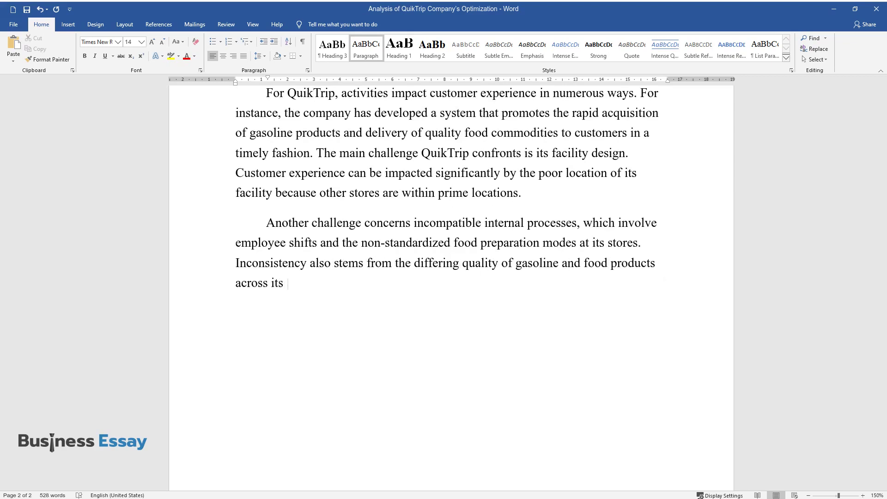
type("multiple stores. The problem of pr")
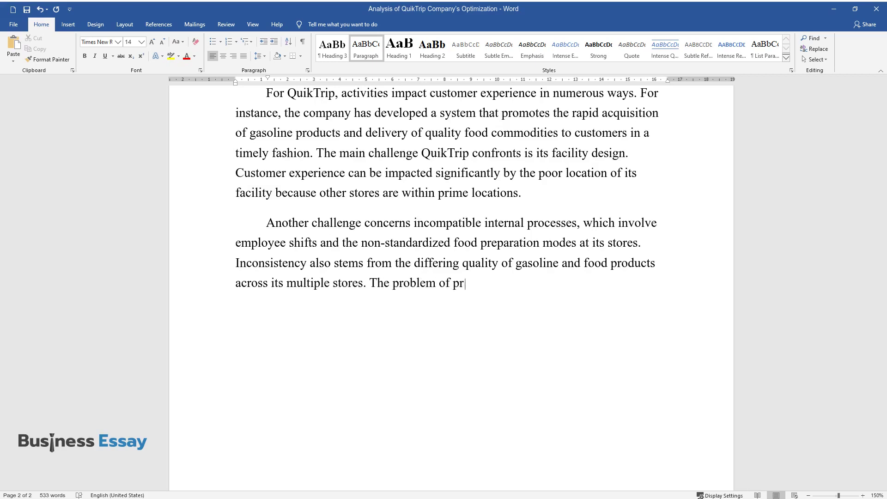
type("oduct inconsistency can be address")
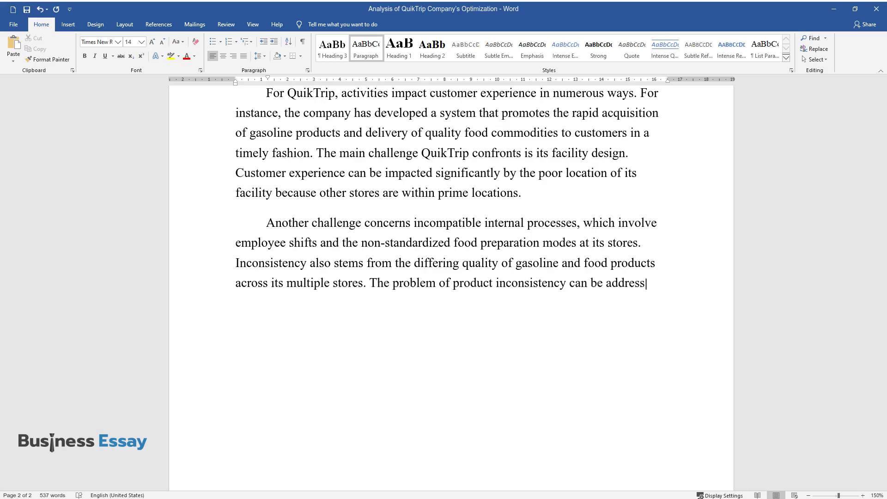
type("ed through open communicat")
type("ion and ")
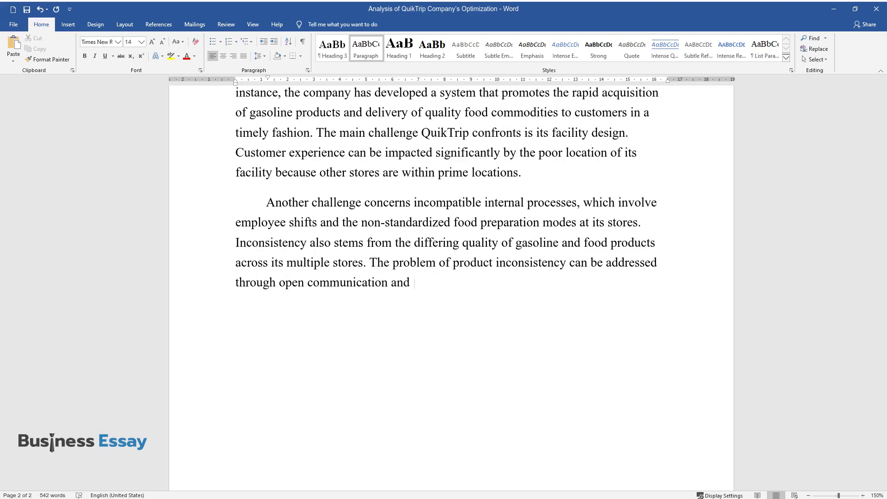
type("by ensuring common standards and p")
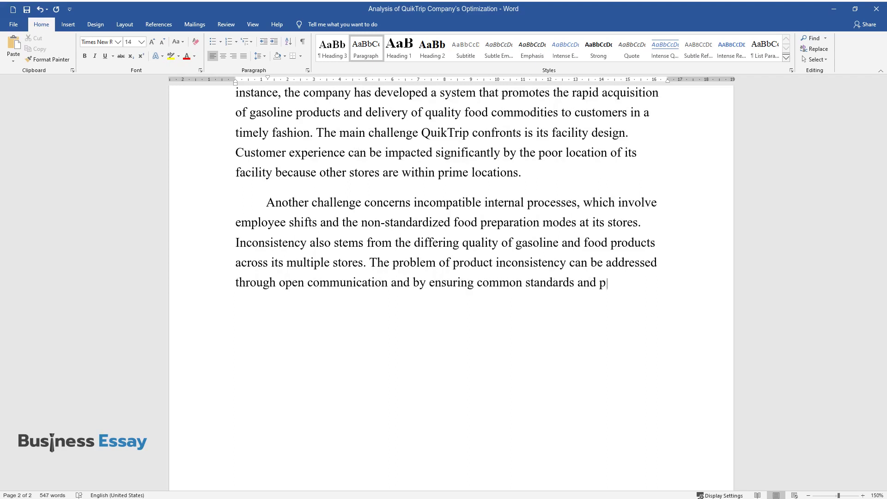
type("rocedures across all stores.")
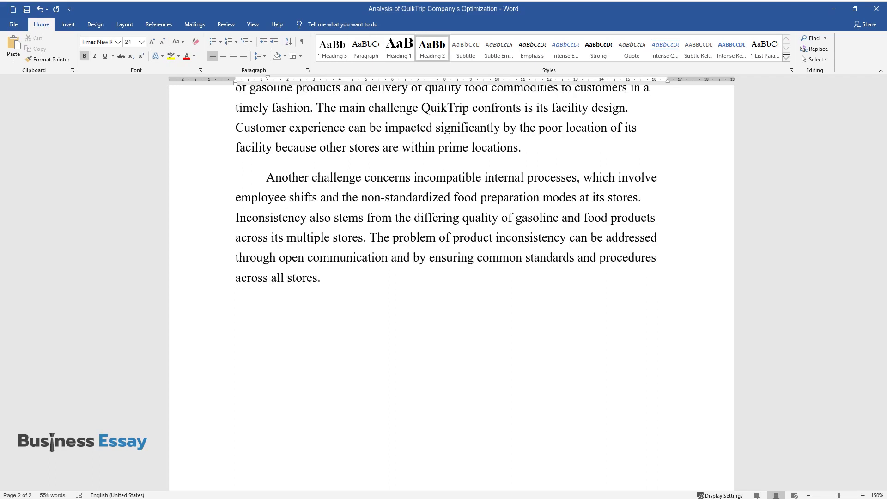
type("Value Chain and ")
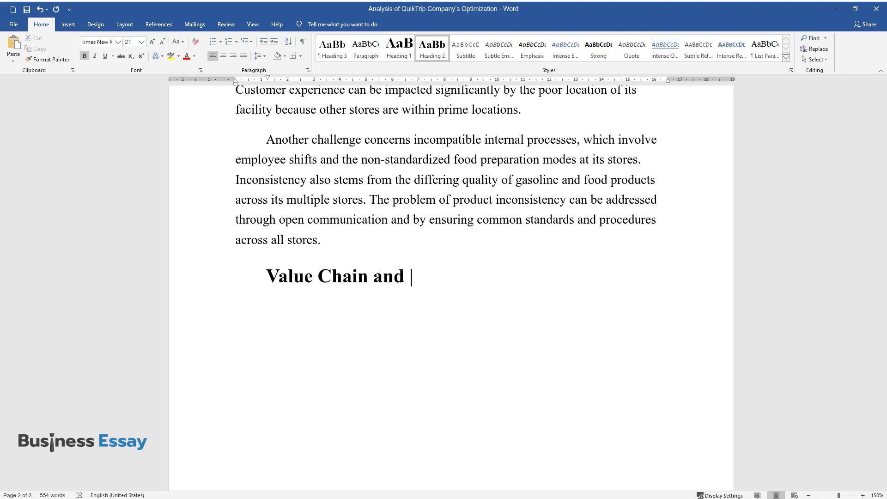
type("Its Effectiveness")
Step: Write the value-chain paragraph beginning 'QuikTrip's supply chain is the primary impetus', ending with timely delivery
key("Return")
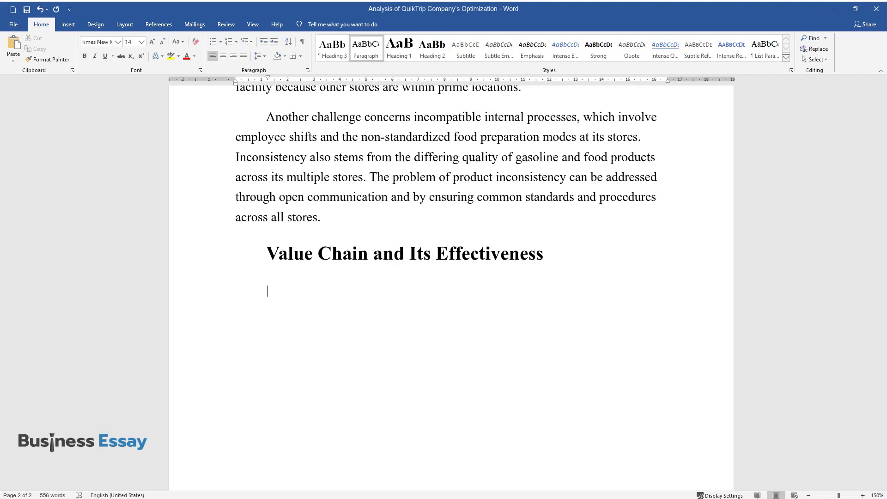
type("QuikTrip's supply chain i")
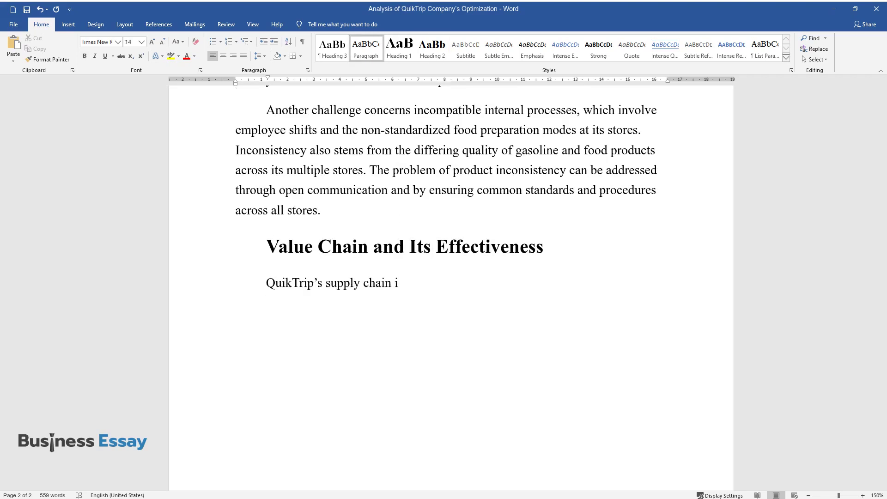
type("s the primary impetus for better s")
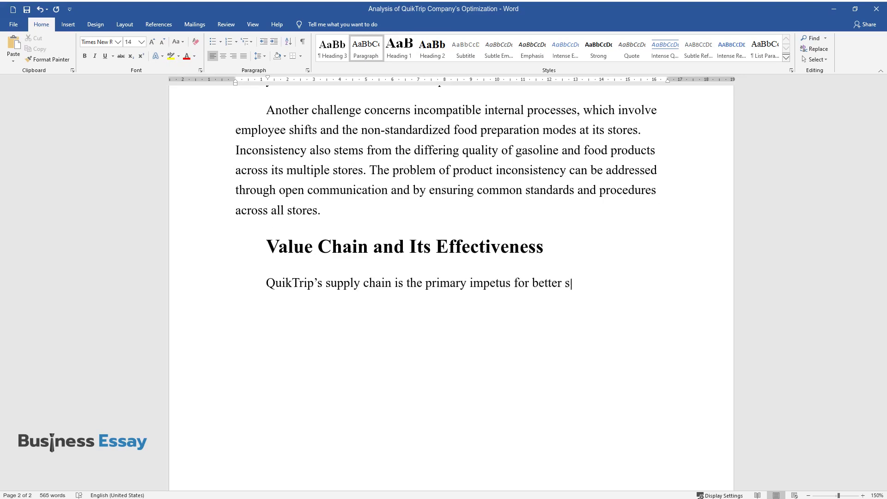
type("ervice delivery to consumers. Conv")
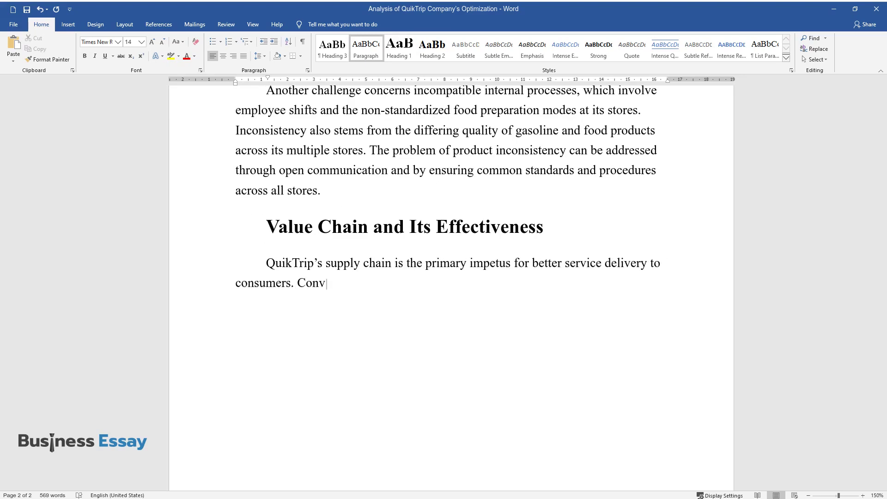
type("ersely, the value chain refers to ")
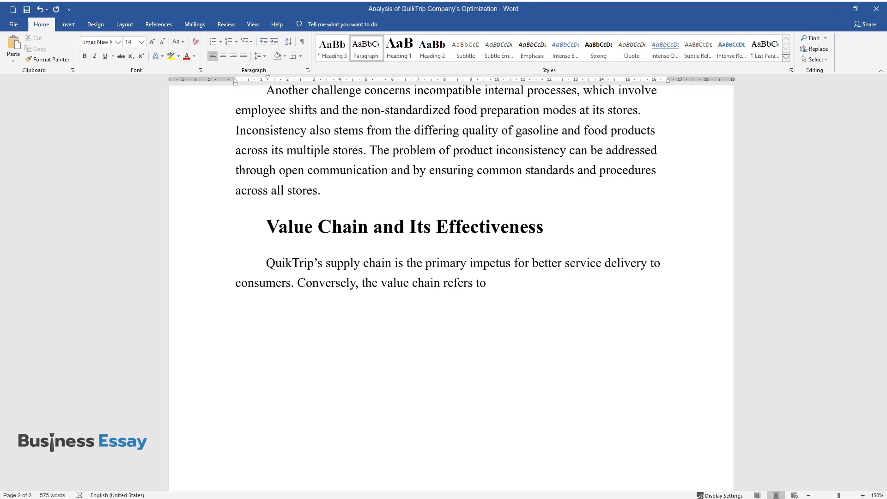
type("the design upon which a company receives a")
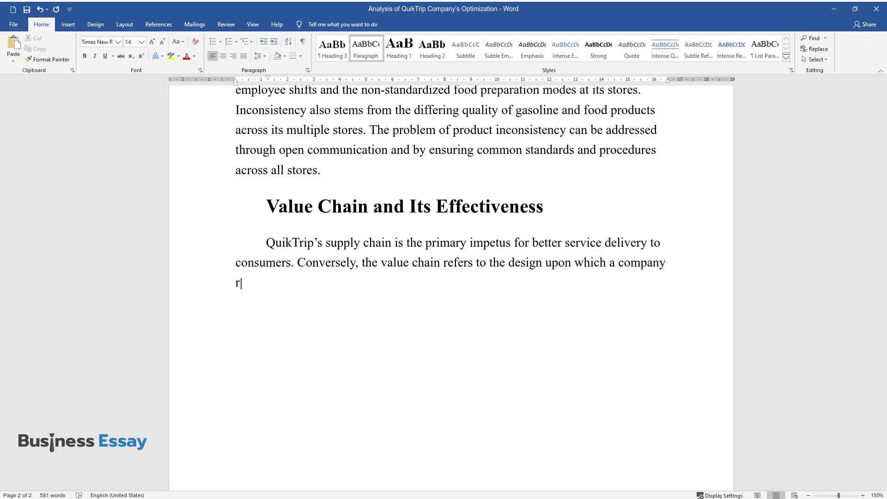
type("nd transforms raw materia")
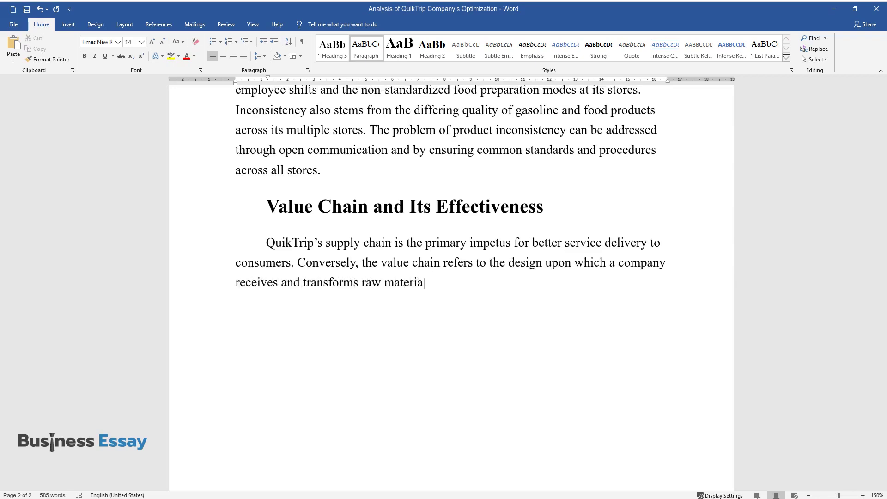
type("ls into products for sale to custo")
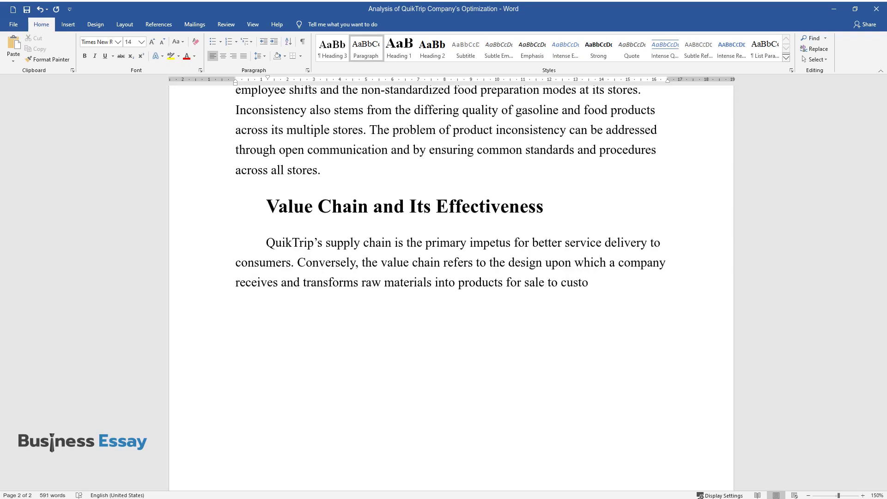
type("mers. The value chain incorporates informa")
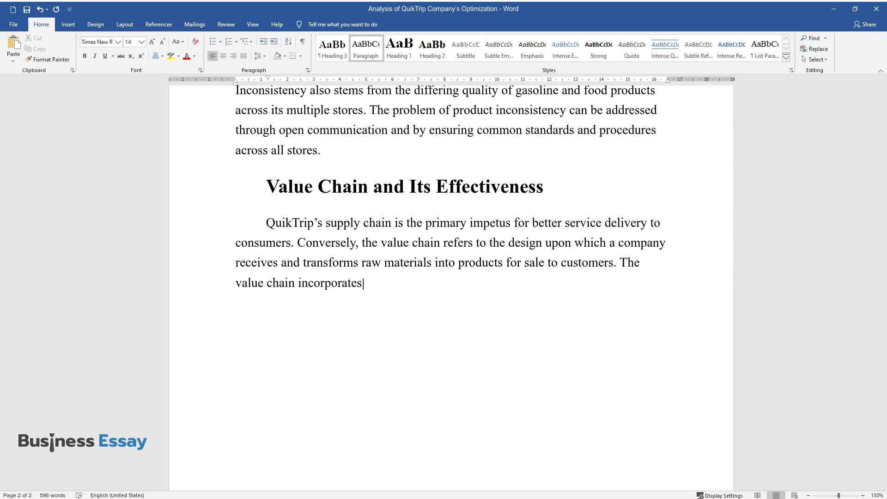
type("tion collected from custom")
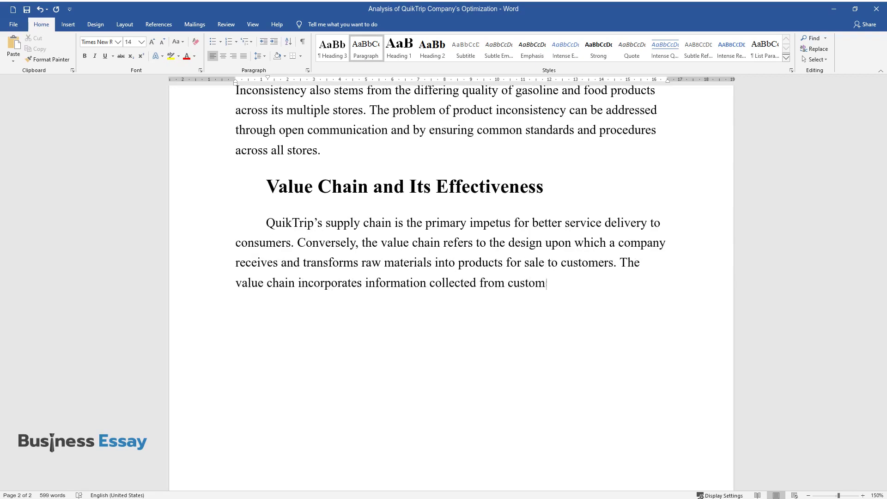
type("ers and the suppliers of its raw m")
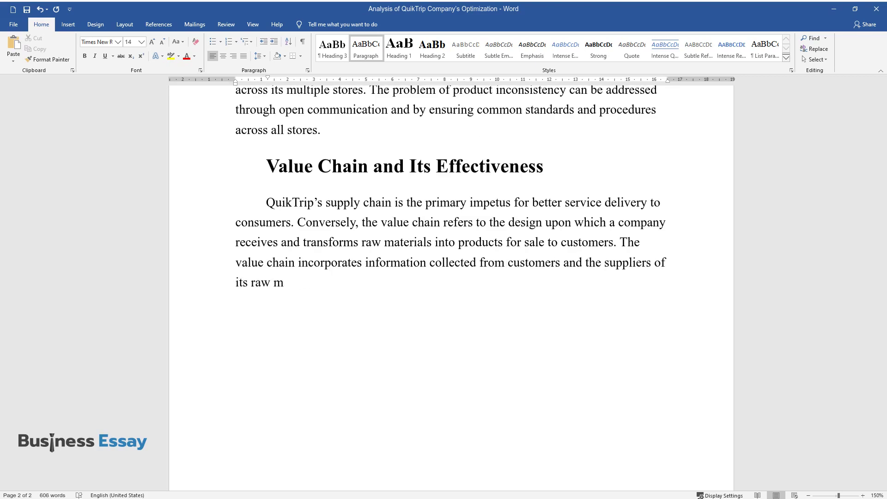
type("aterials for the company. Its valu")
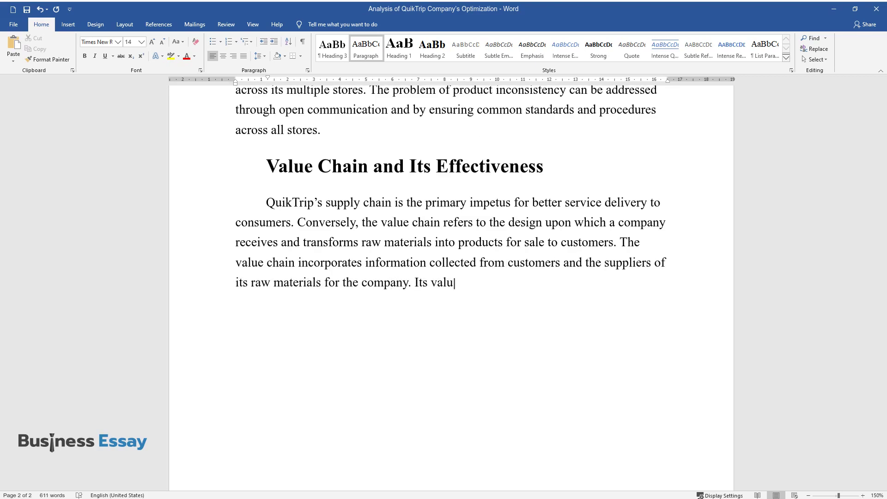
type("e chain is highly effective becaus")
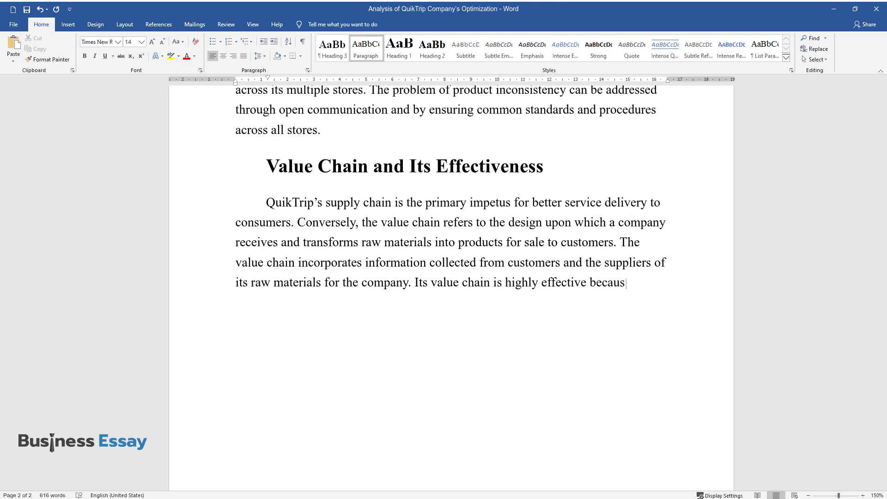
type("e the information gathered from cu")
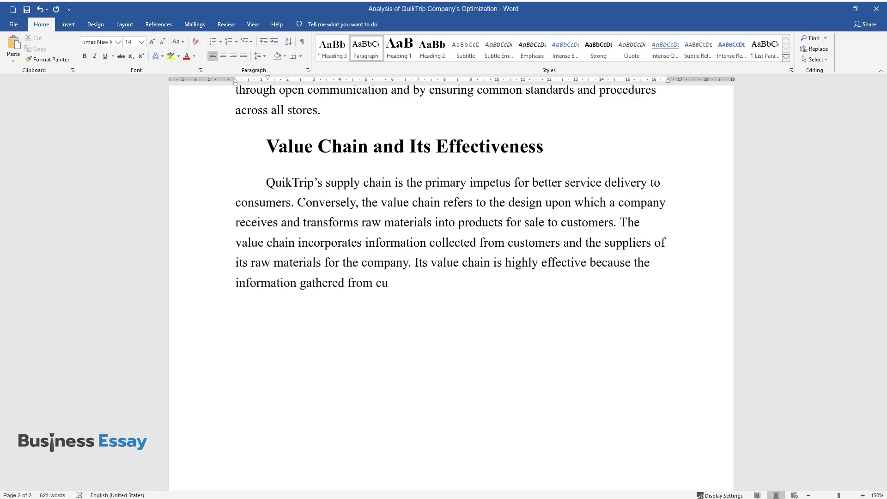
type("stomers is translated to suppliers")
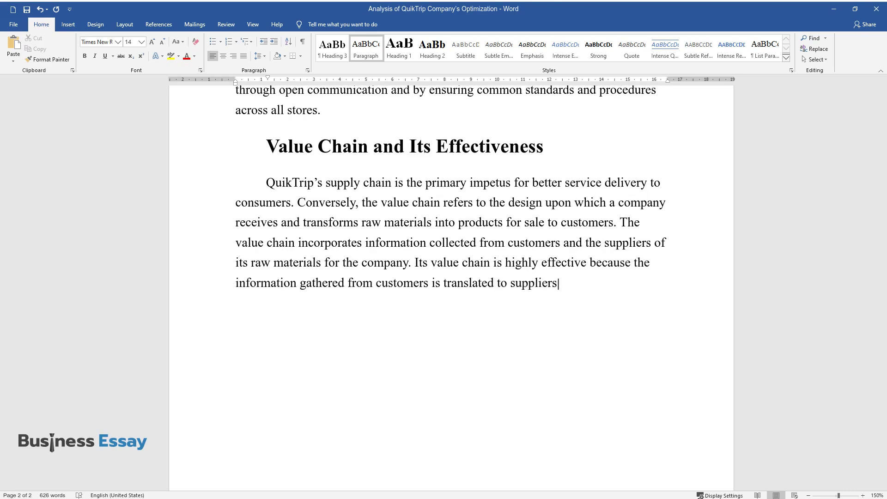
type(" and manufacturers. The informati")
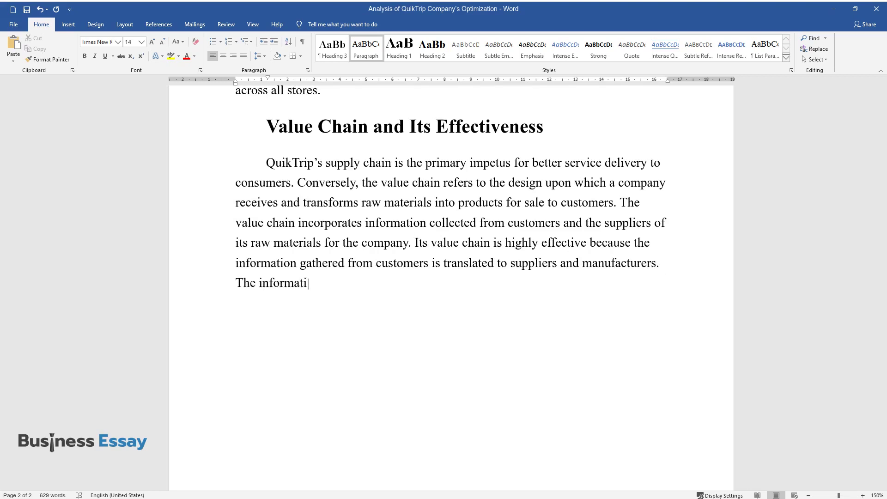
type("on is translated into customers’ n")
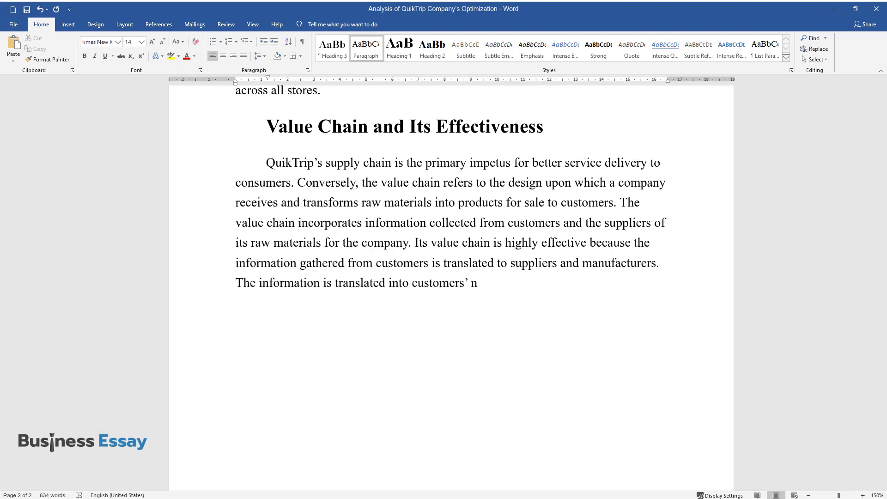
type("eeds and guides the production pro")
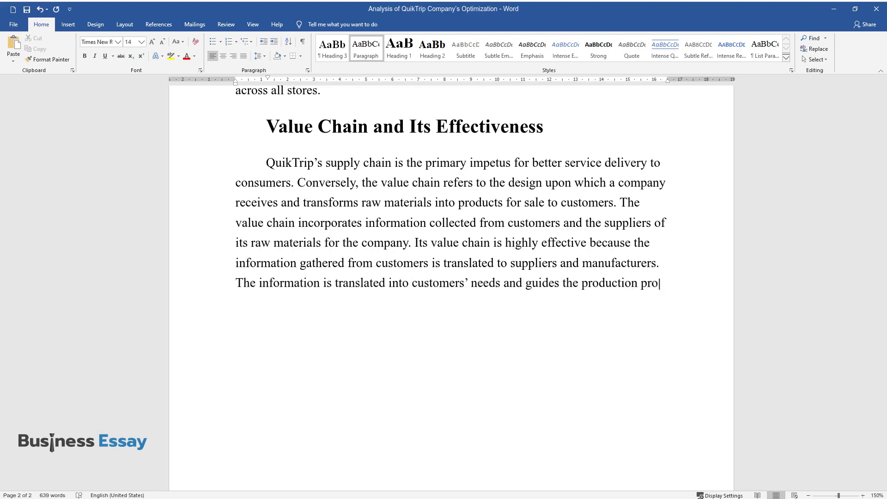
type("cess to ensure high customer satis")
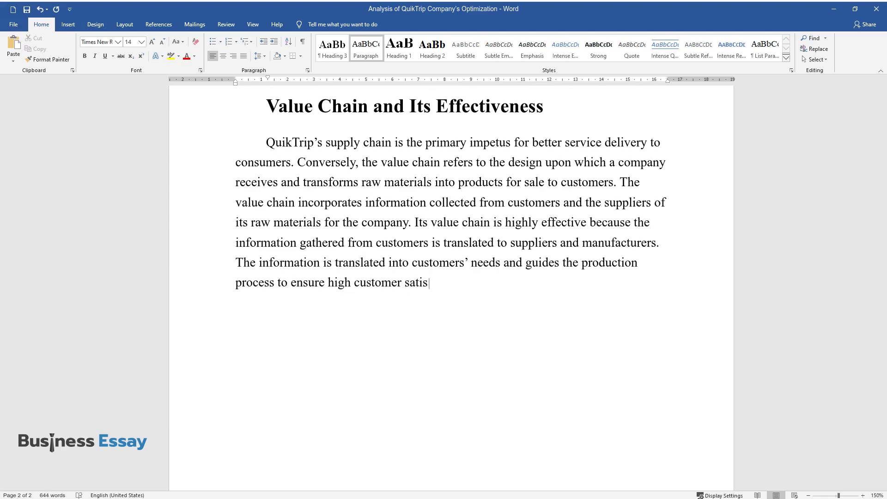
type("faction. As such, the production p")
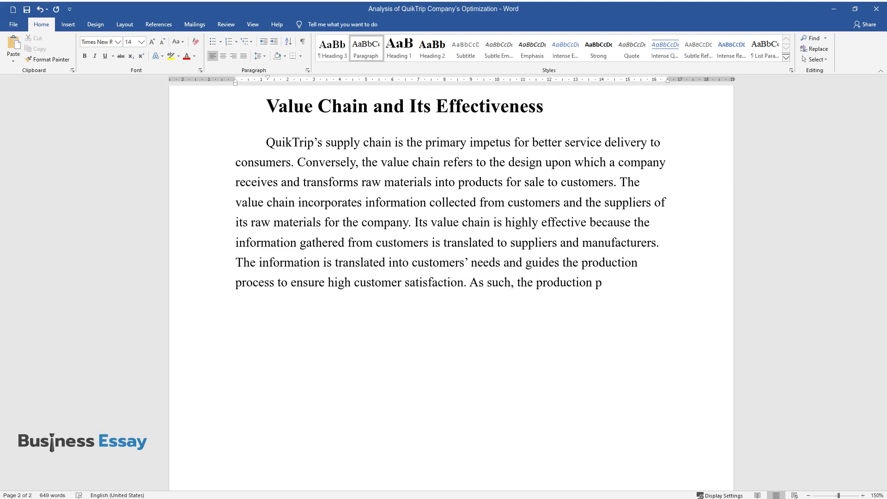
type("rocess is masked with the relevant")
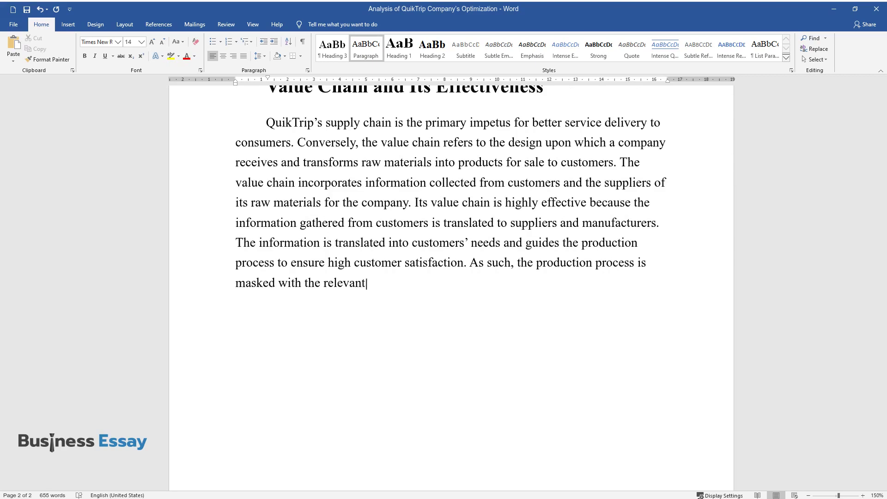
type(" insights into customer needs to e")
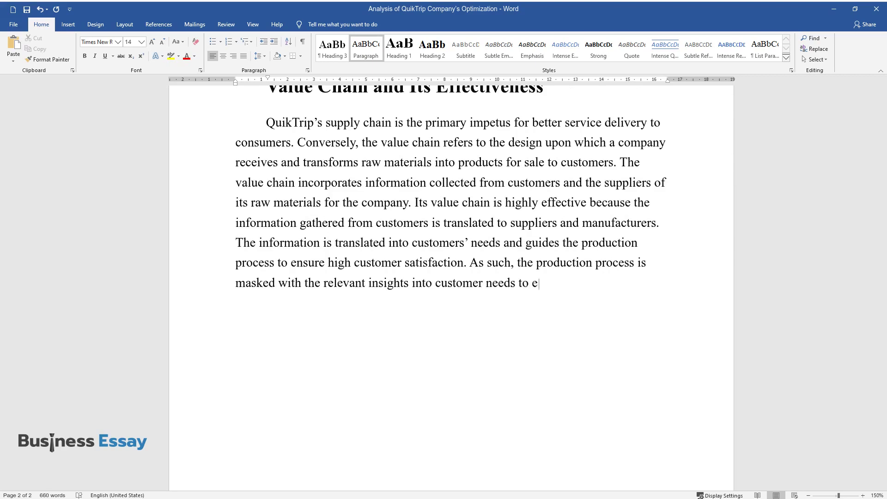
type("nsure quality products and timely delivery")
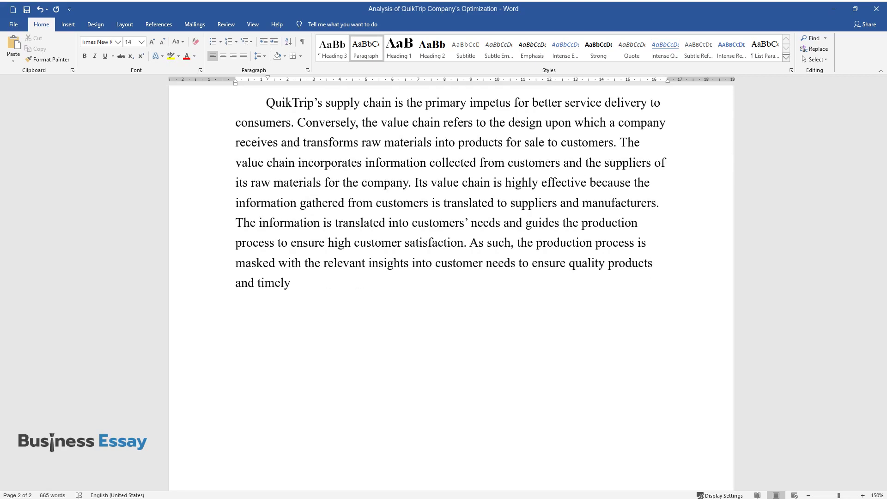
type(".")
key("Return")
Step: Add the 'QuikTrip's Performance Metrics' heading and a paragraph listing metrics through productivity and service quality
type("QuikT")
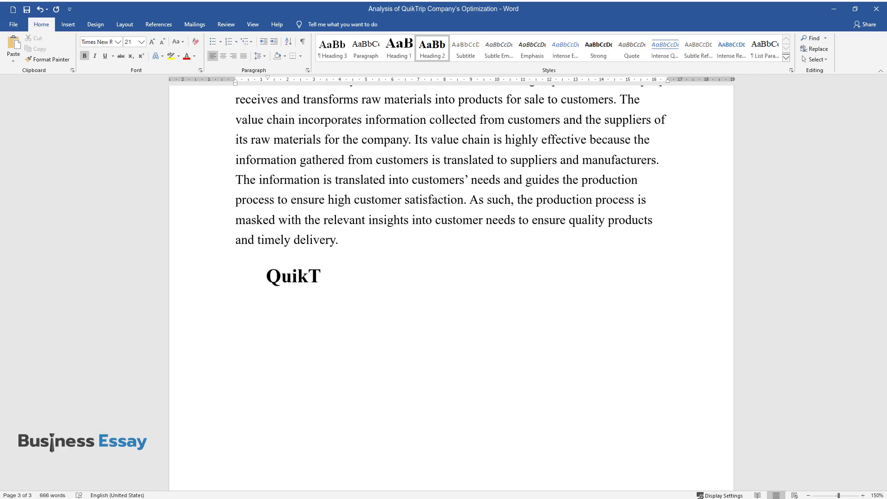
type("rip's Performance Metrics")
key("Return")
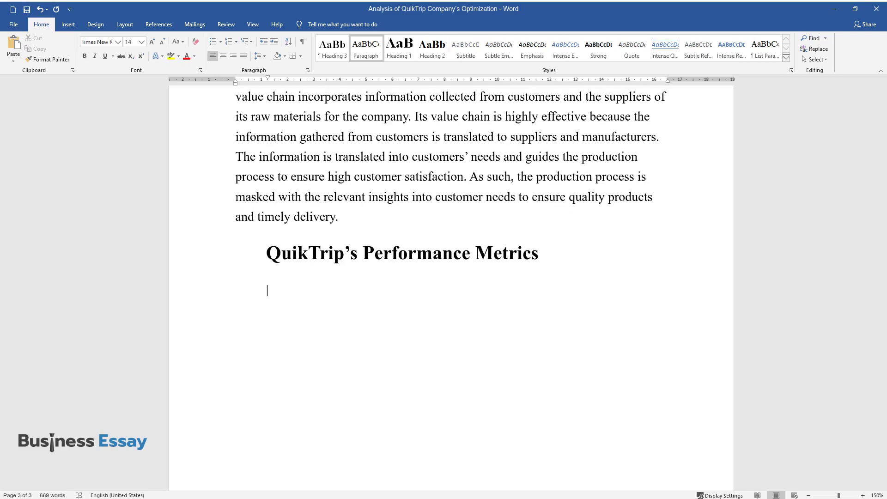
type("There are numero")
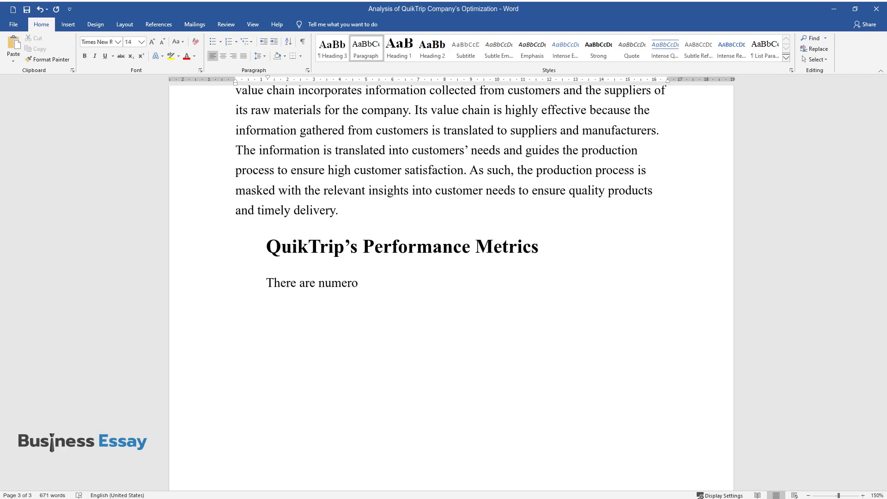
type("us performance metrics that Qui")
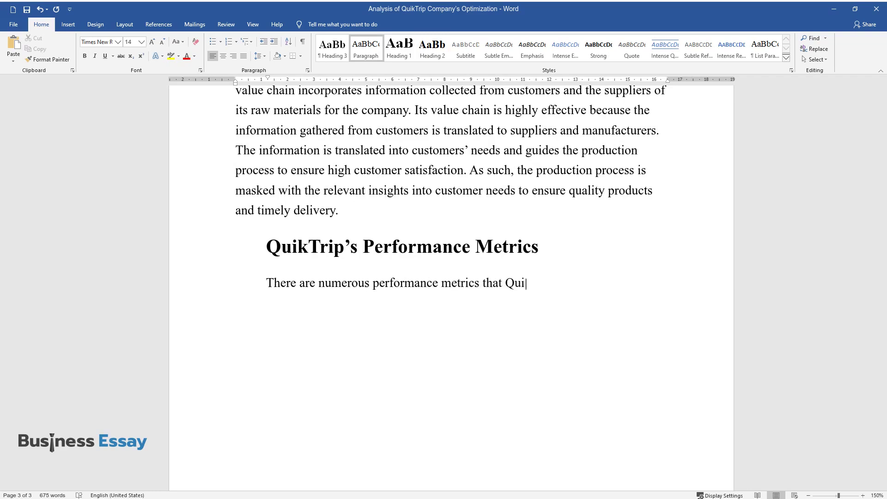
type("kTrip can use to assess service")
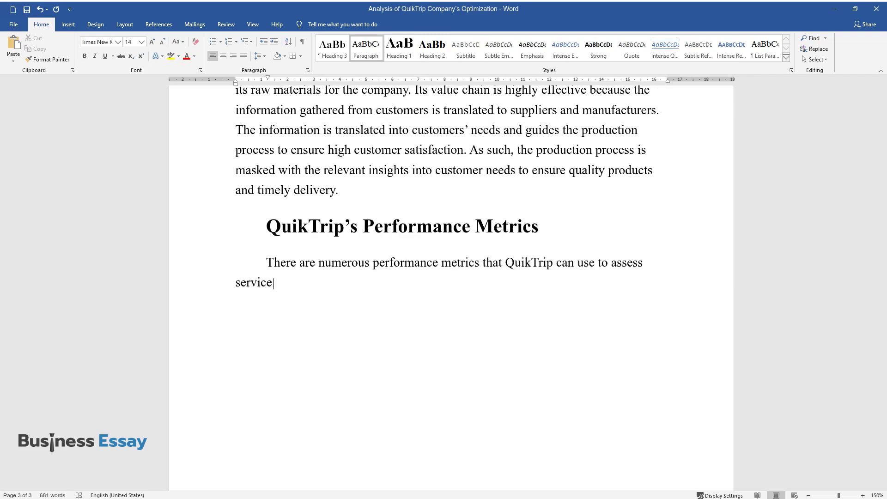
type(" delivery system design. These")
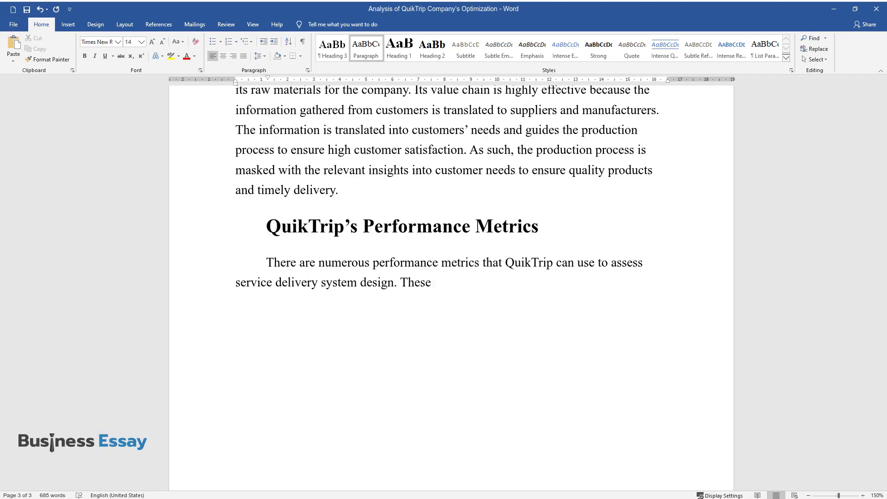
type(" tools include business perform")
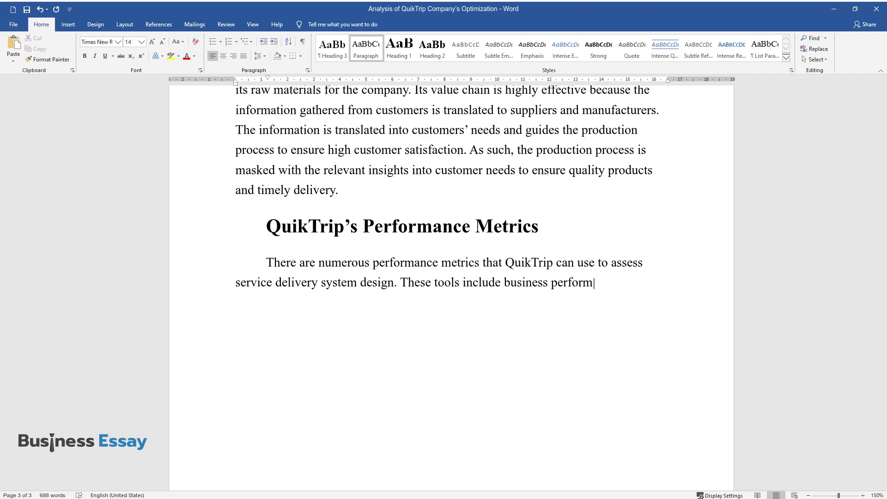
type("ance, altruism, price, customer")
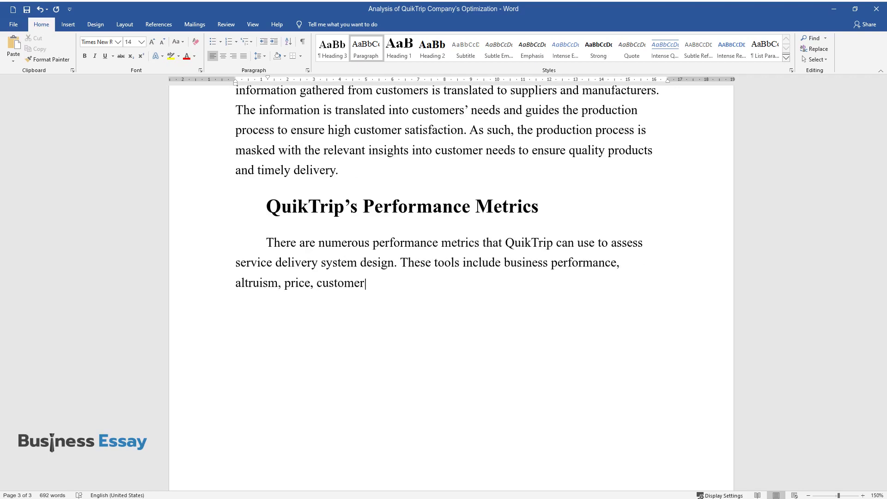
type(" satisfaction, customer growth,")
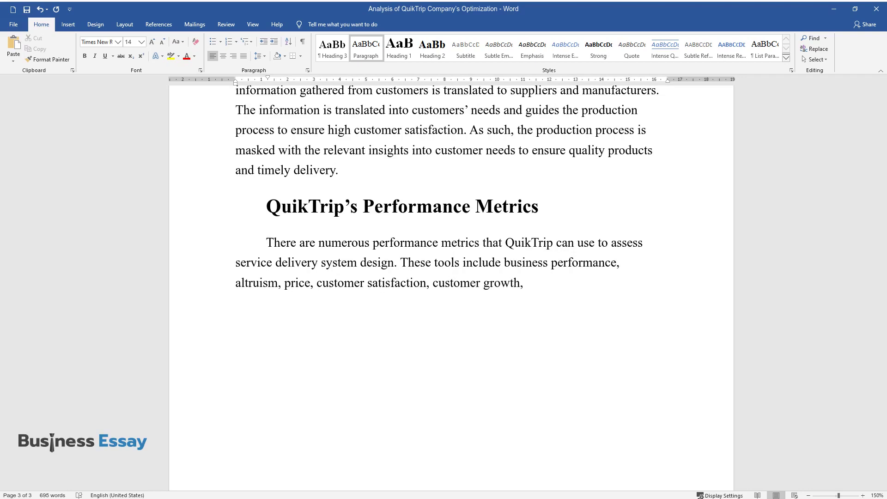
type(" organizational productivity, ")
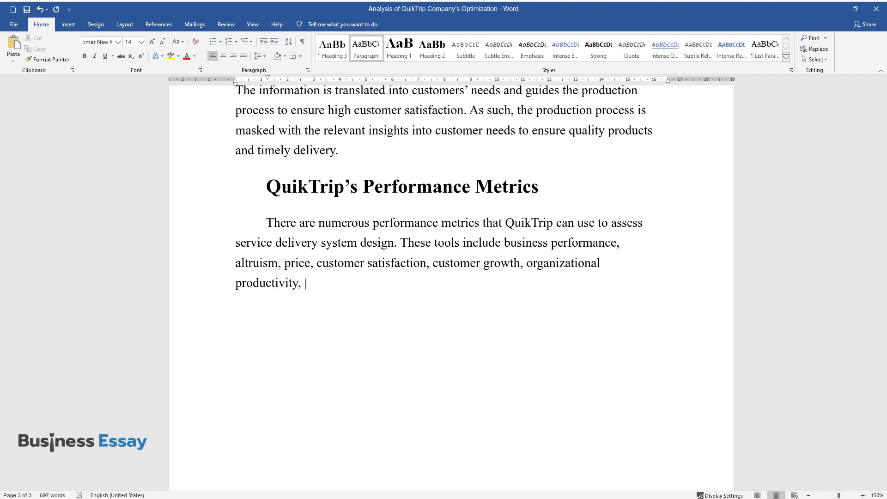
type("and service quality.")
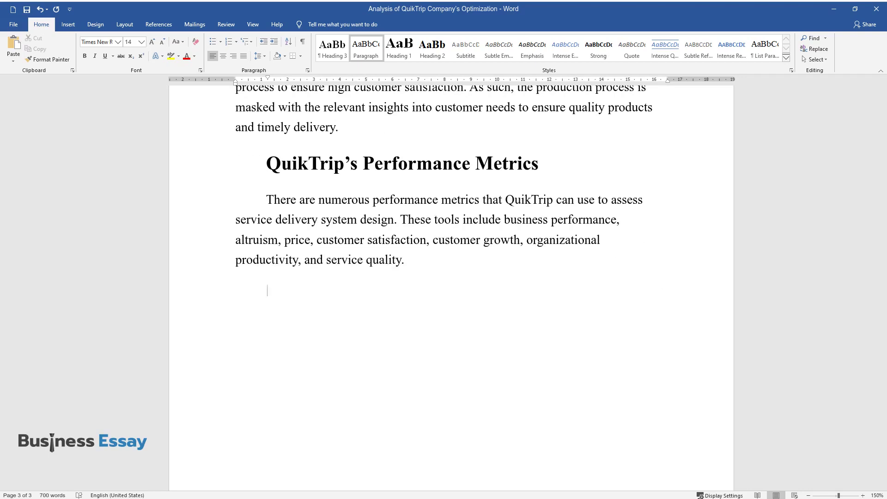
type("Service quality and custom")
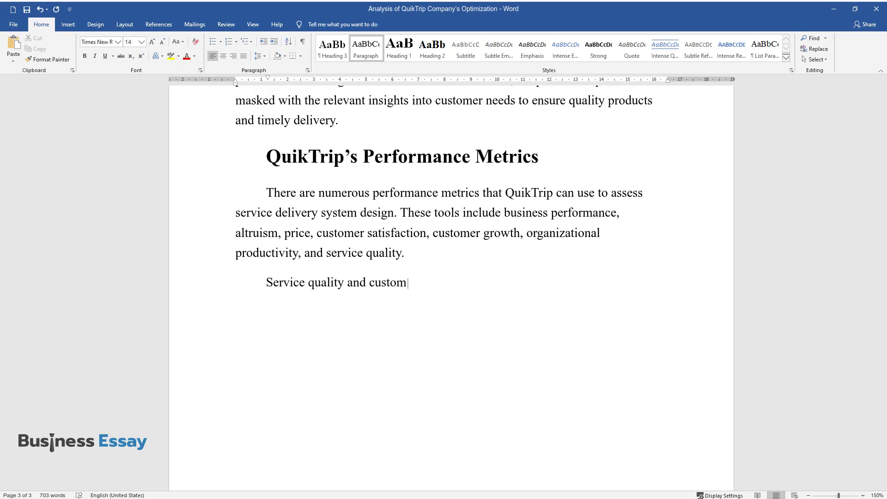
type("er growth are some of the easily ac")
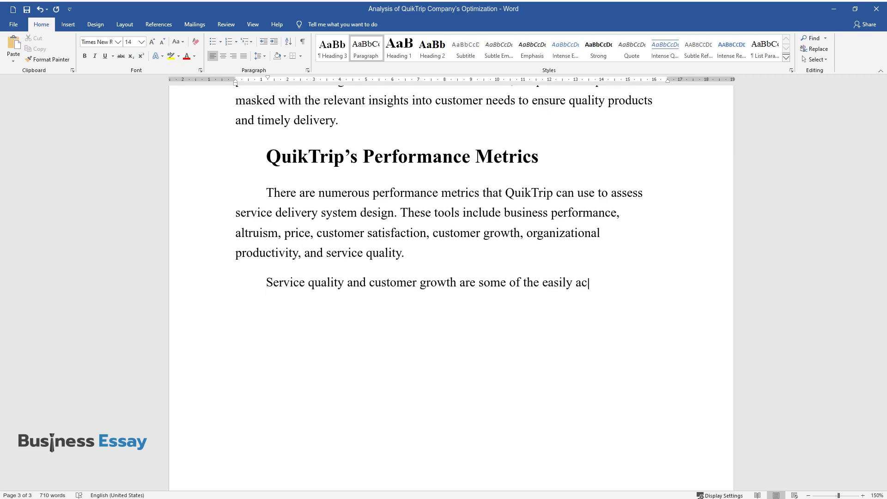
type("cessible measurements to QuikTrip.")
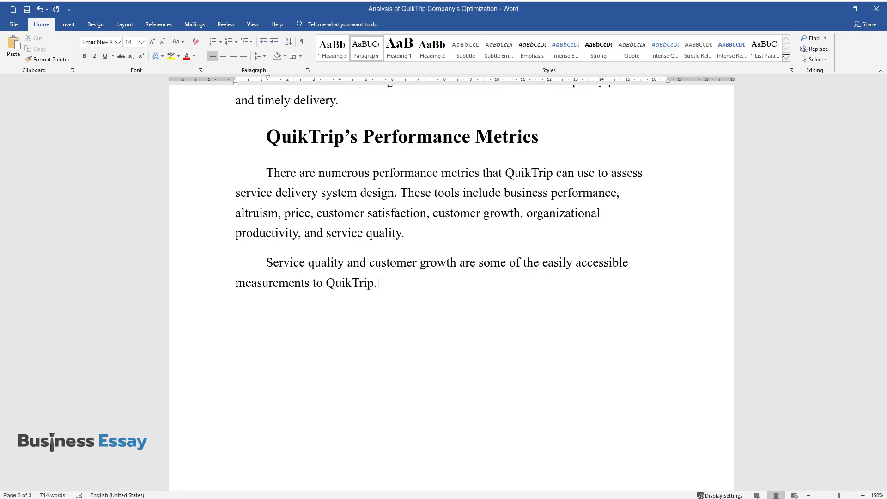
type(" The former is a crucial metric bec")
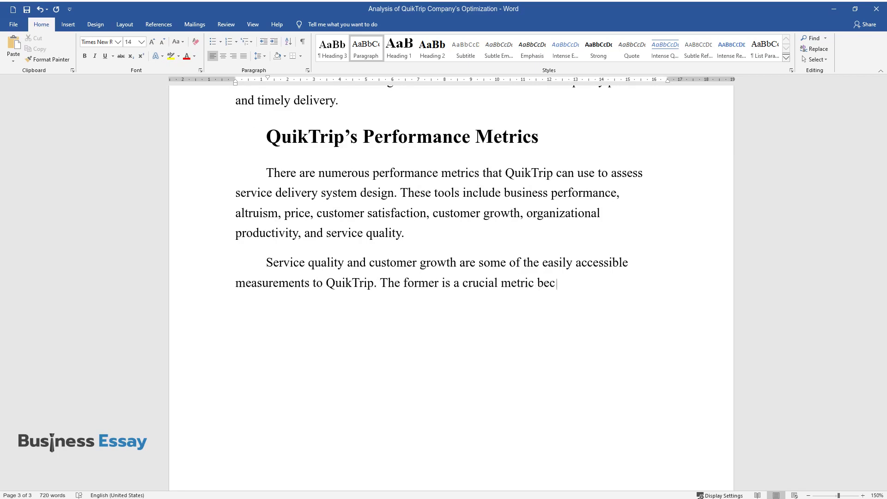
type("ause the return of a satisfied cus")
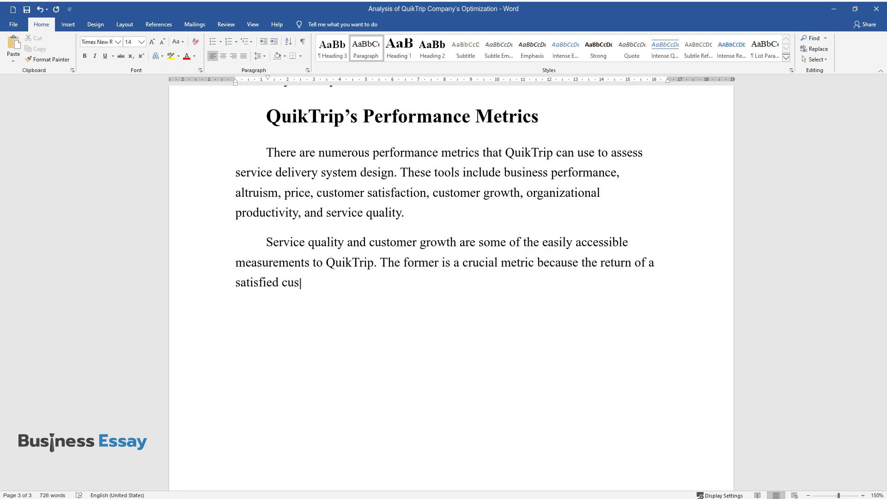
type("tomer, coupled with the retention o")
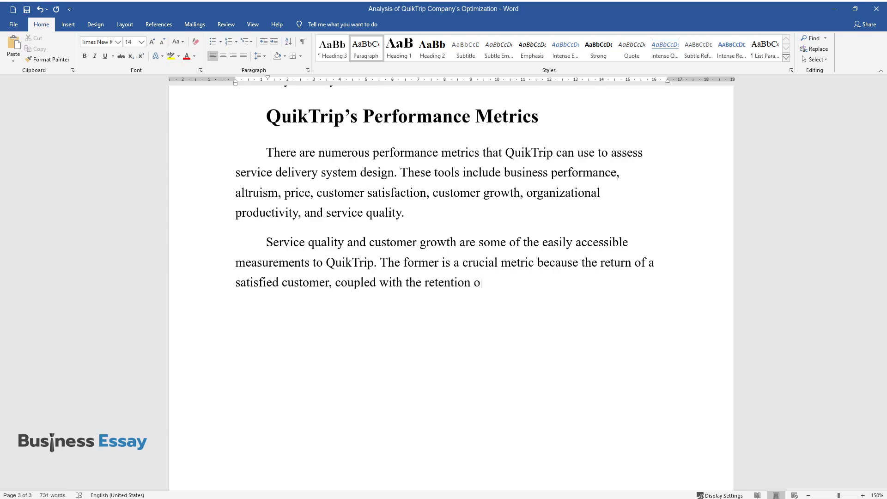
type("cal to su")
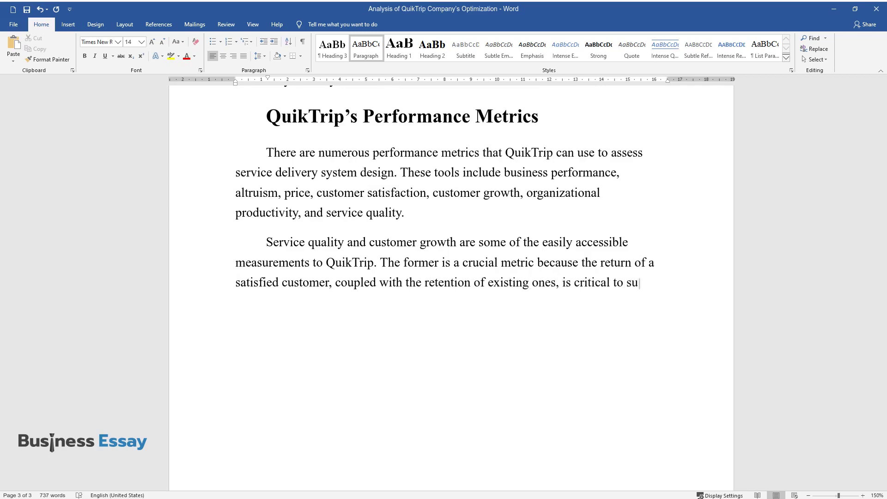
type("staining the success of the compan")
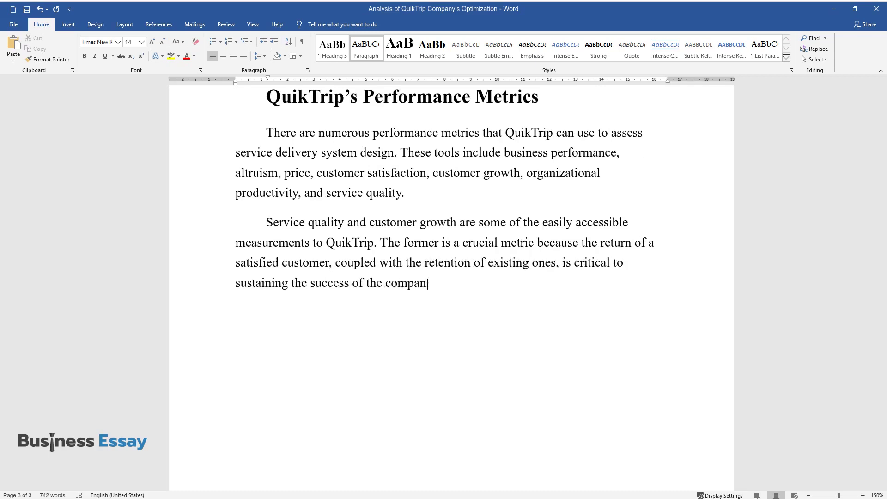
type("y in a highly competitive company. ")
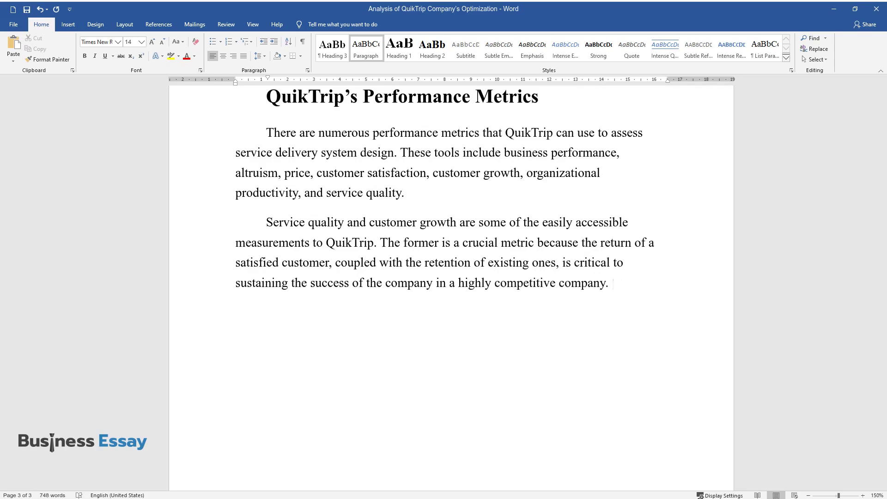
type("Equally vital is service quality, ")
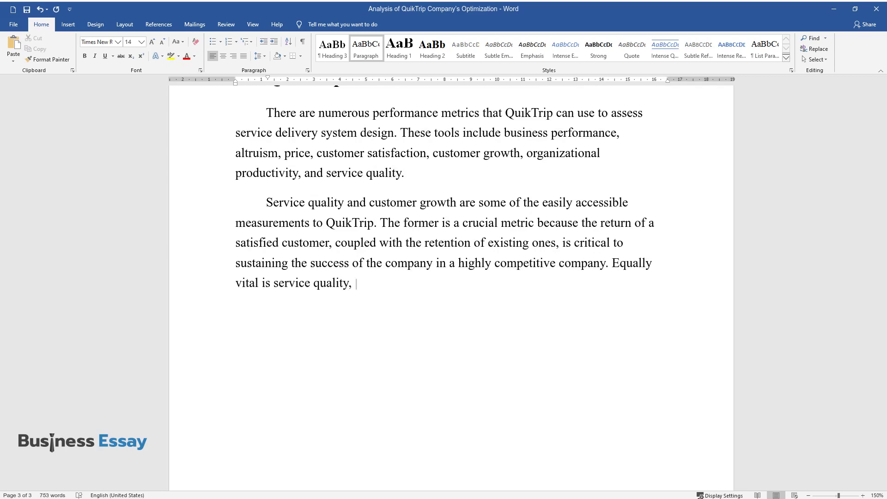
type("as a performance metric, for servic")
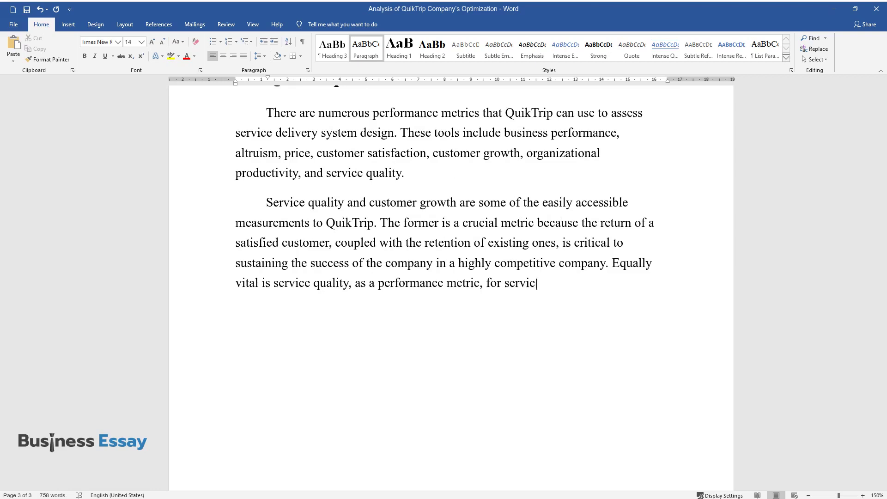
type("e delivery design. QuikTrip's central strategy is pr")
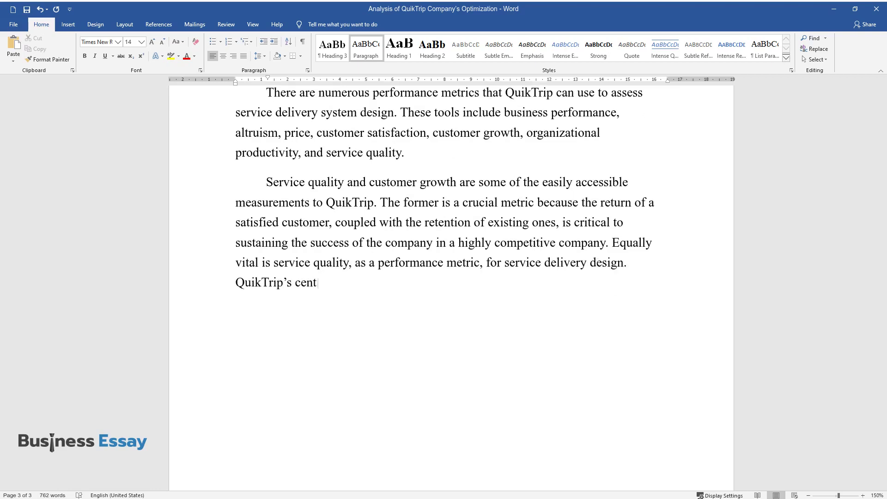
type("oviding high-qual")
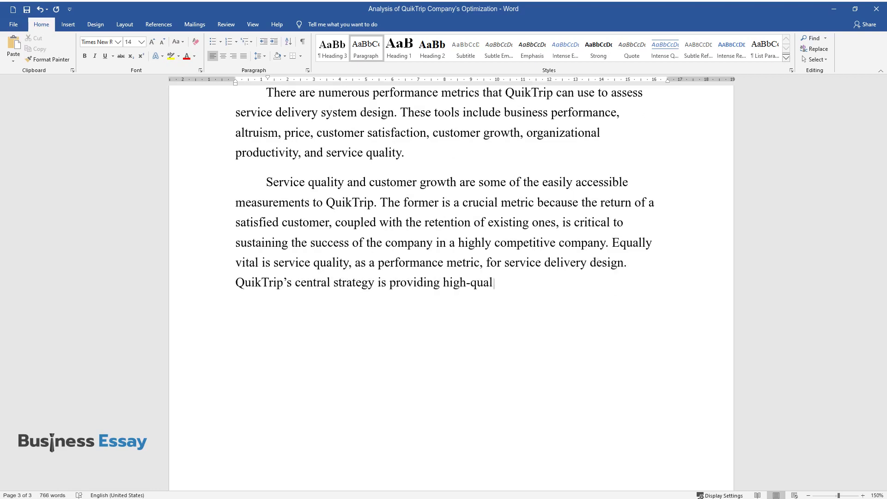
type("ity products to its customers, and")
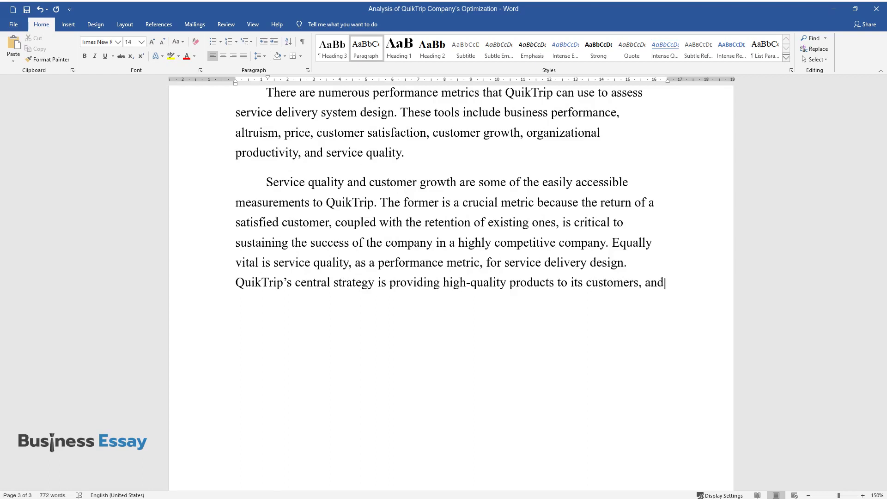
type(" when its products' quality is compromised, the comp")
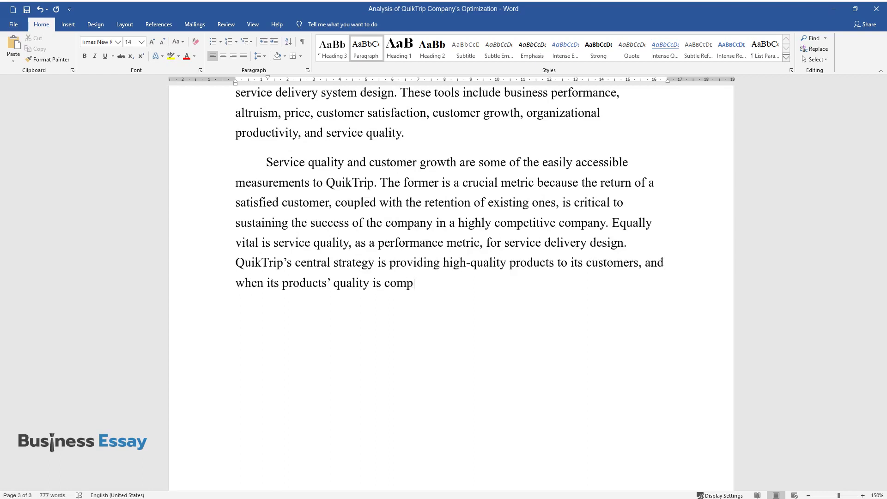
type("any's returns will be highly impacted.")
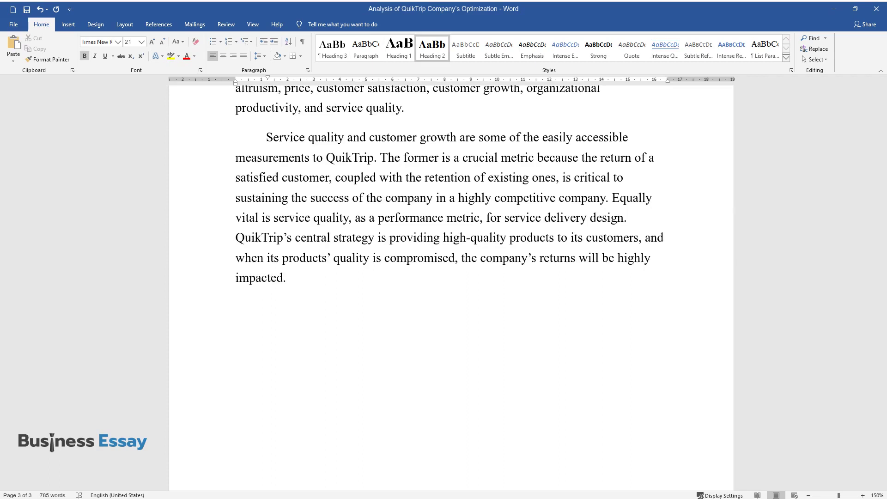
type("Technologies and the Ef")
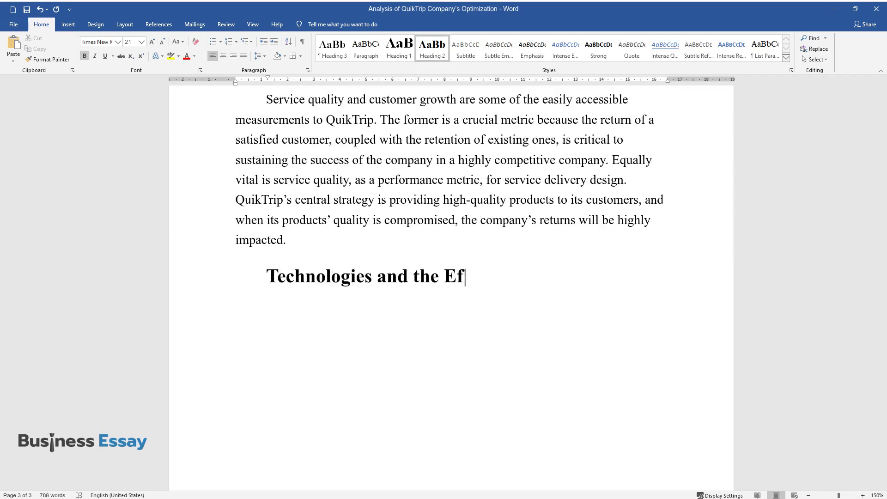
type("fect on Value Chain")
Step: Write a paragraph on QuikTrip's service technologies, ending with the CRM system matching customer and producer needs to ensure quality
key("Return")
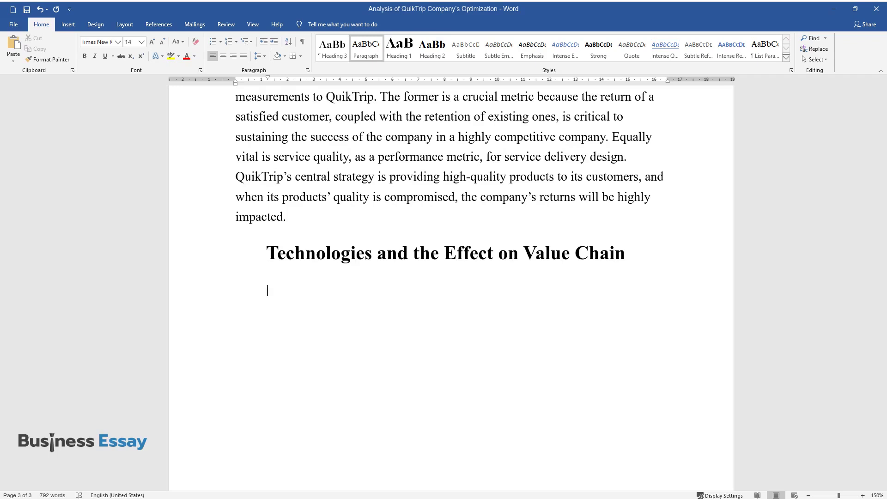
type("QuikTrip service operat")
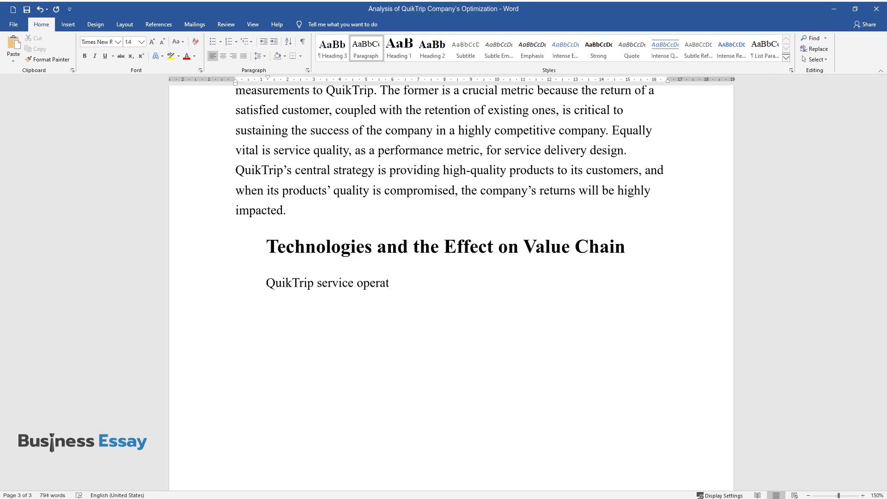
type("ions incorporate different classes")
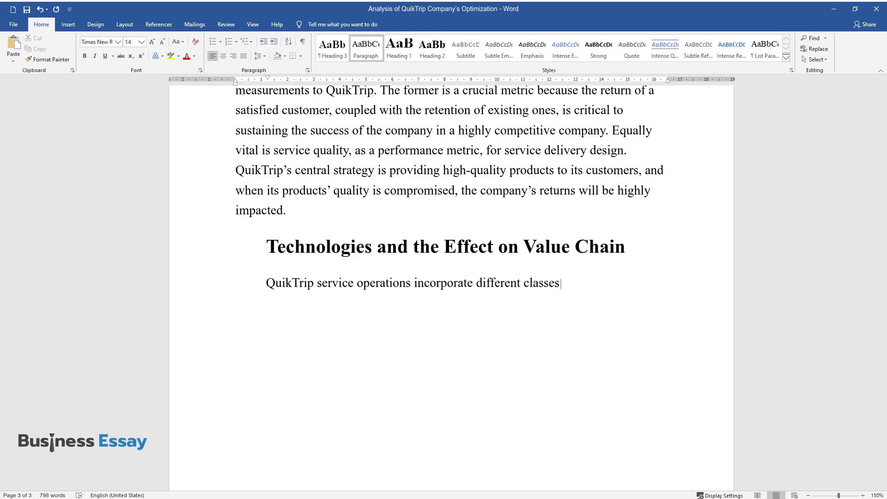
type(" of technologies. For purposes of ")
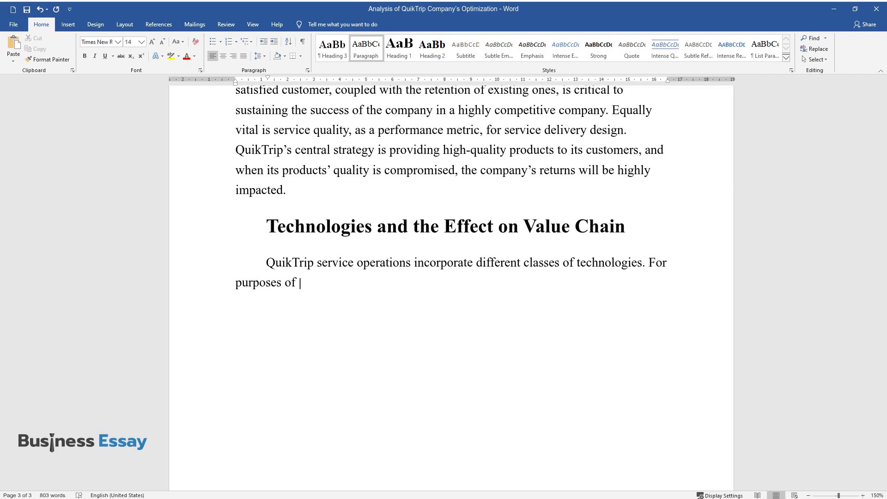
type("delivering efficient and convenien")
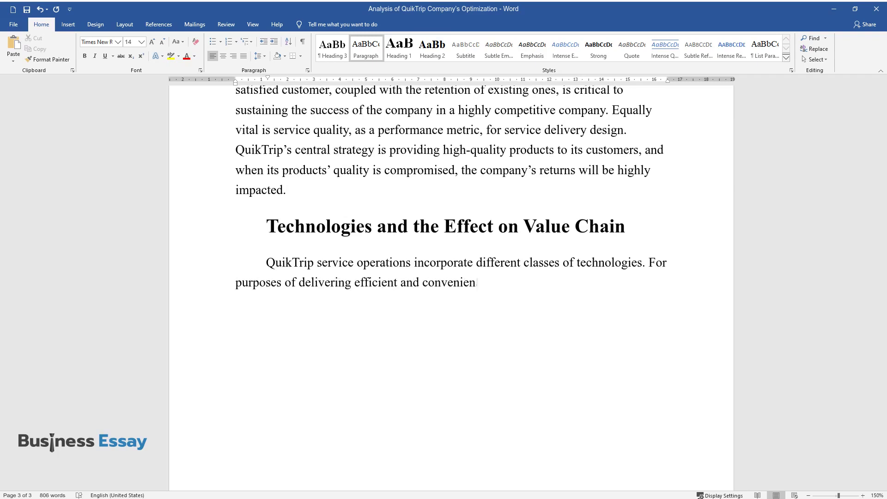
type("t services, the company will need ")
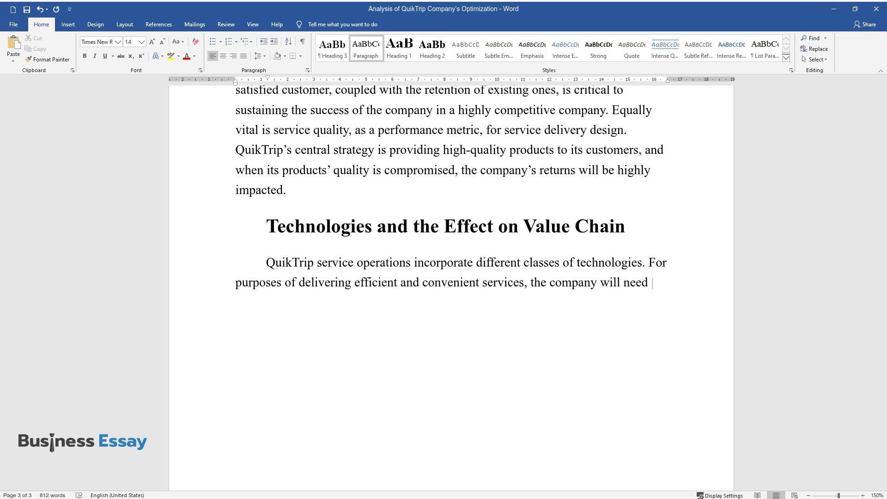
type("to deploy reliable technology toge")
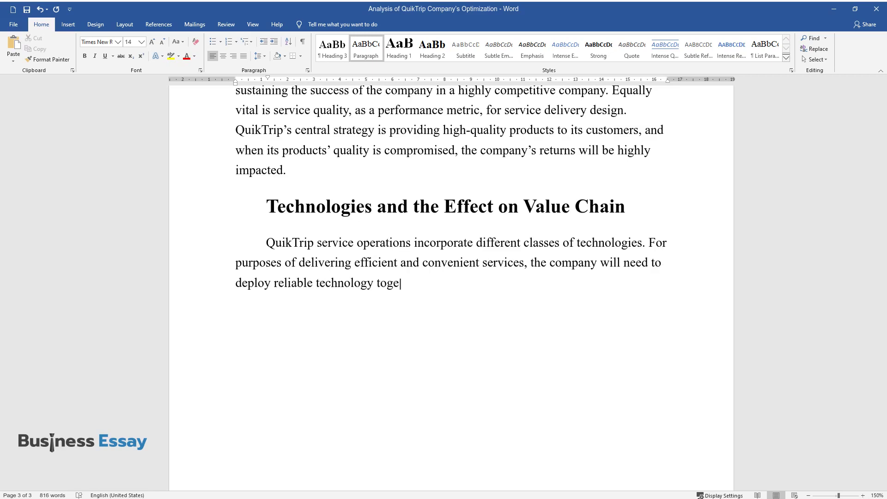
type("ther with an error-free support sy")
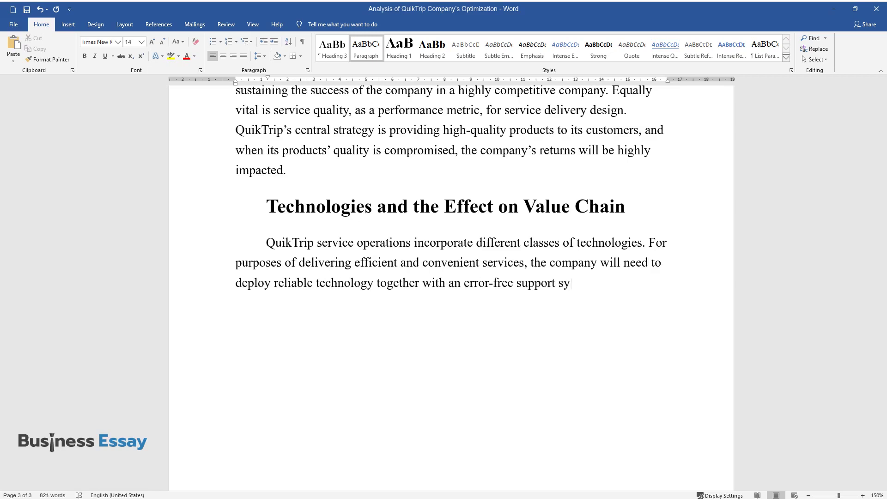
type("stem. It employs multiple technolo")
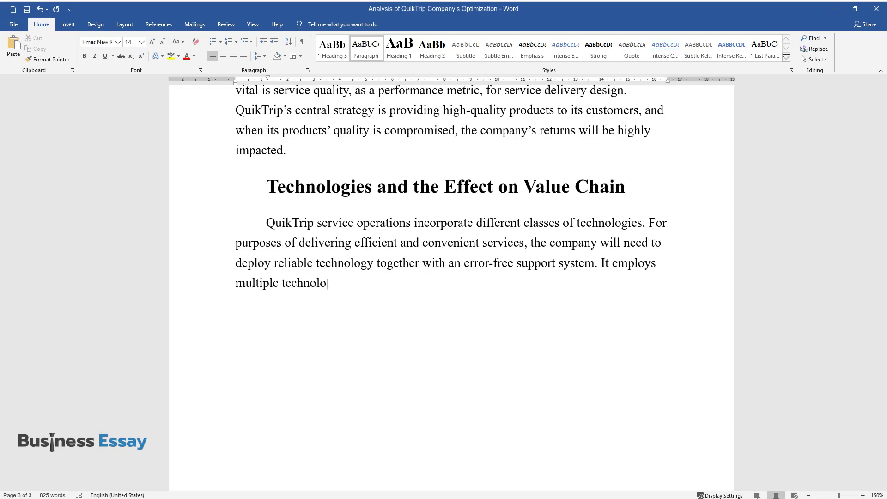
type("gies to achieve customers' qualit")
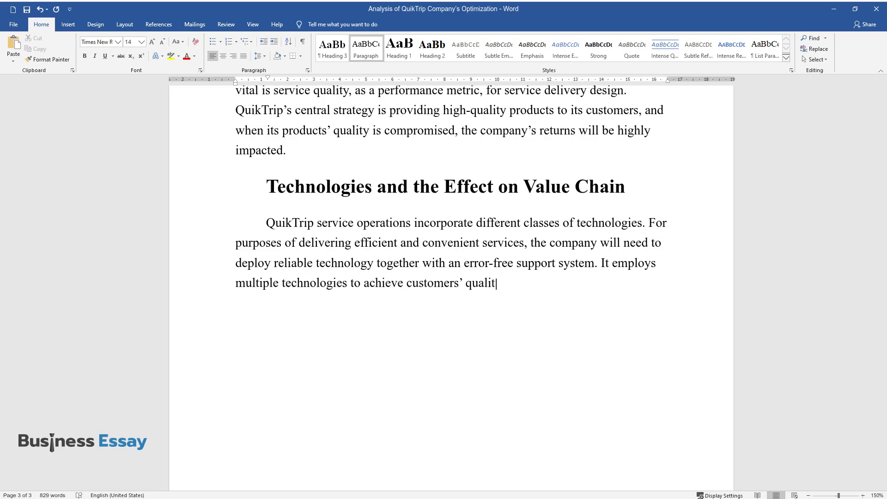
type("y expectations, including clean ga")
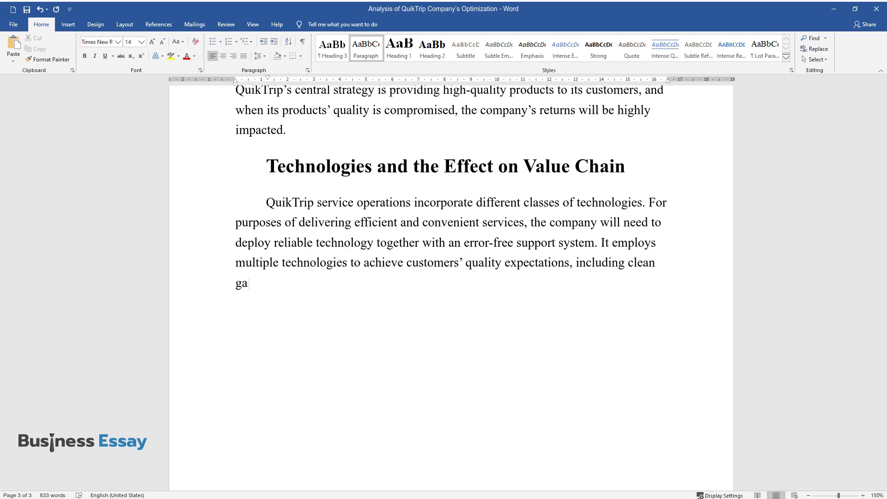
type("soline and fresh food commodities.")
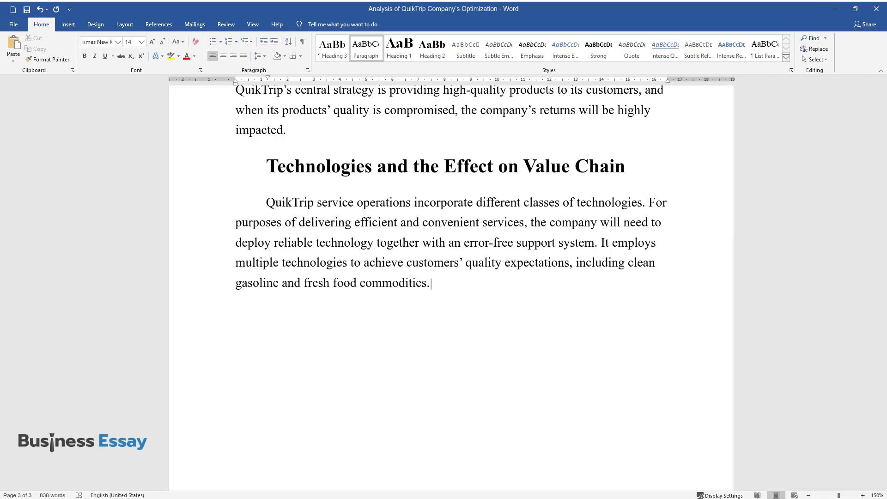
type(" The company has a customer relati")
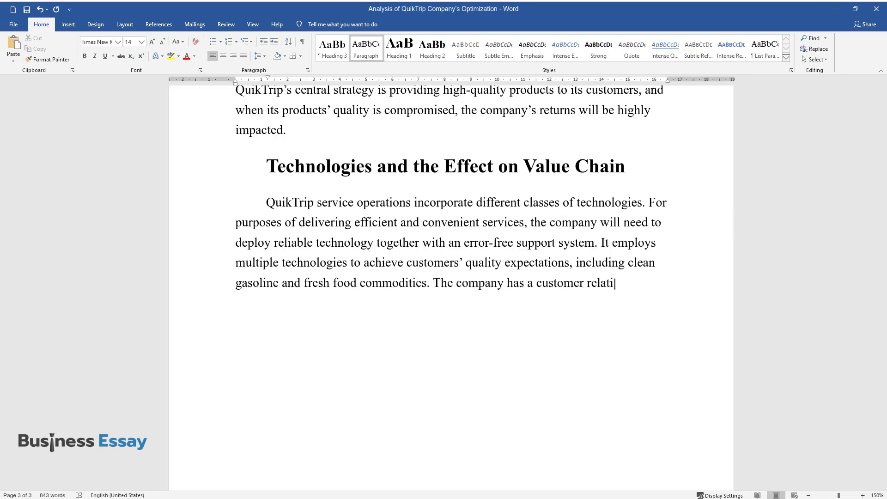
type("onship management system that alig")
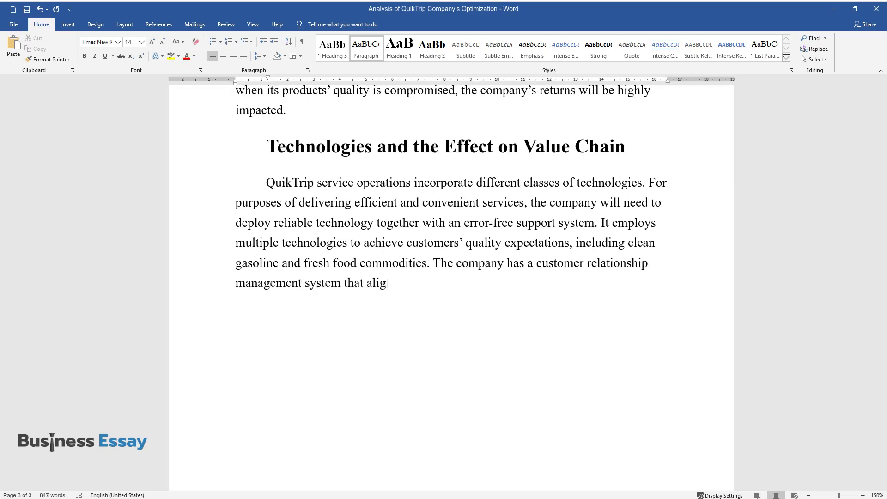
type("ns the needs of customers with th")
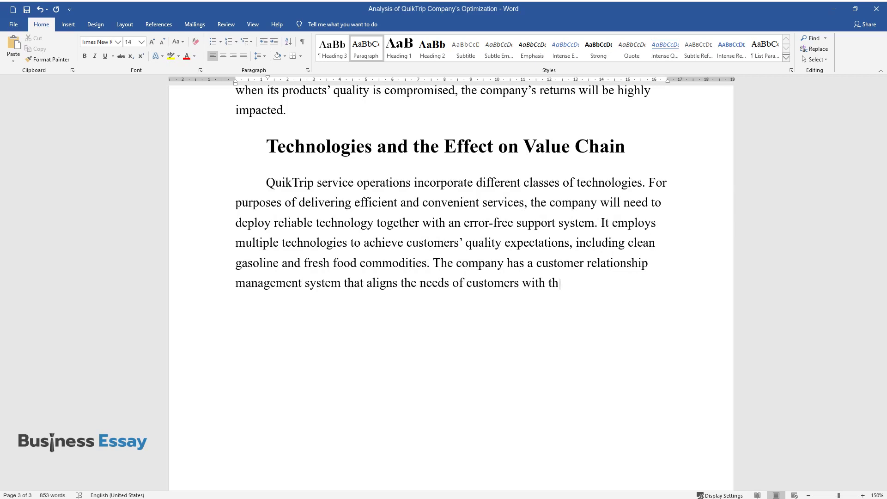
type("ose of producers to ensure quality.")
Step: Write a paragraph on point-of-sale software, just-in-time staffing and equipment at food stores and gasoline stations
key("Return")
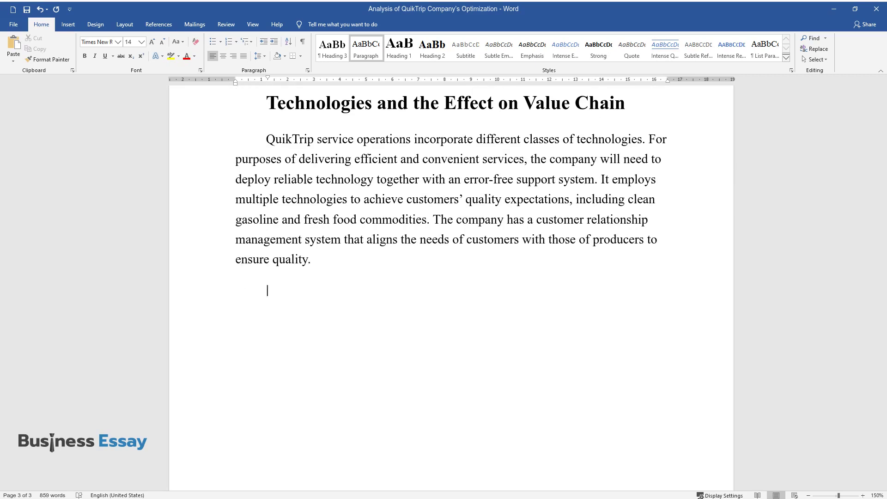
type("The point-of-sale ")
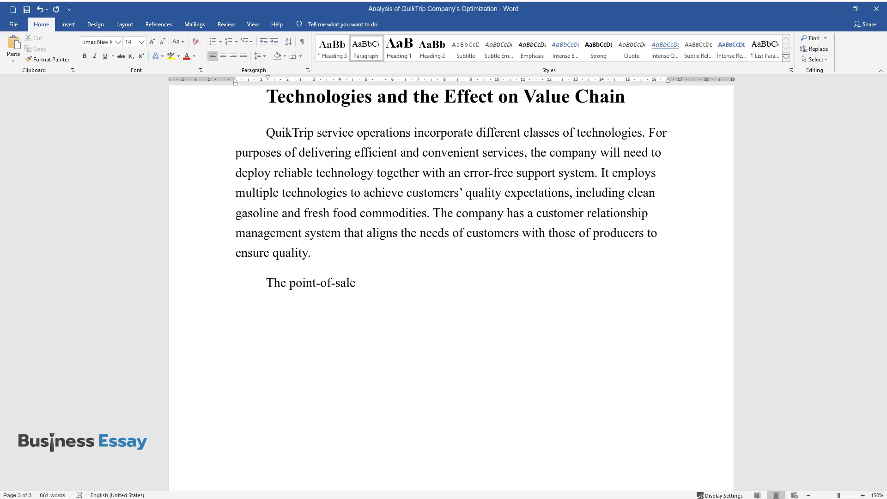
type("software collates information fro")
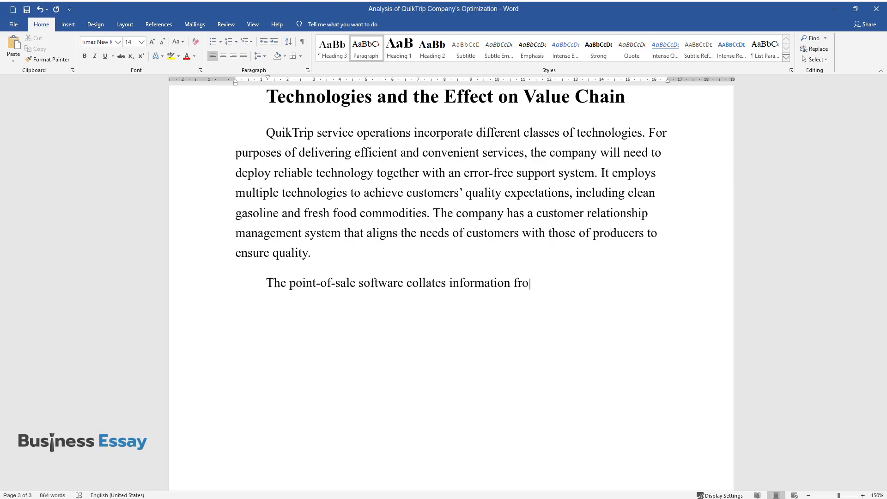
type("m customers and shares it with its employe")
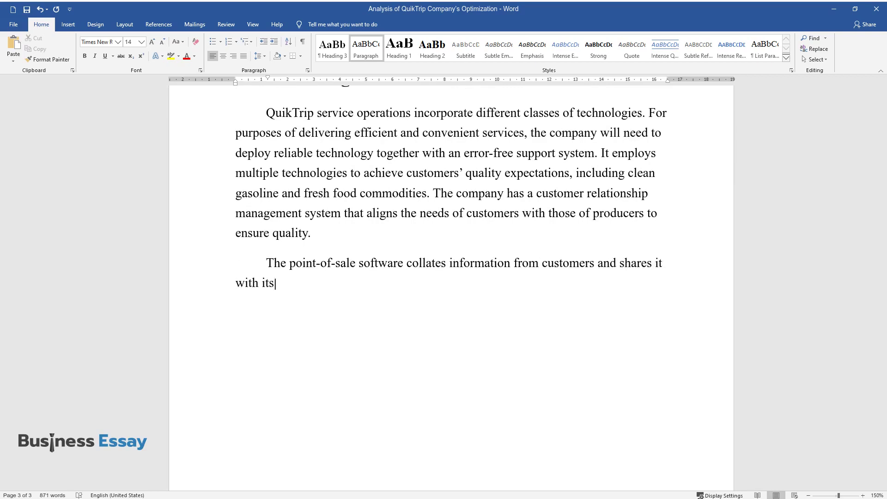
type("es to support target marke")
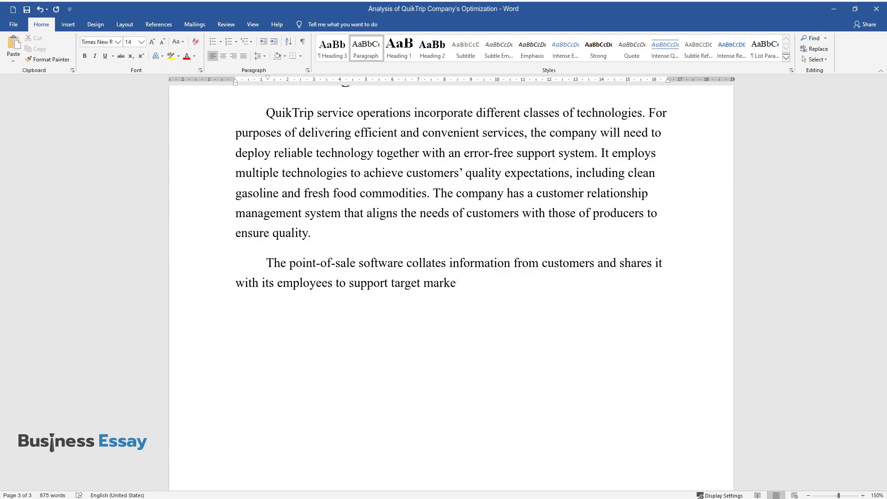
type("ting. Because it pursues excellenc")
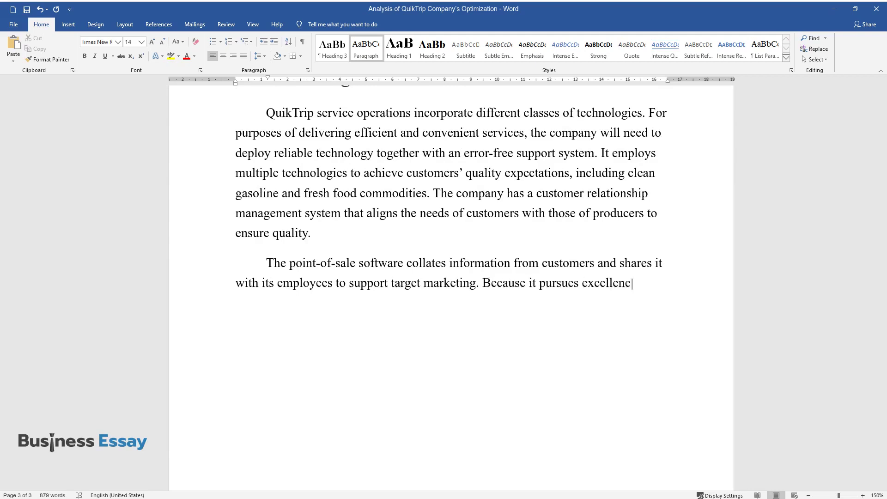
type("e in service provision, it has ad")
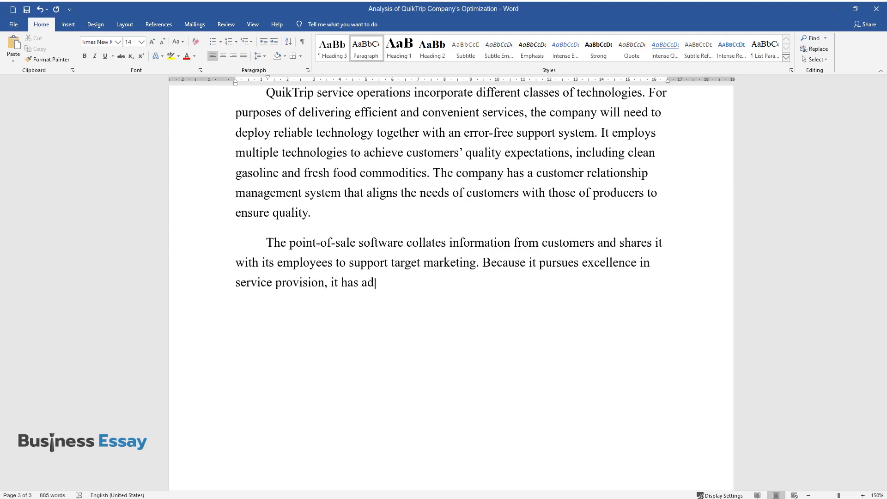
type("opted human resource management te")
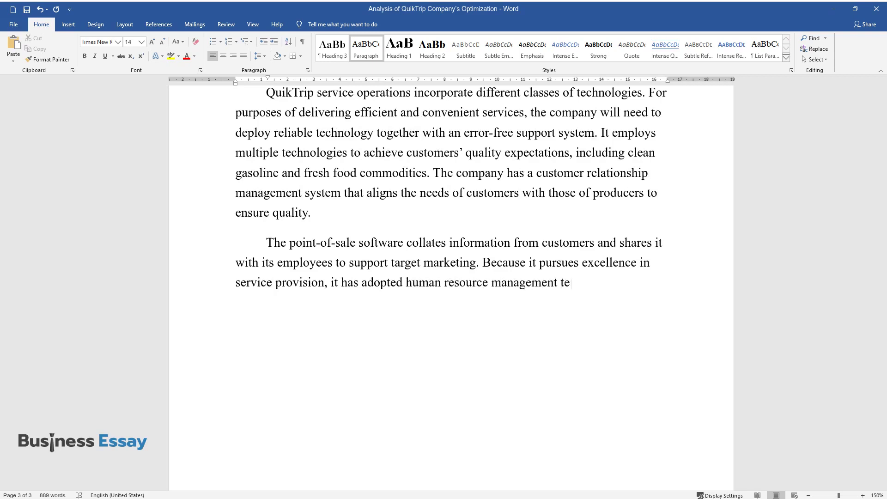
type("chniques that promote efficiency among its workforc")
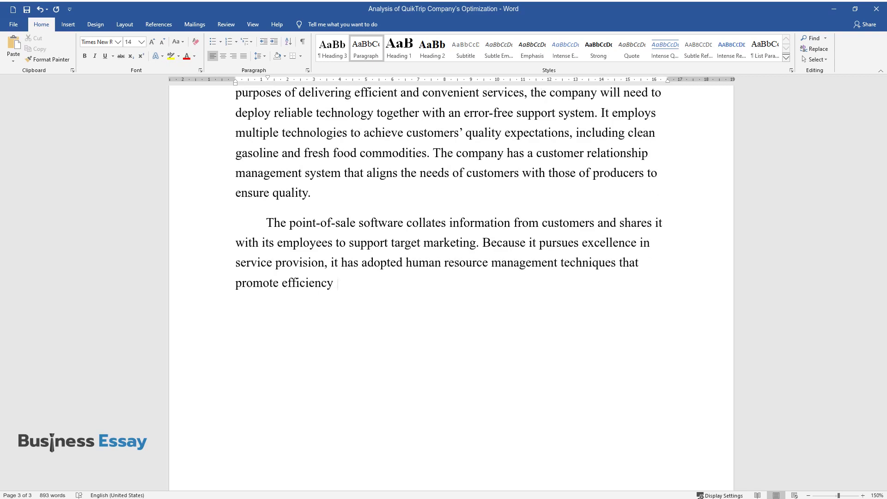
type("e. One of these t")
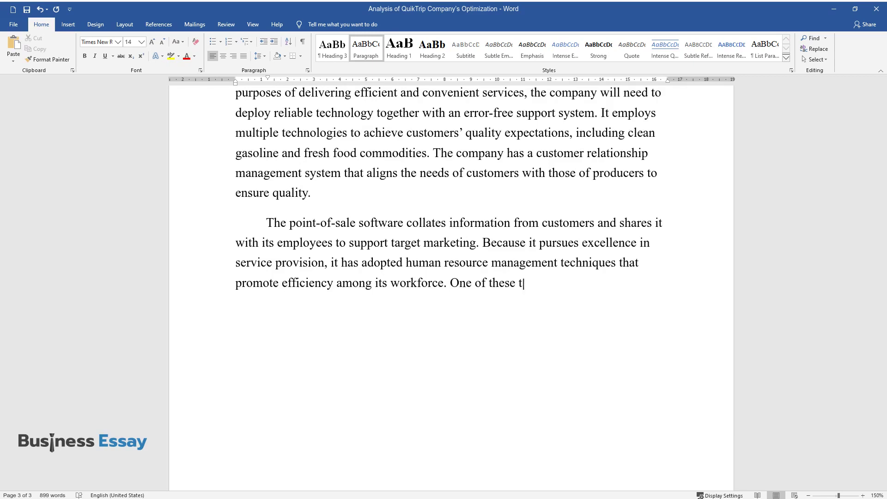
type("echnologies is the just-in-time approach, where managers and")
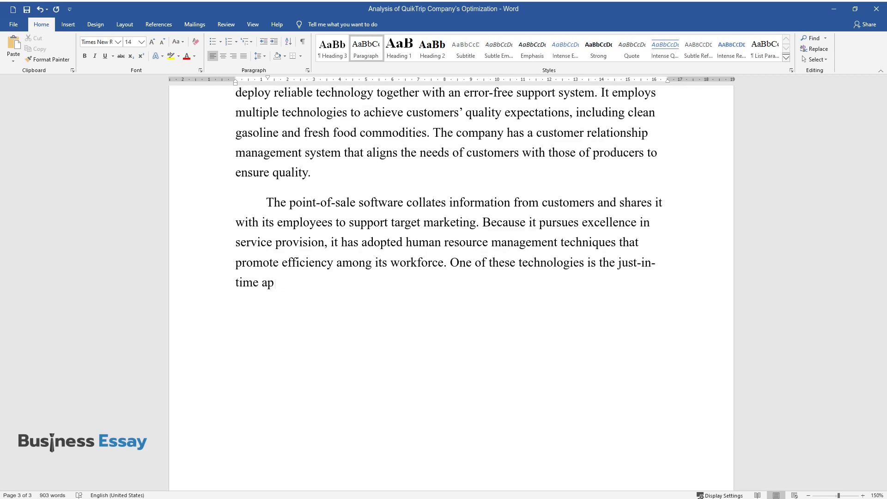
type(" employe")
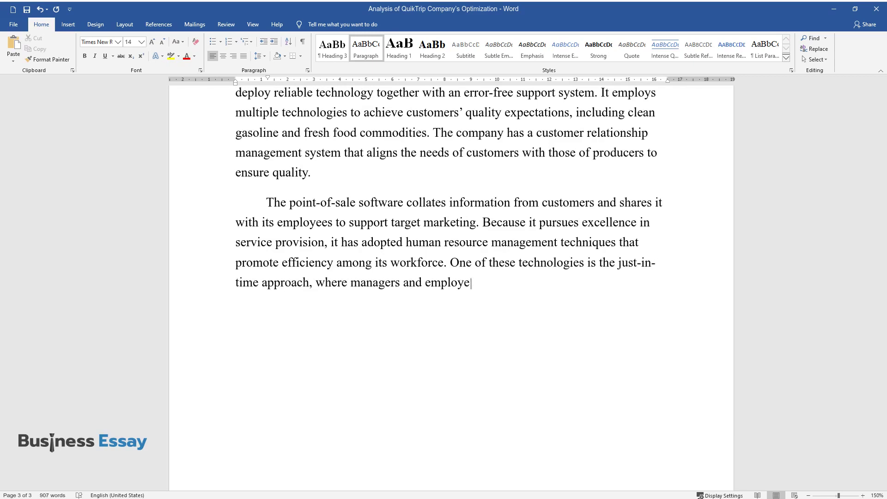
type("es are assigned specific, discrete")
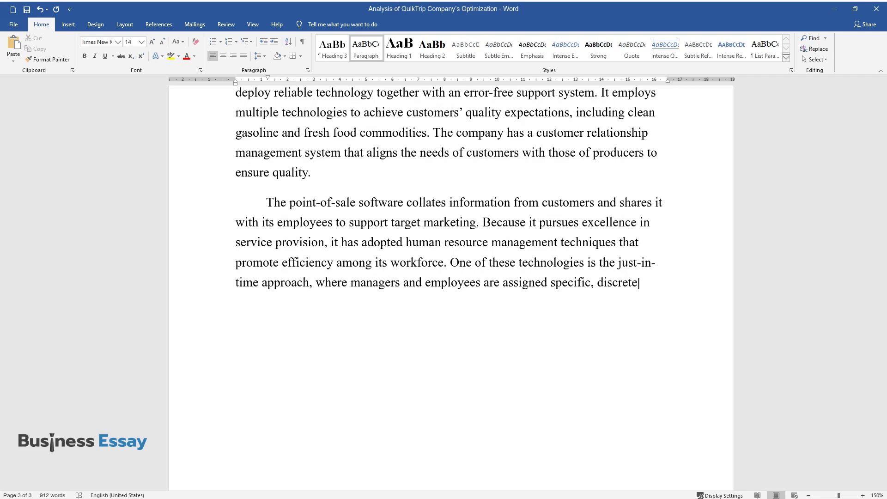
type(" responsibilities to guarantee eff")
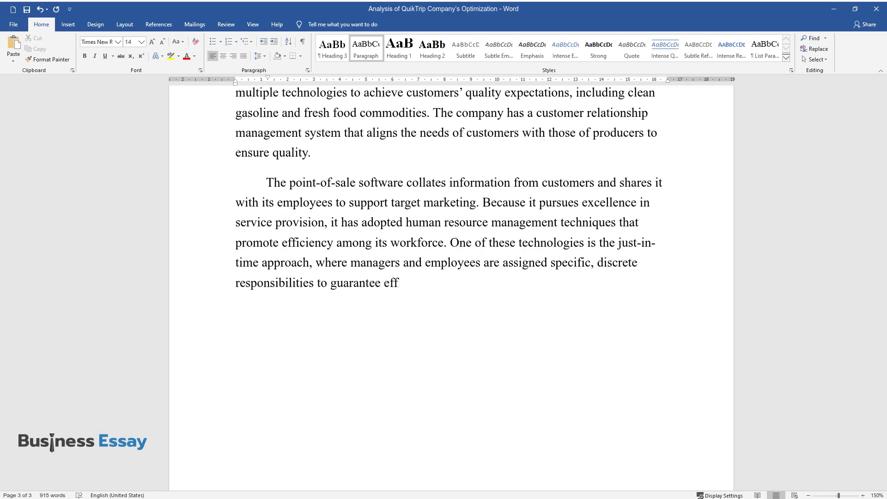
type("iciency. Its stores are well-staff")
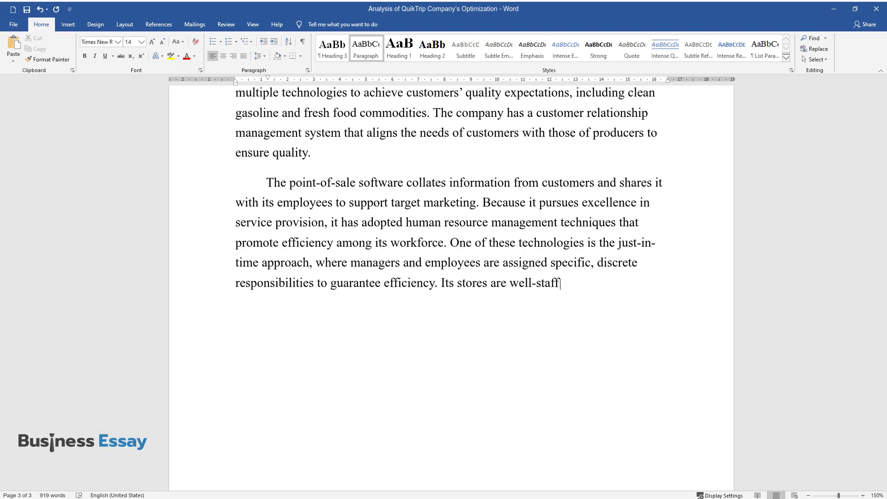
type("ed to ensure timely and efficient services")
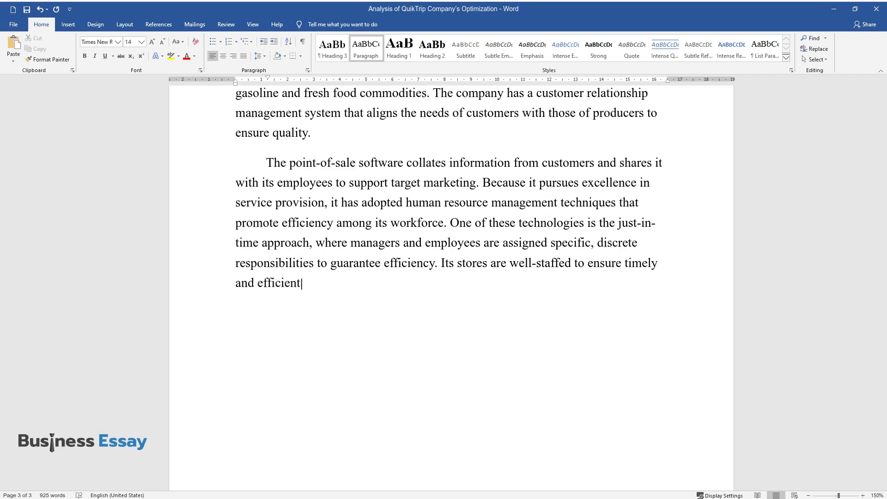
type(" to customers. Similarly,")
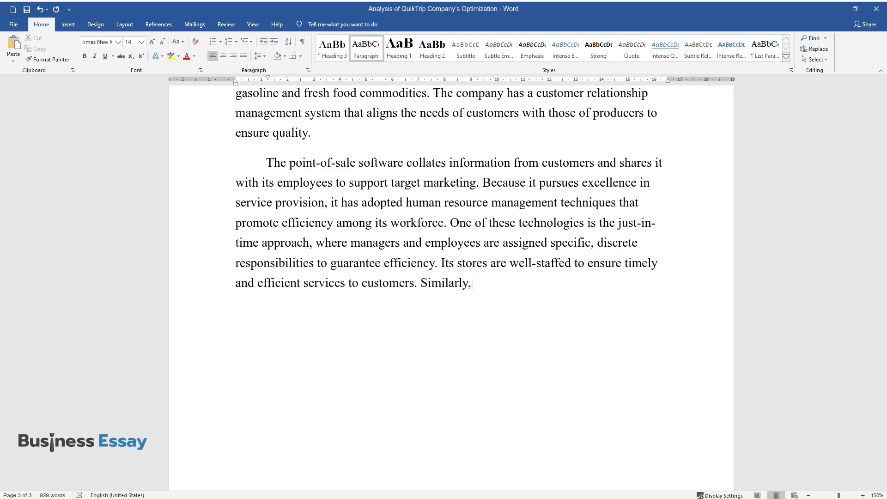
type(" it has adopted state-of-the-art e")
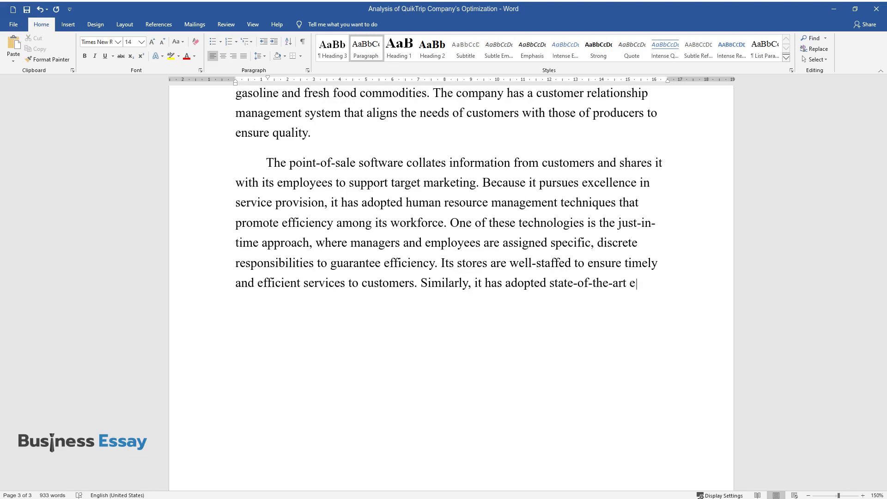
type("quipment to ensure operational eff")
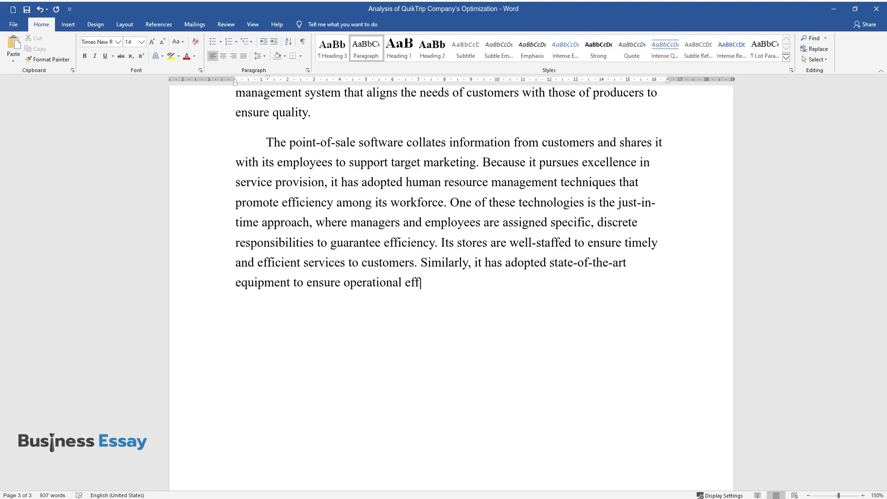
type("iciency at food stores and gasoline stations.")
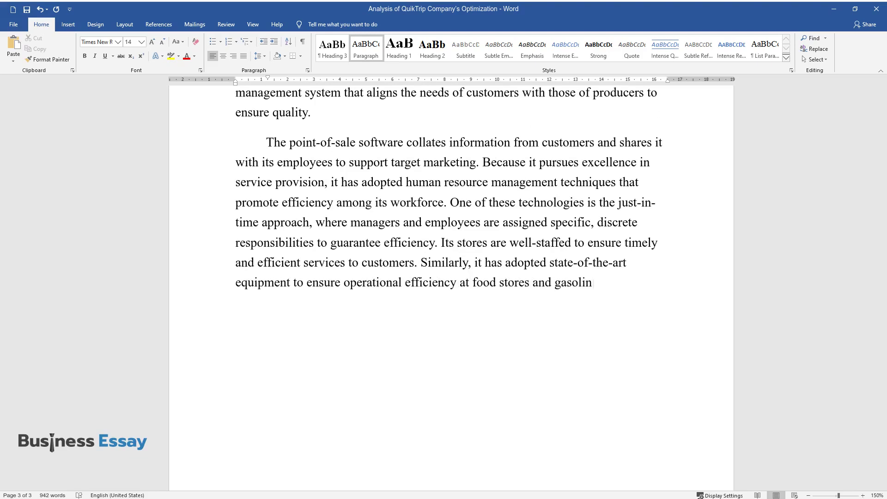
key("Return")
Step: Finish the paragraph 'These investments have seen the company reinforce its commitment to efficiency', ending 'most prized resource.'
type("Th")
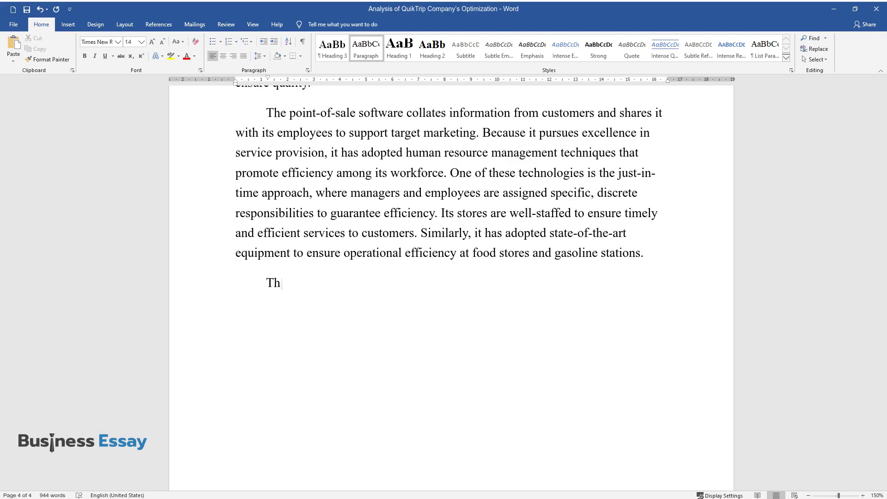
type("ese investments have seen the compan")
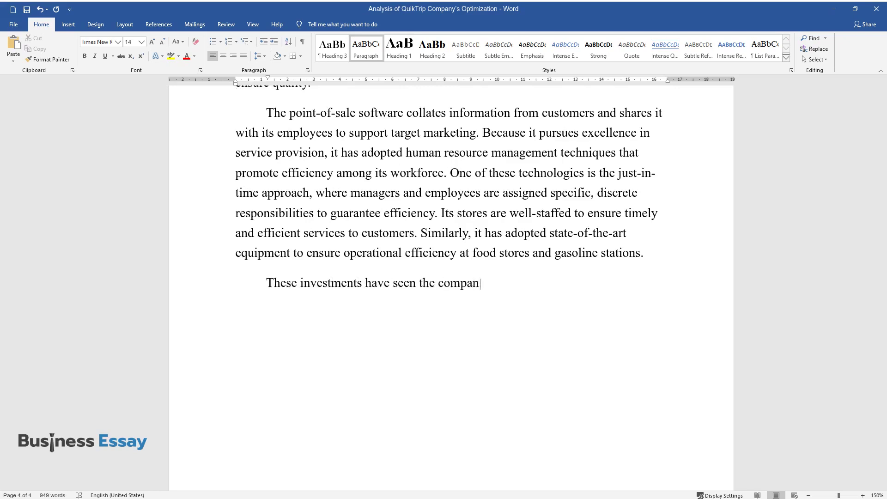
type("y reinforce its commitment to effic")
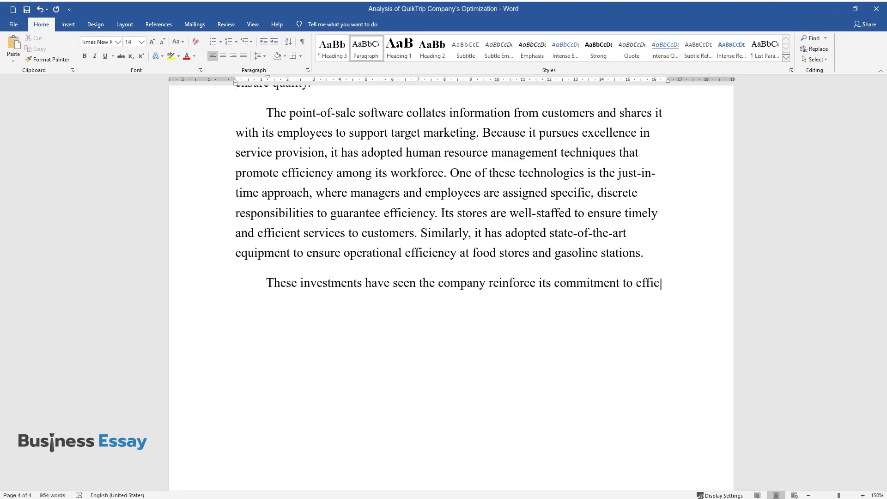
type("iency in its operations. Moreover, ")
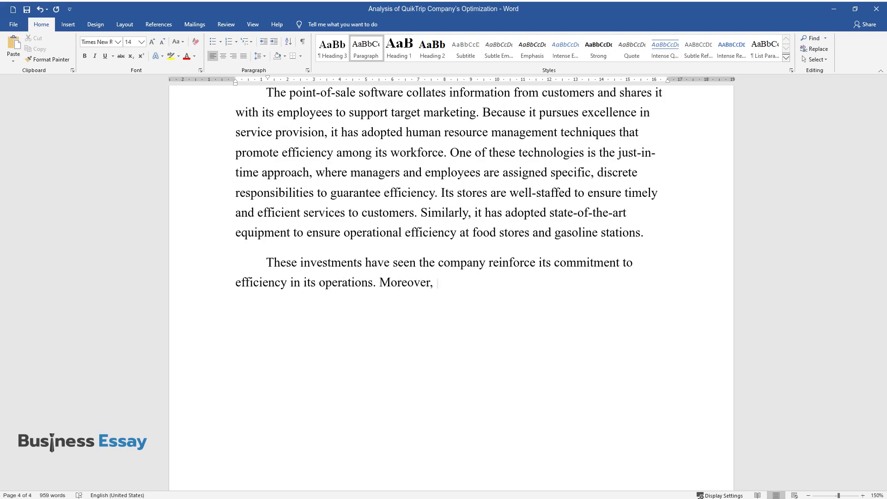
type("it places more emphasis on the stor")
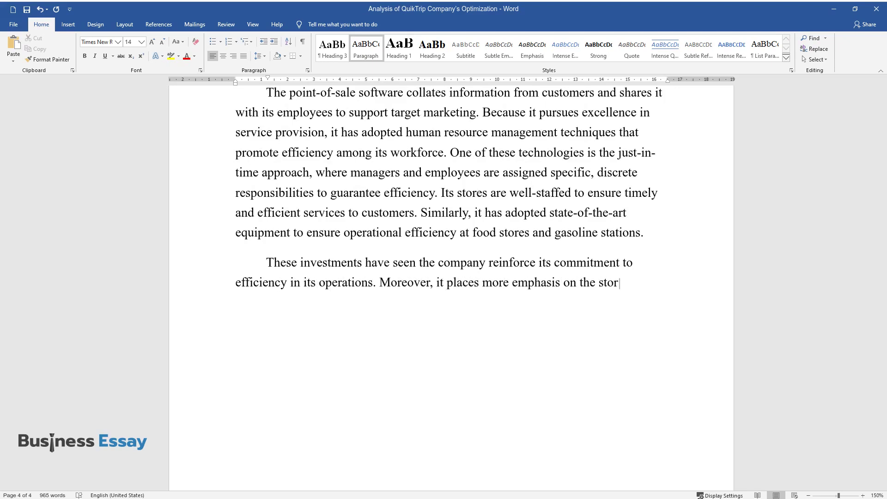
type("e with its facili")
type("ties to send to it")
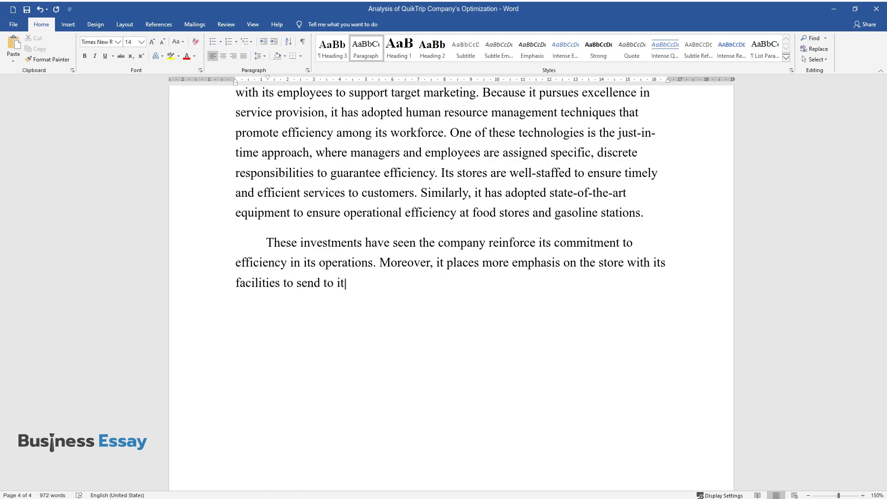
type("s employees, who are its most prized resource.")
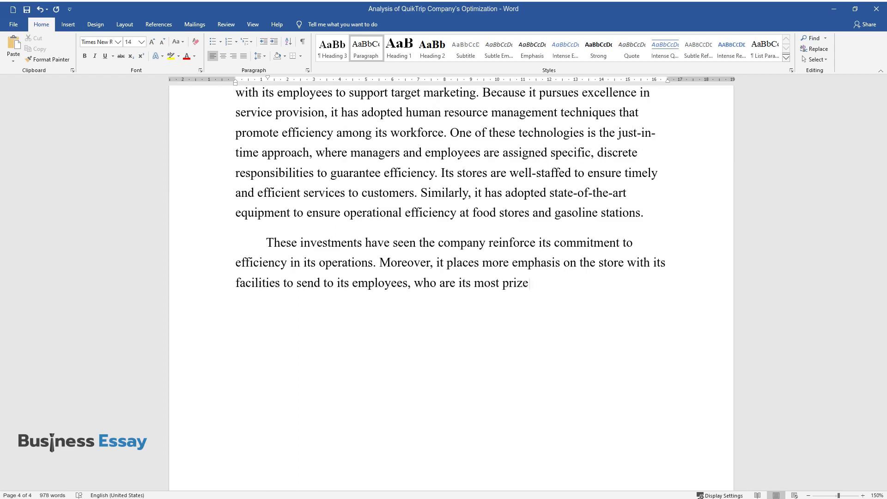
key("Return")
Step: Begin the paragraph: 'As such, the technology it adopts to assist in product packaging makes customers feel'
type("As ")
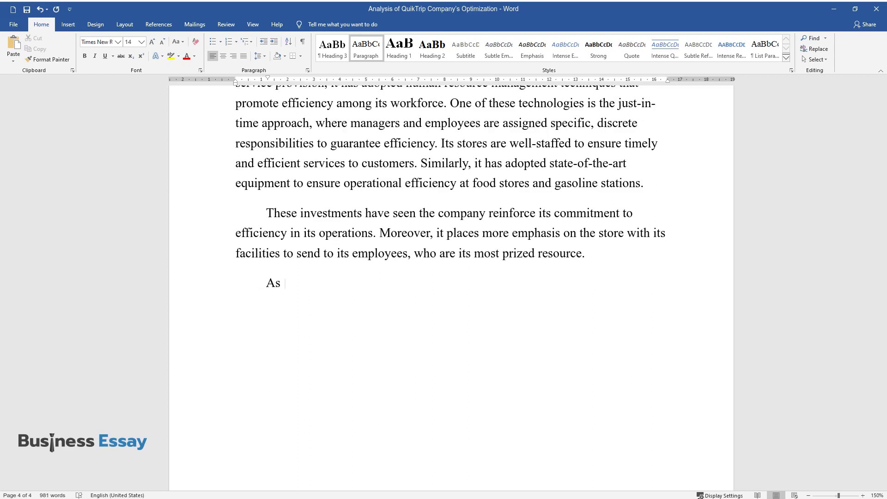
type("such, the technology it adopts to ")
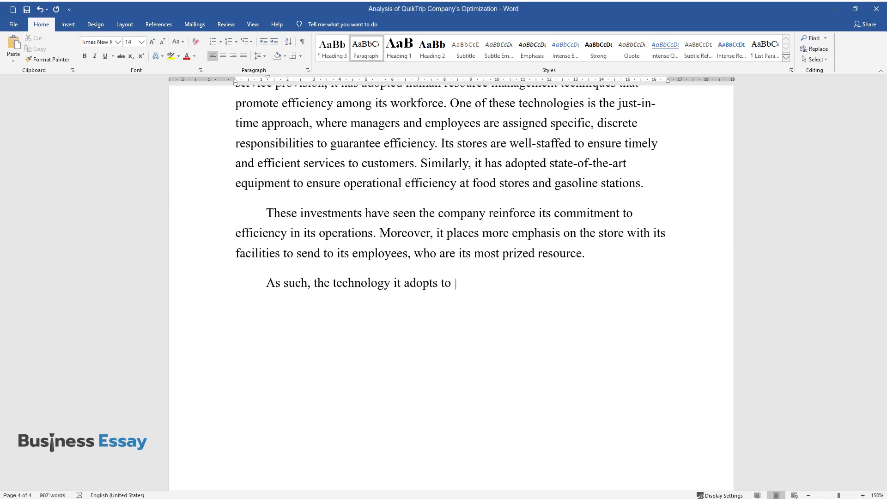
type("assist in product packaging makes c")
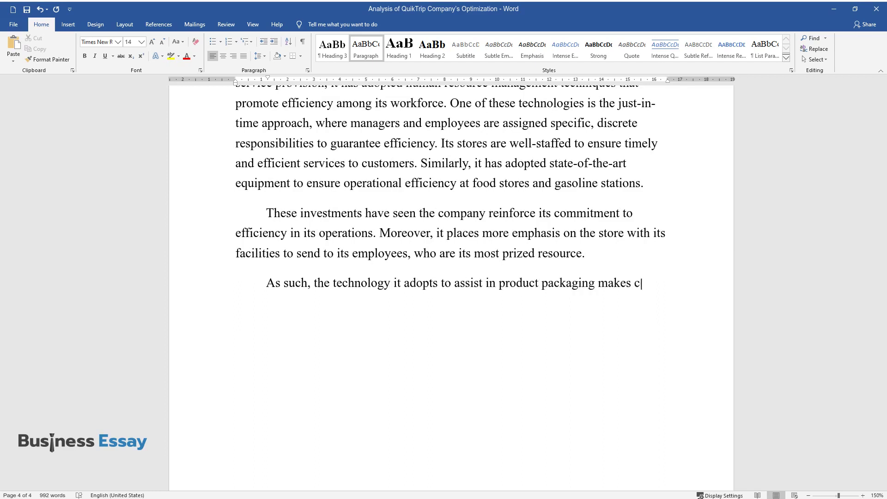
type("ustomers feel more secure about th")
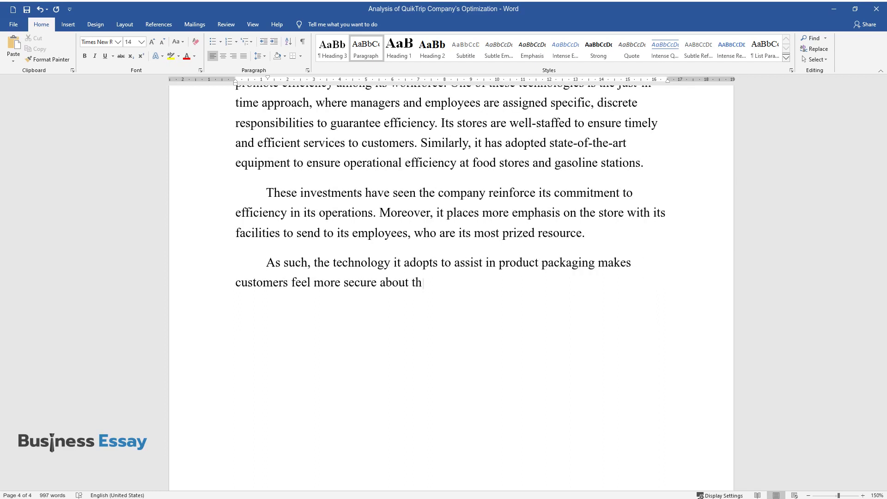
type("eir offerings. These technologies h")
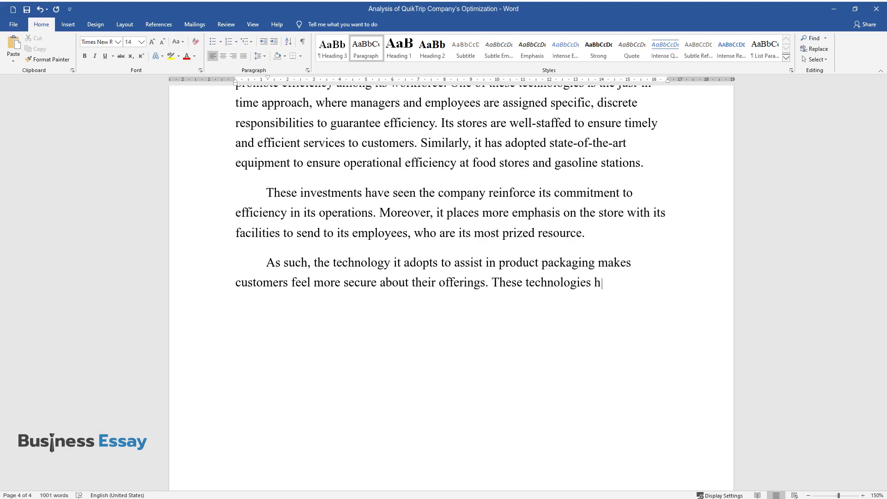
type("ave made the QuikTrip store so fri")
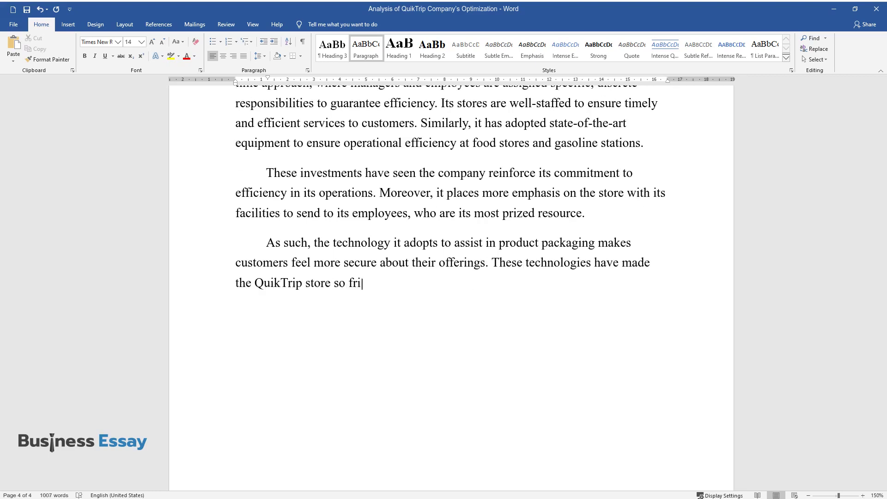
type("endly with customers shopping with")
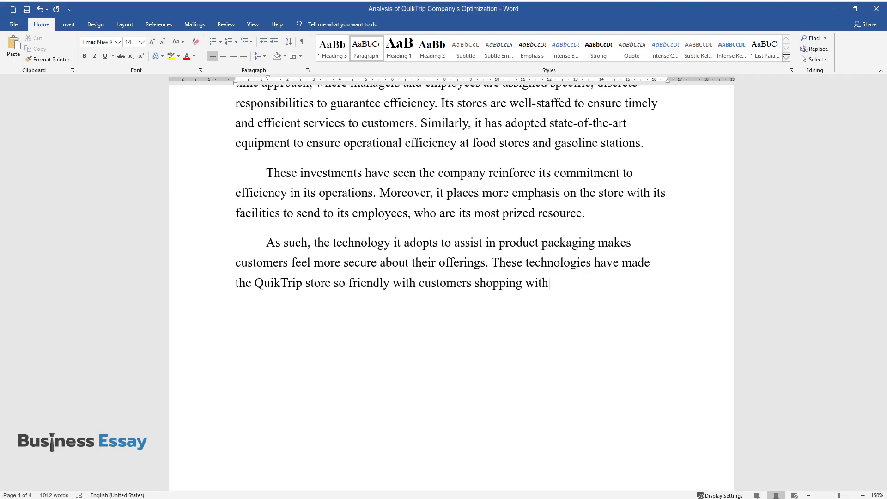
type(" much comfort. The design of invent")
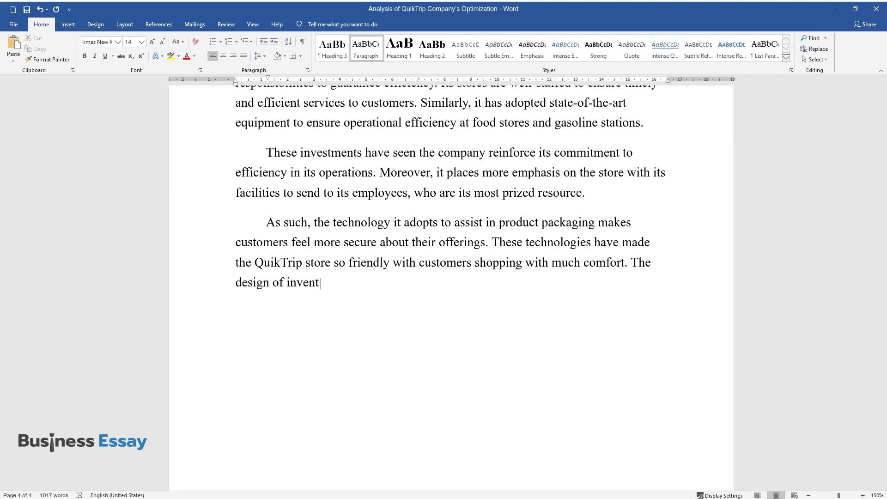
type("ory in all of QuikTrip stores is co")
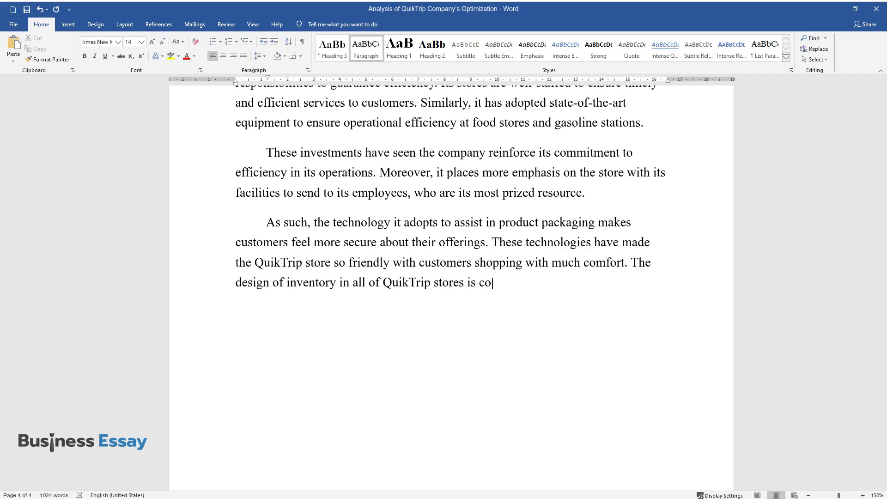
type("mmon, and so is their layout. These arrangements are designe")
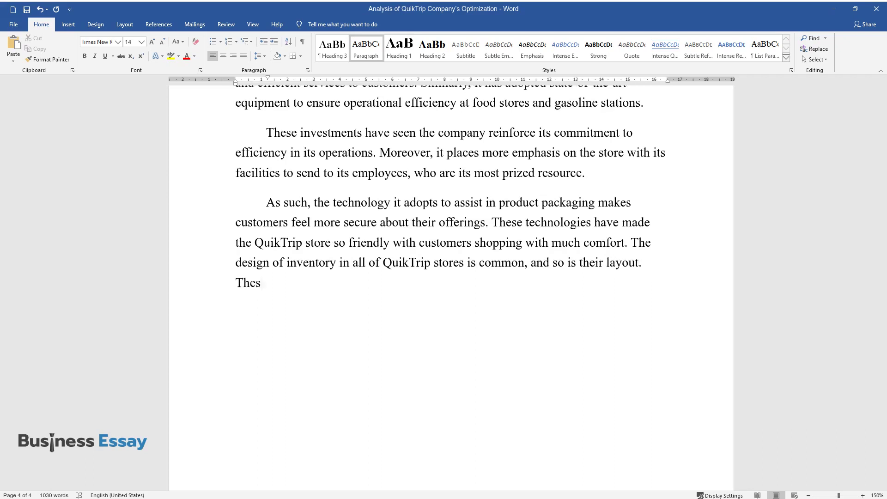
type("d to eas")
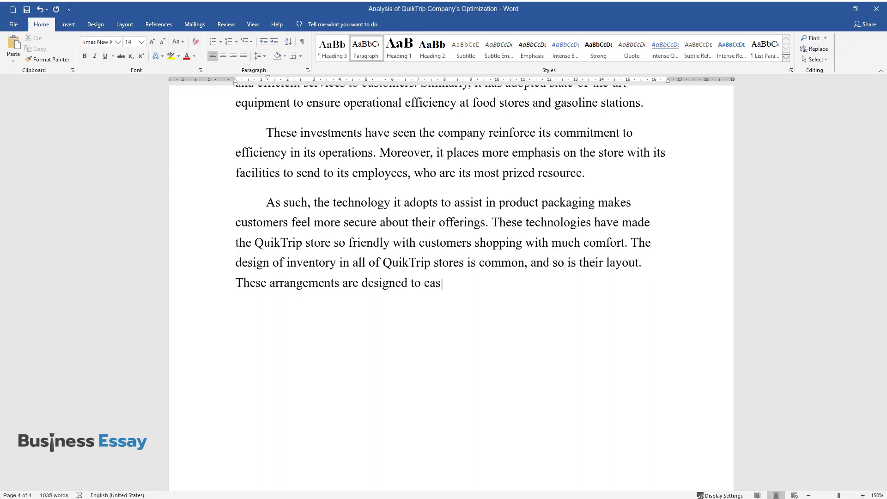
type("e shopping and make it more conveni")
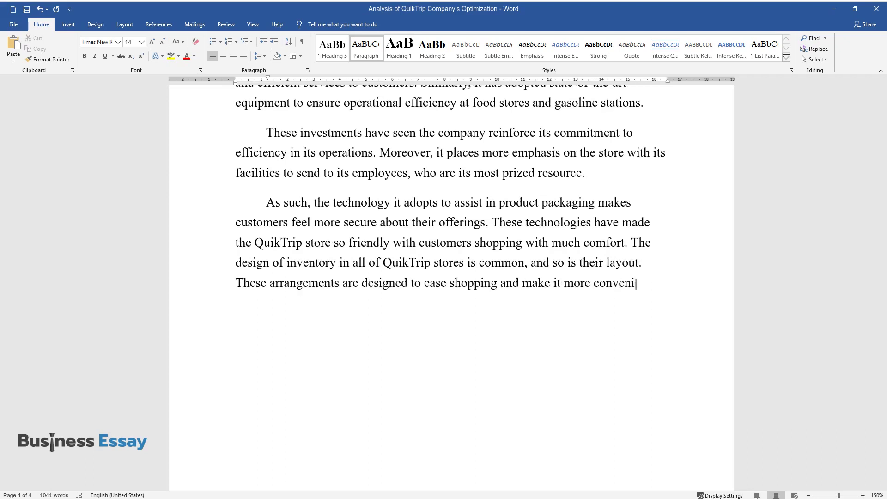
type("ent. Its system of delivery is a d")
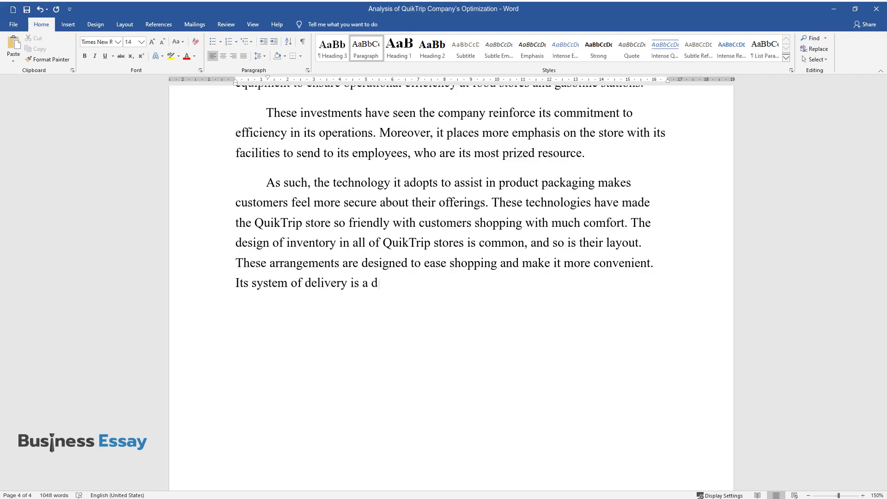
type("istinct selling point while its inv")
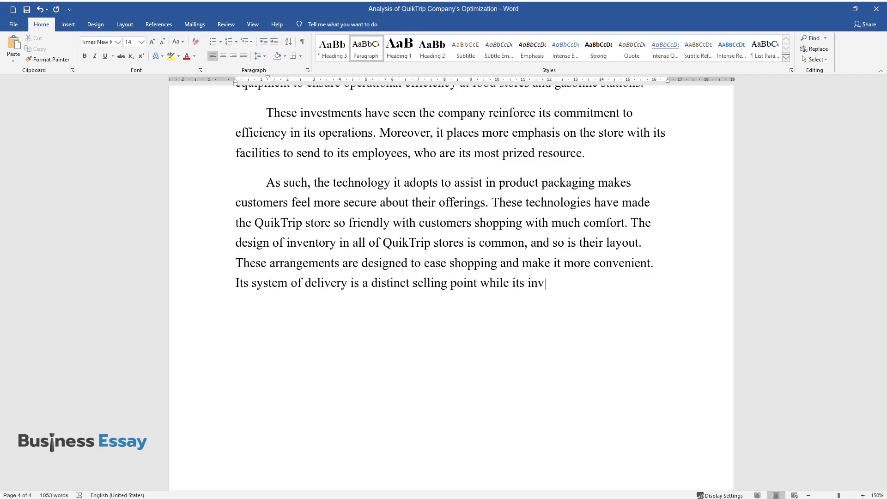
type("entory management system promotes ")
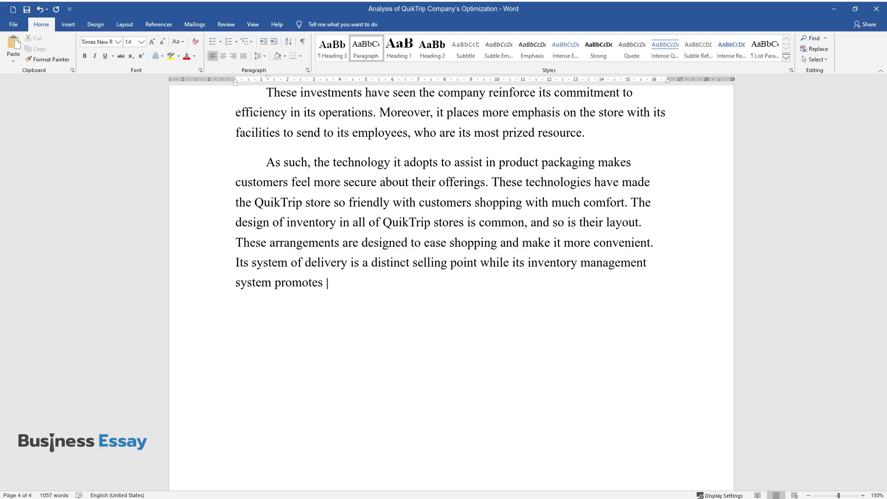
type("automated ordering. The creative us")
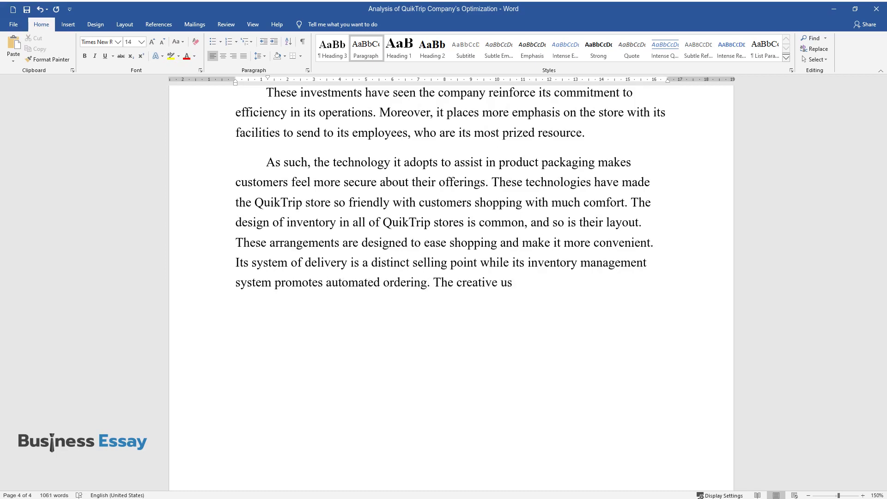
type("e of point-of-sale software to col")
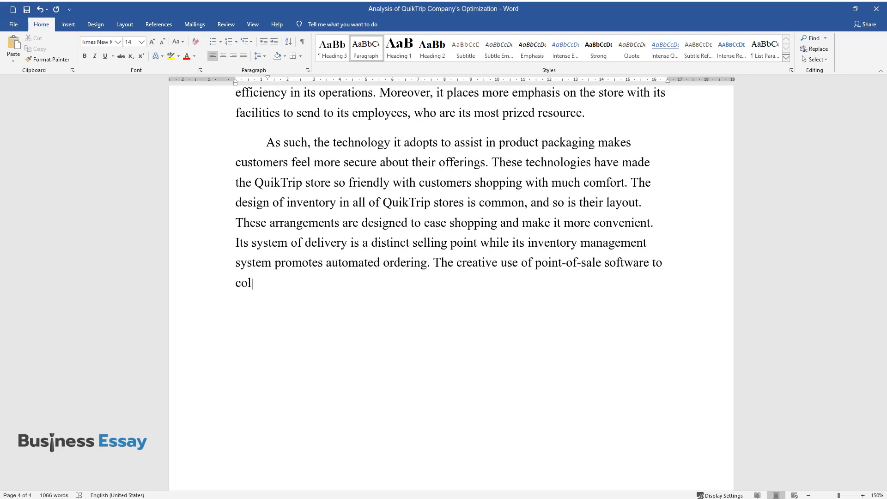
type("lect customers' data gives it an edge and pr")
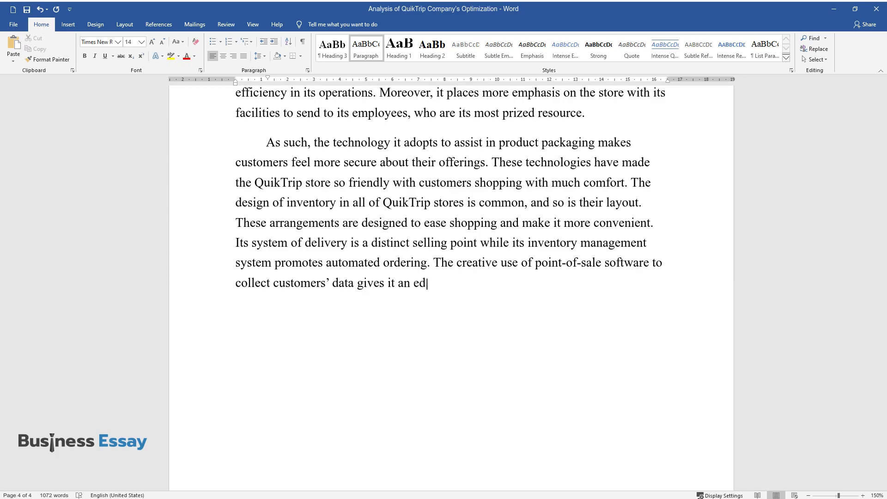
type("omotes customer loyalty t")
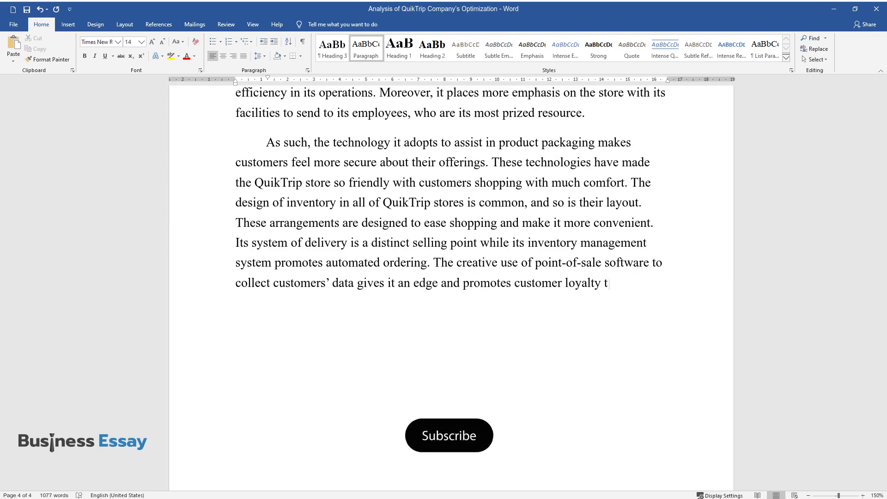
type("hrough target marketing. These aspe")
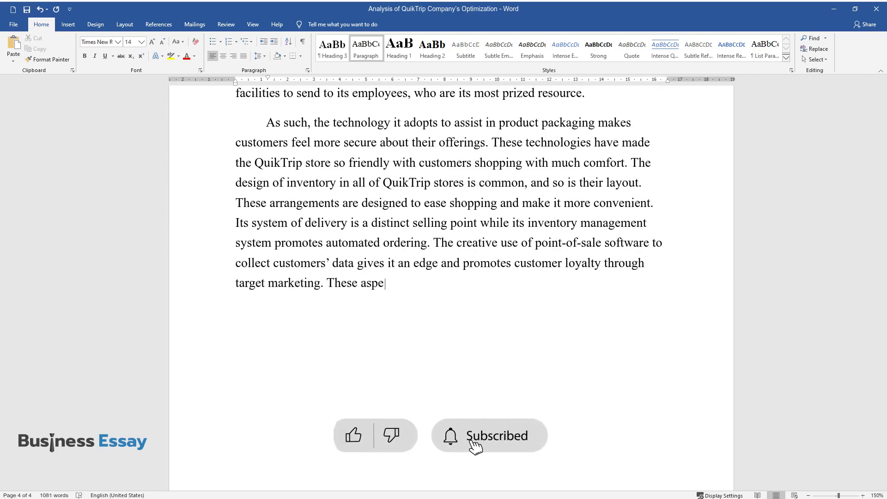
type("cts form the competitive advantage")
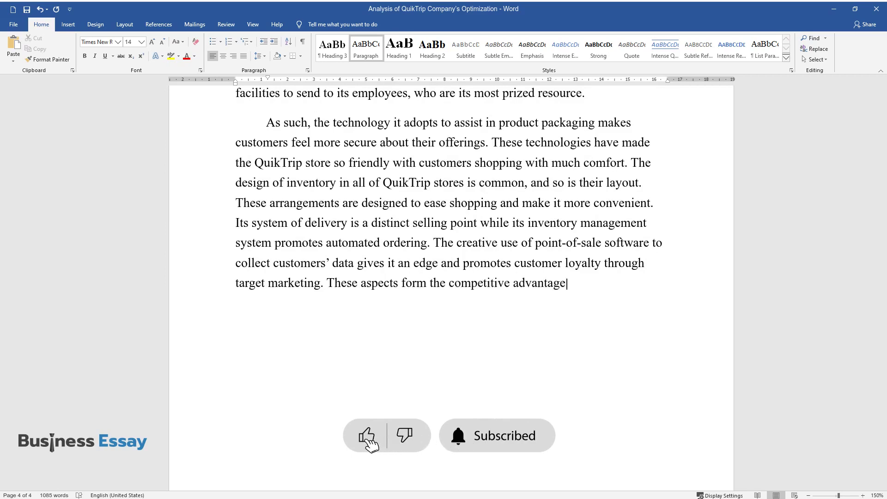
type("s package of QuikTrip, securing its")
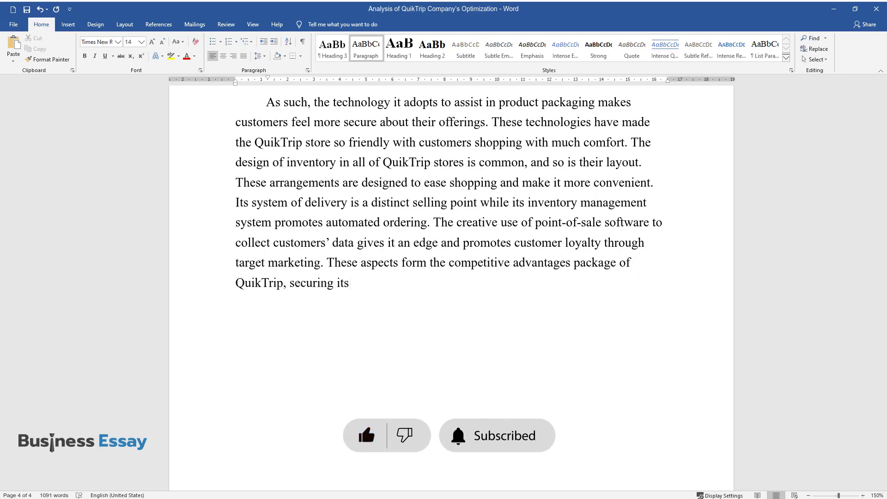
type(" market share from its competitors.")
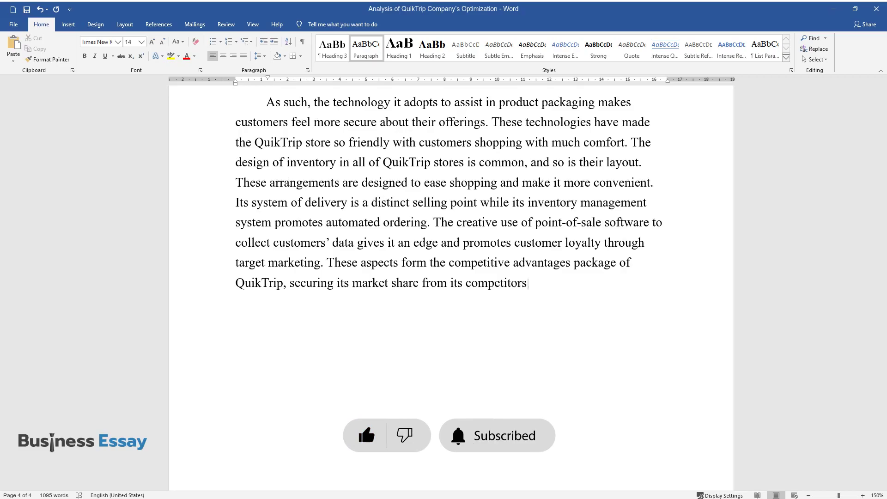